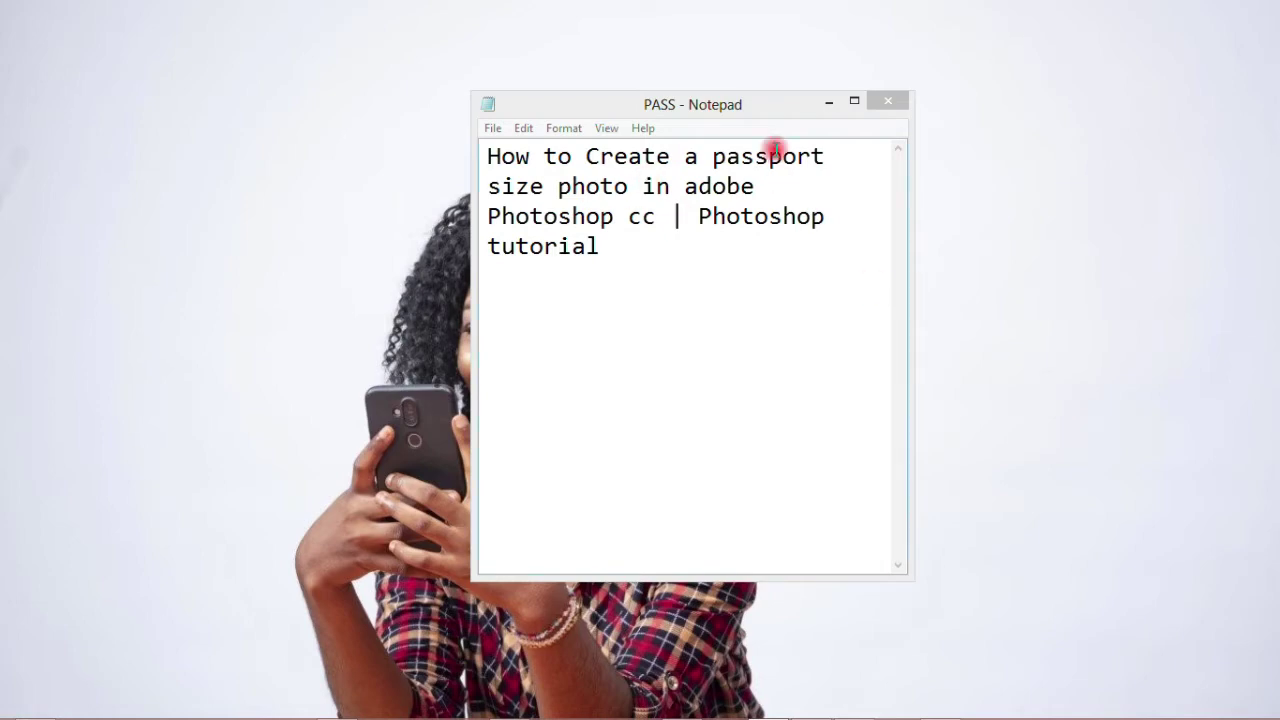
Minimise the Notepad notes and refresh the desktop
click(830, 103)
right_click(751, 263)
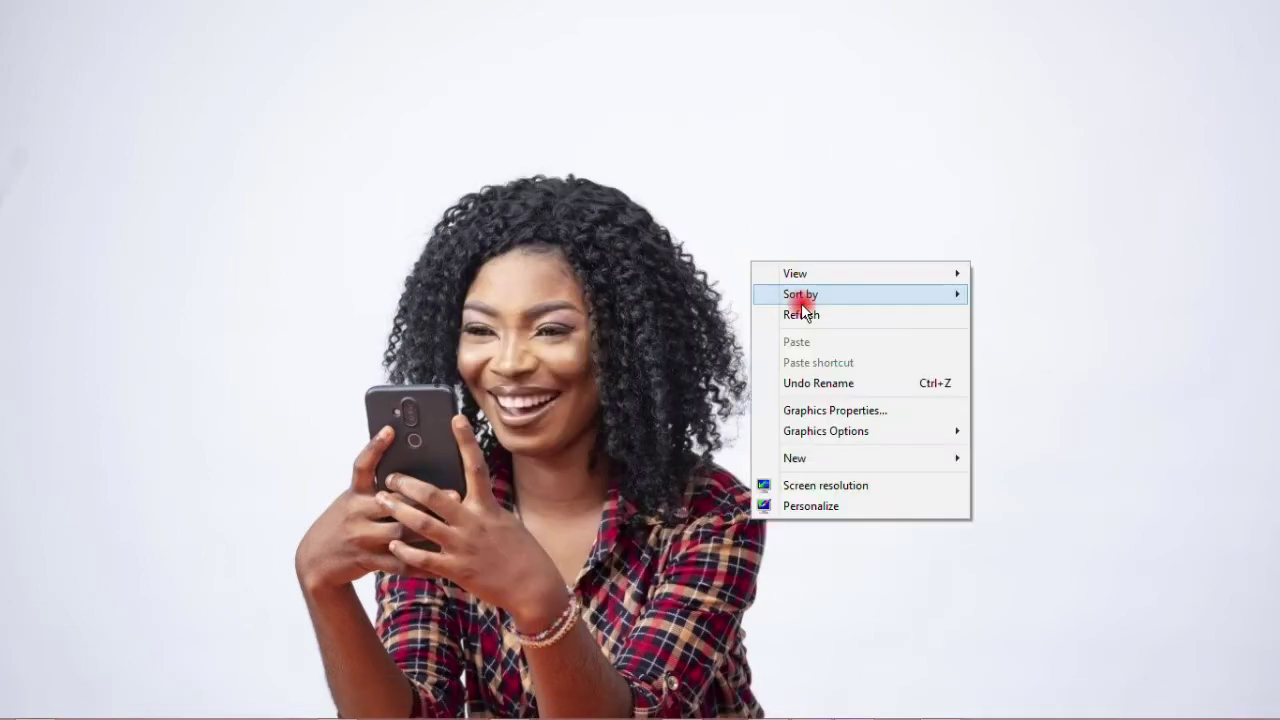
click(803, 315)
mouse_move(640, 710)
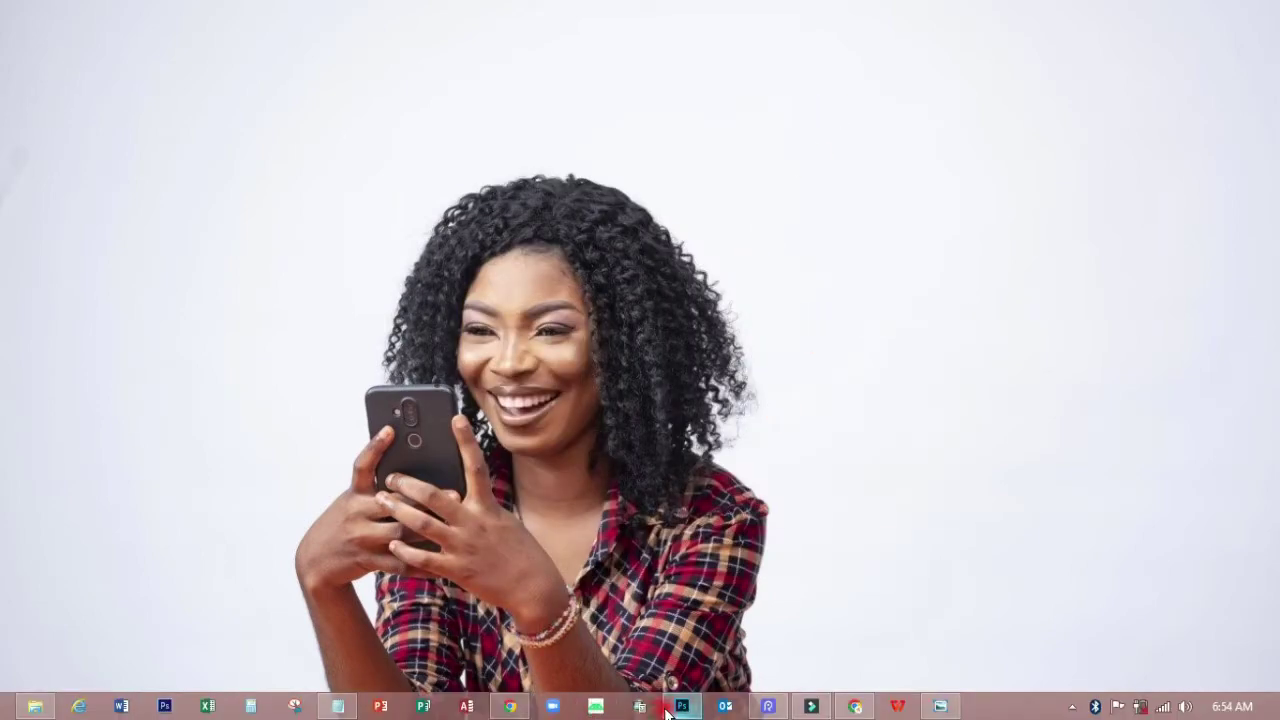
Open the PASSPORT photo from the NEWS folder in Windows Photo Viewer
click(684, 708)
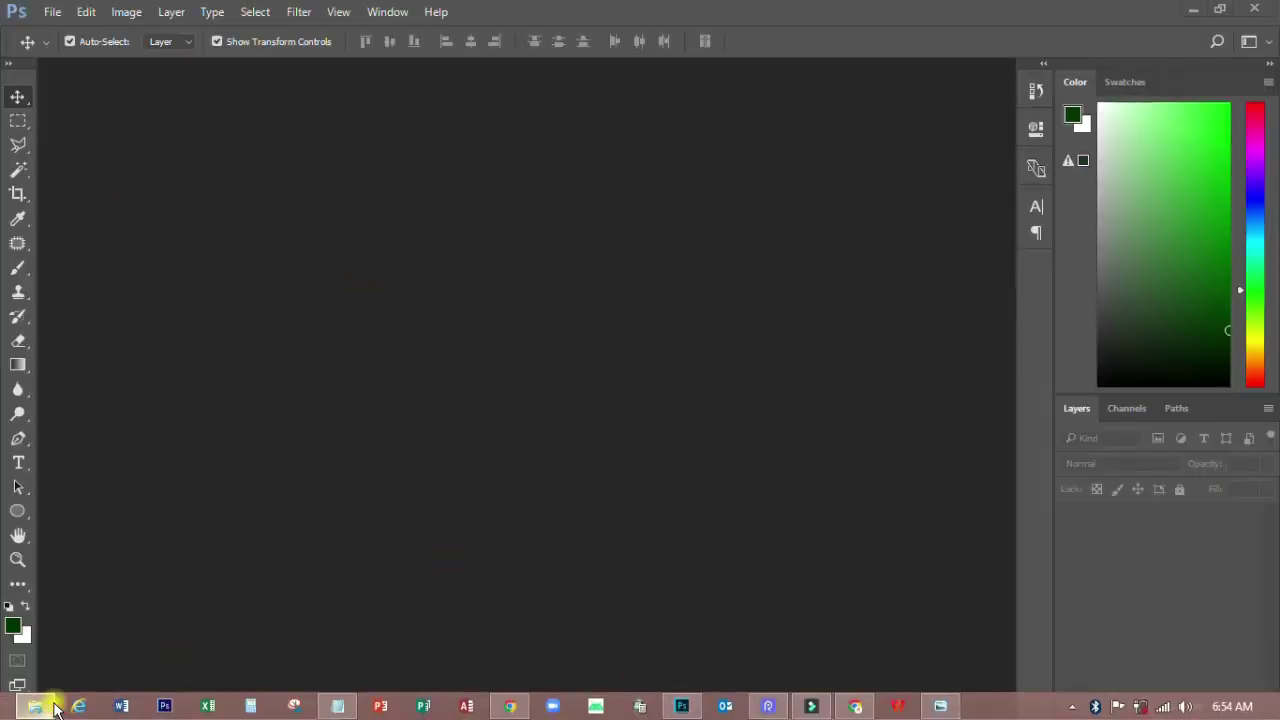
click(35, 708)
double_click(497, 222)
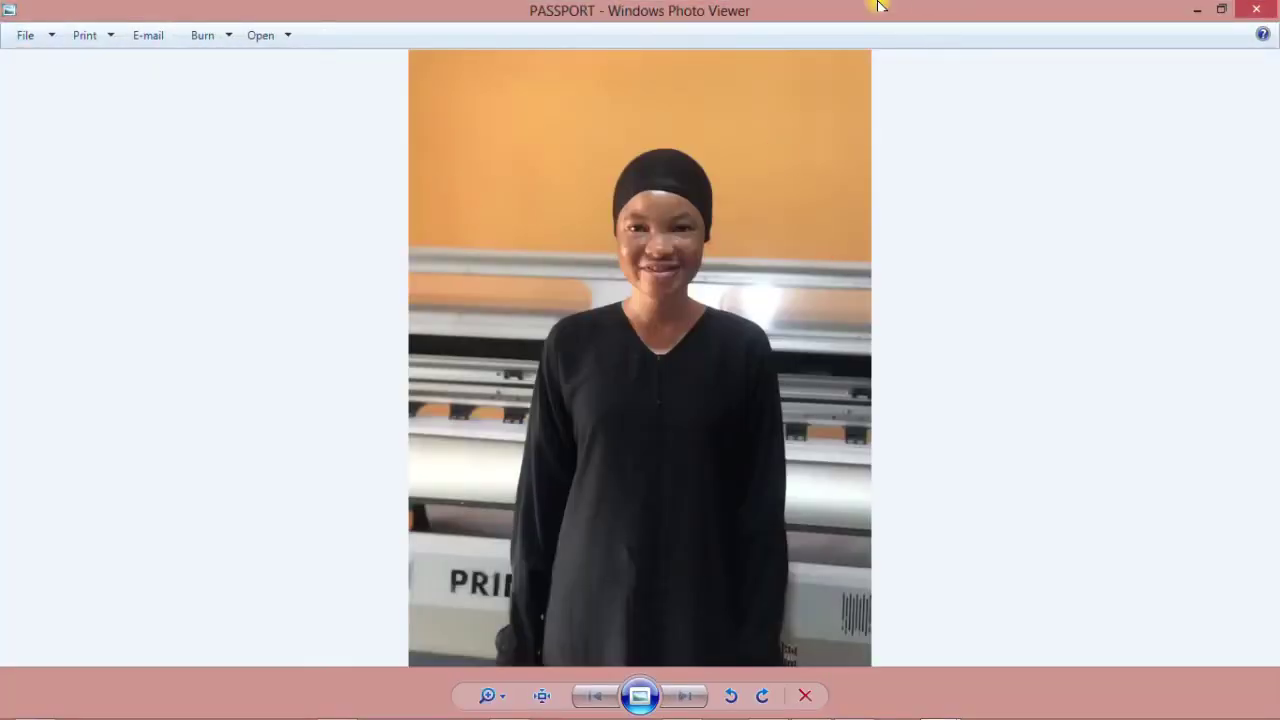
Close Photo Viewer and drag the PASSPORT file toward the Photoshop taskbar button
drag(878, 5, 671, 205)
click(1052, 207)
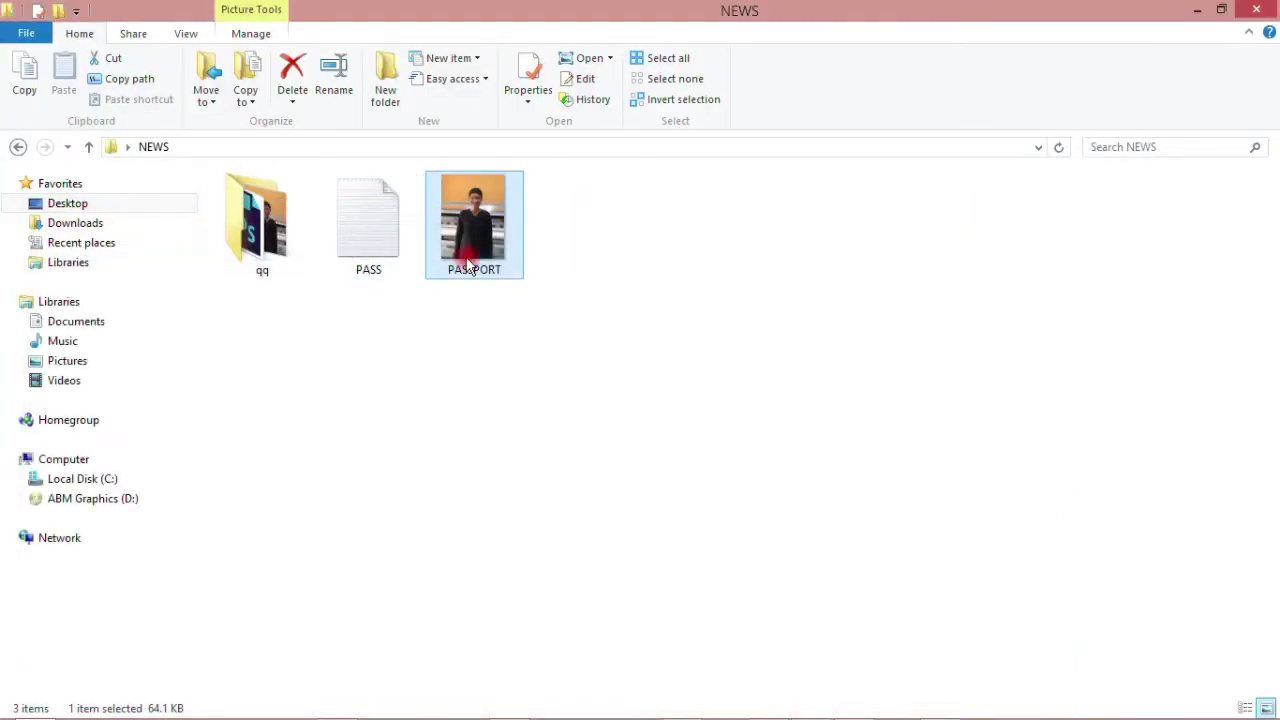
mouse_move(486, 206)
mouse_down()
mouse_move(622, 680)
mouse_move(682, 710)
mouse_move(653, 52)
mouse_move(642, 41)
mouse_up()
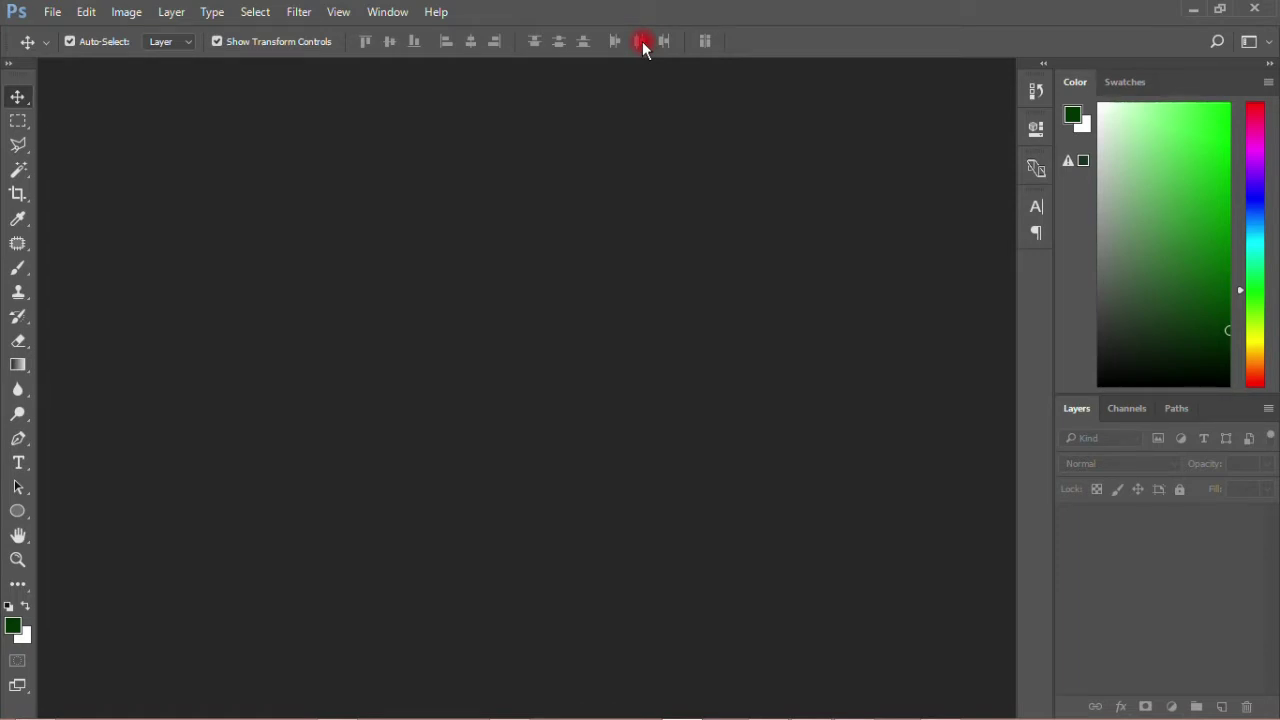
Drop the PASSPORT photo onto Photoshop to open it
drag(642, 41, 351, 120)
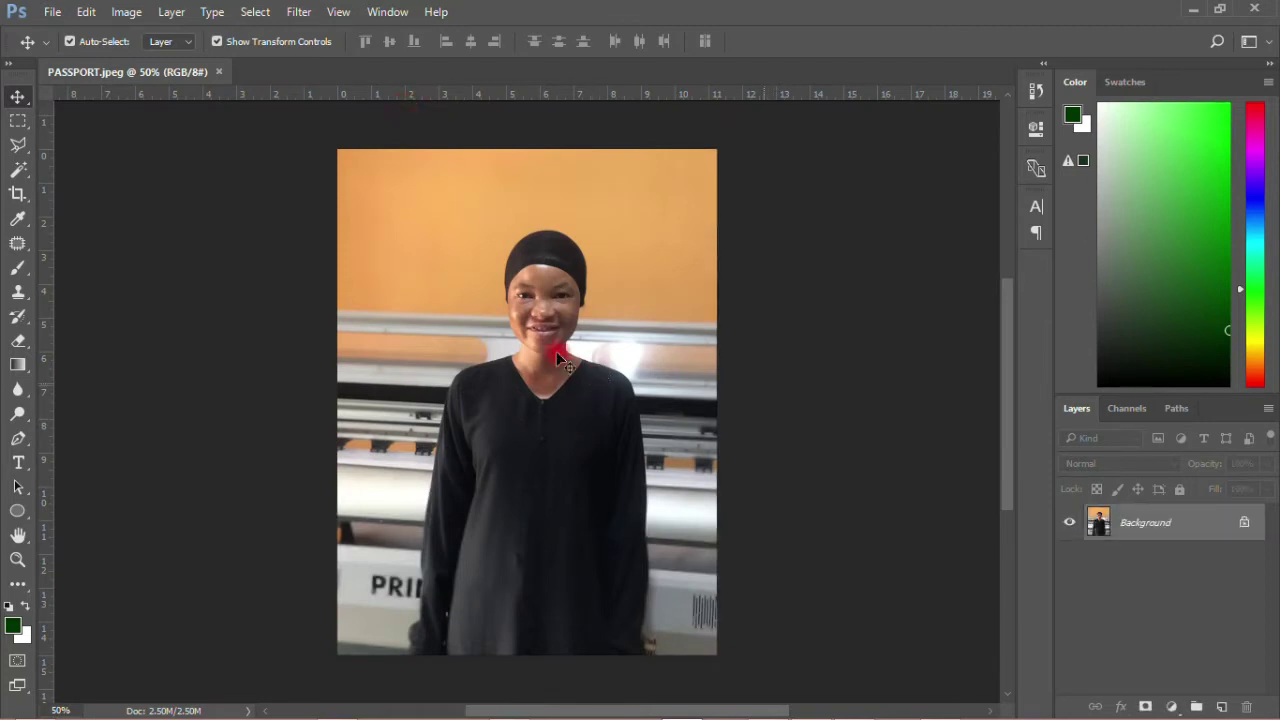
click(634, 302)
click(1204, 562)
Convert the Background into Layer 0 and crop the photo to a 1.5 : 2 ratio
double_click(1178, 524)
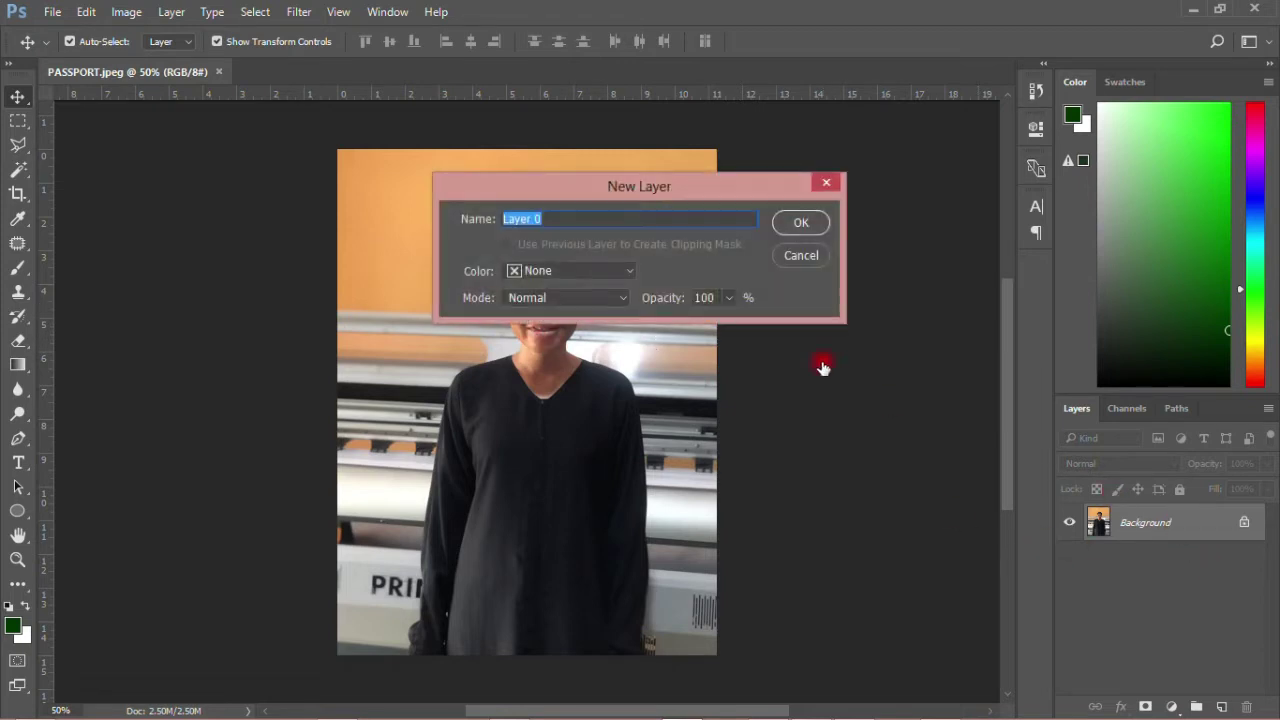
click(804, 222)
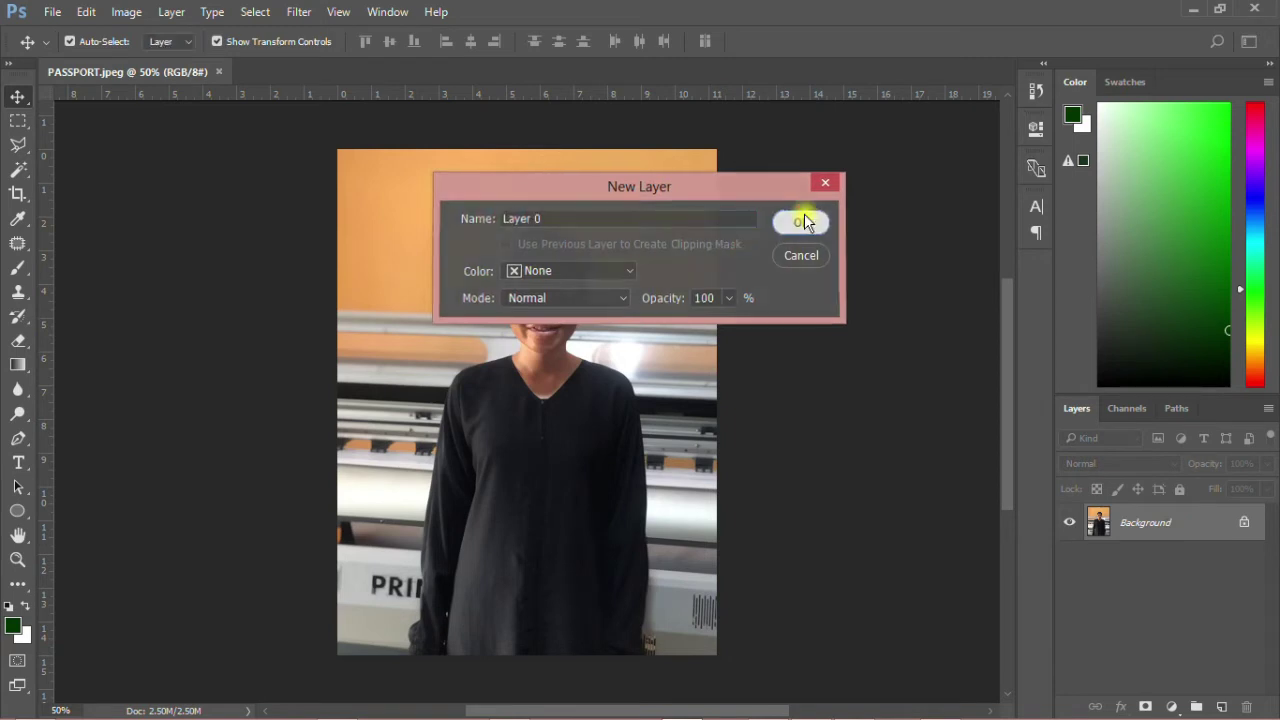
key(c)
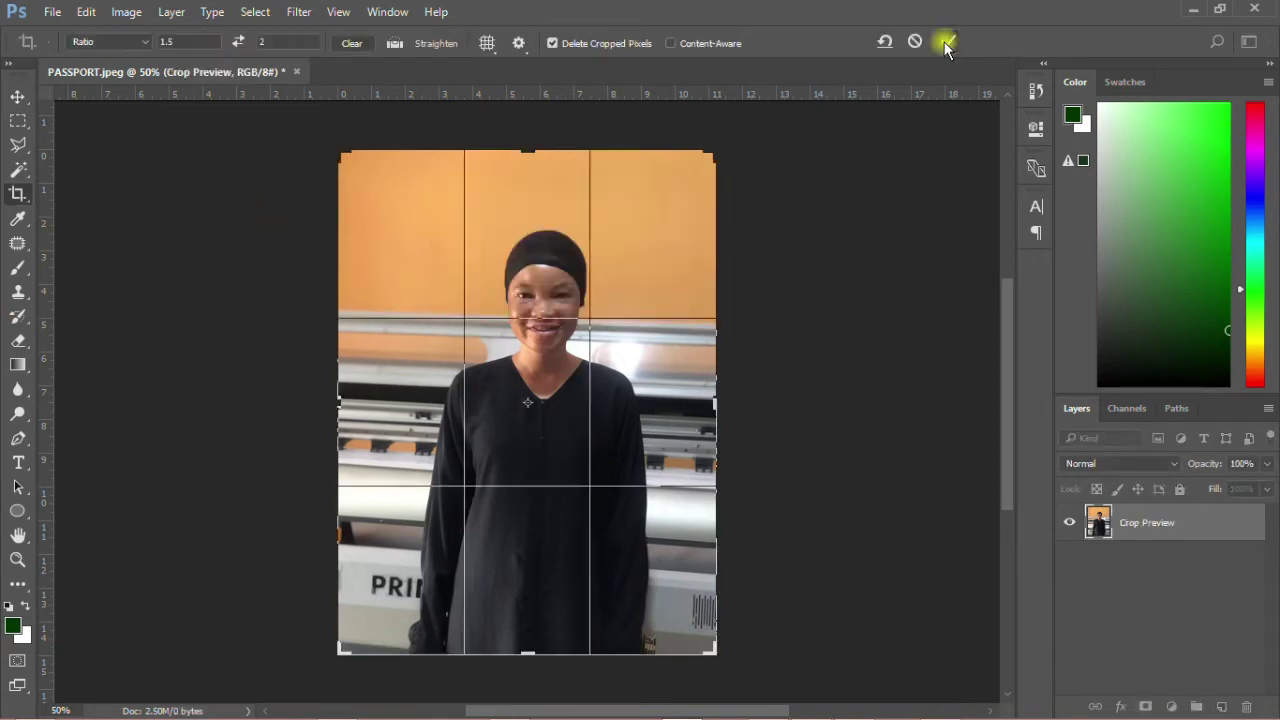
click(943, 40)
click(20, 100)
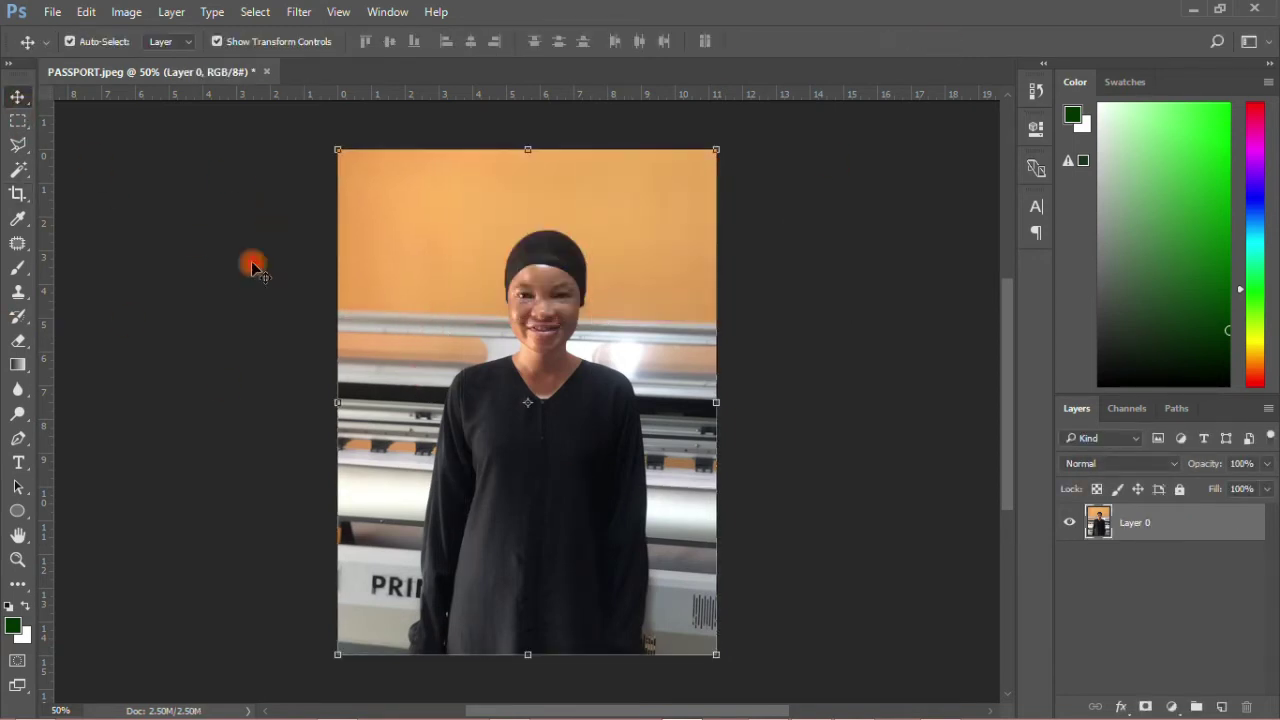
Create a white 1.5 × 2 inch document at 300 pixels/inch
click(329, 373)
click(53, 12)
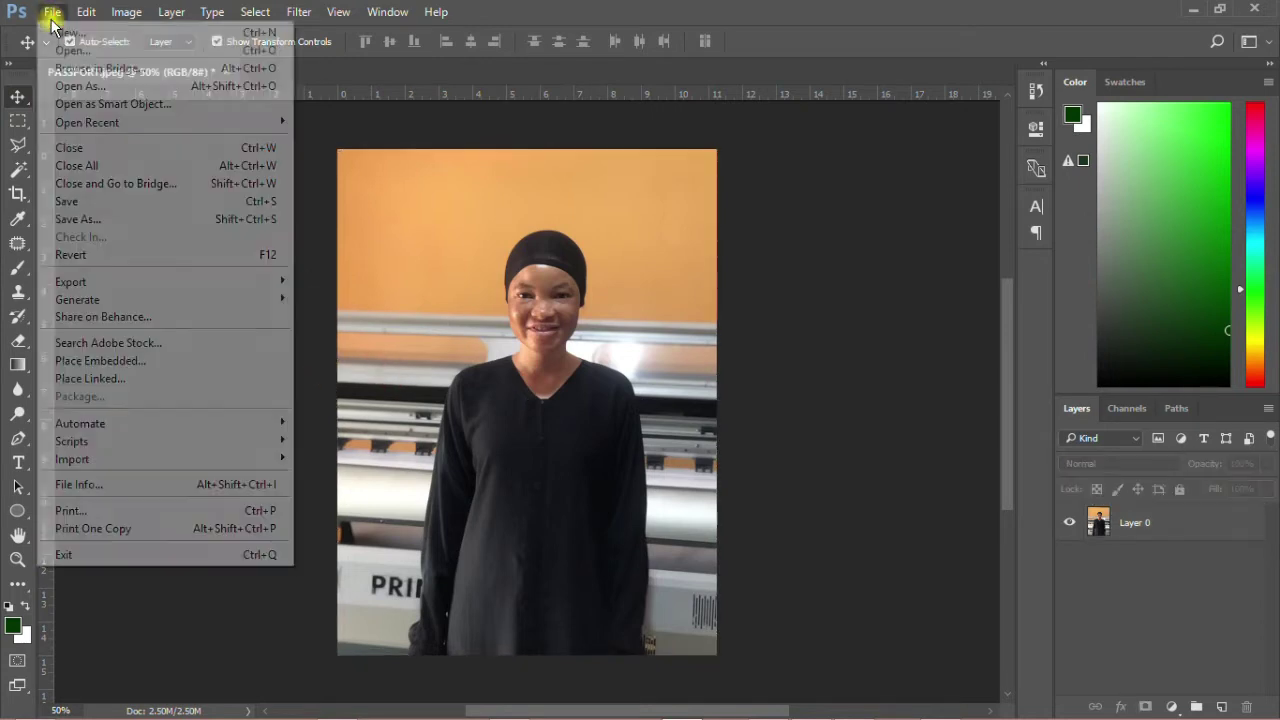
click(61, 38)
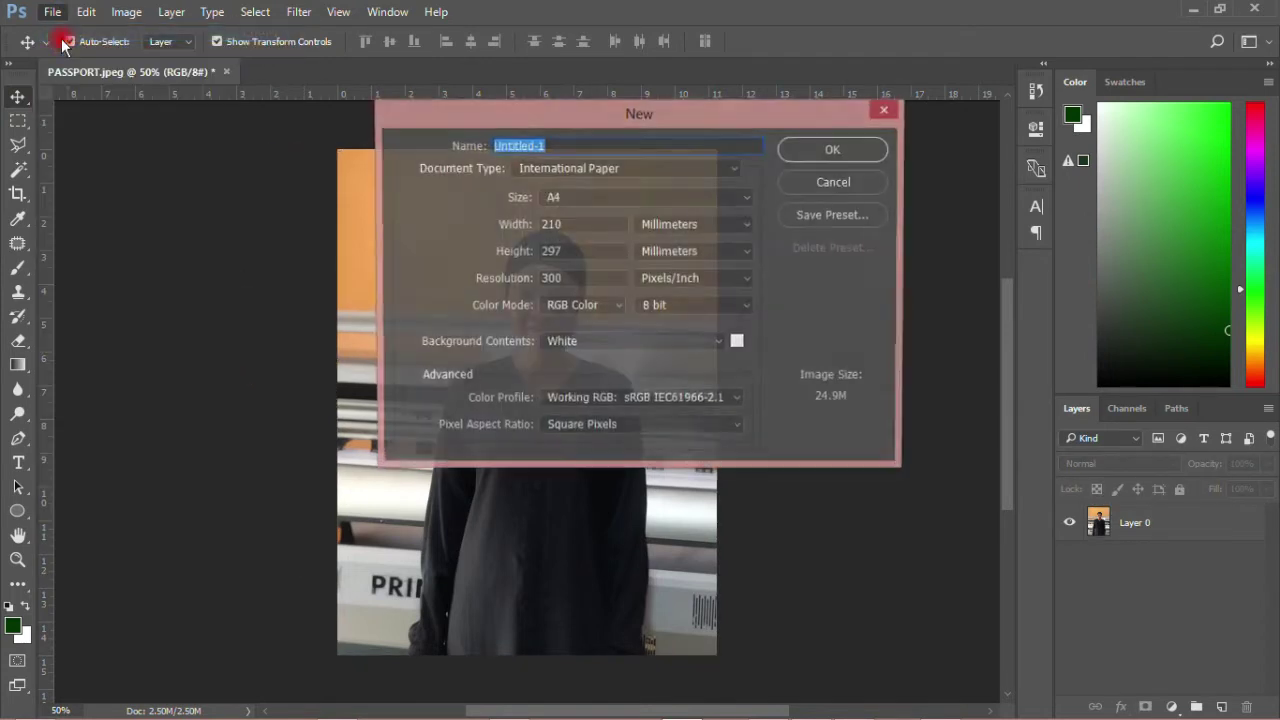
click(700, 226)
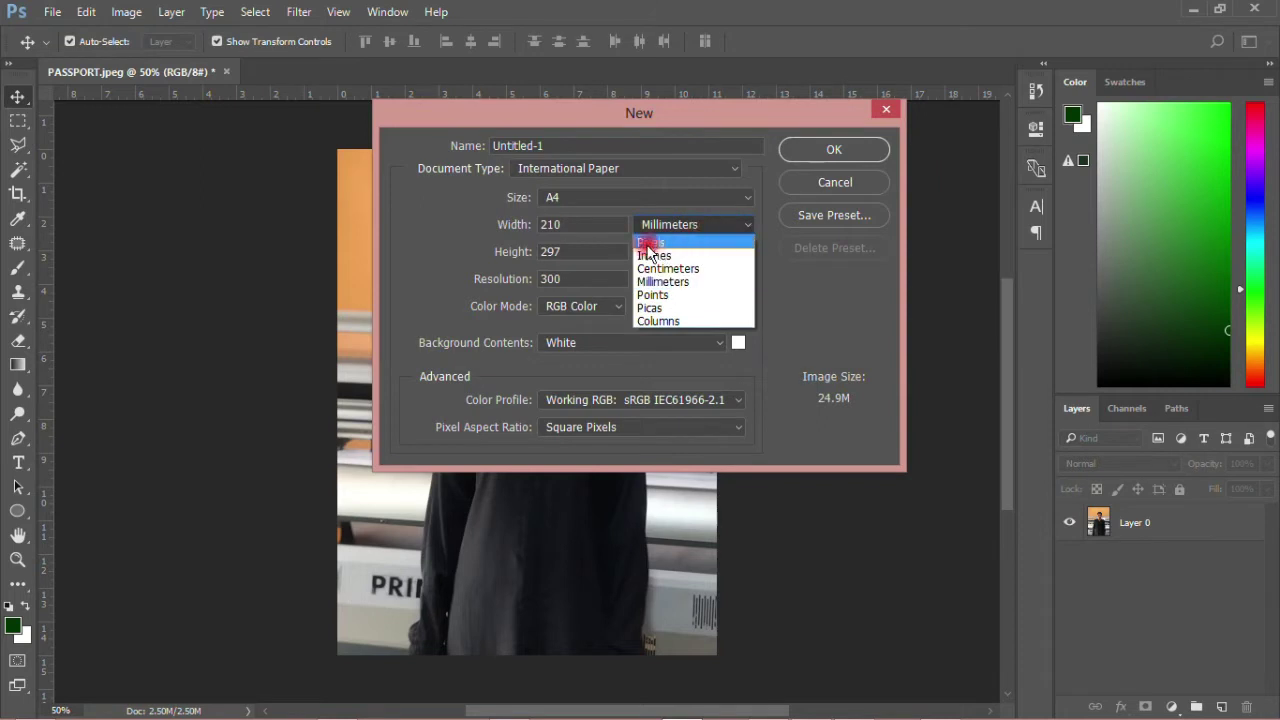
click(645, 256)
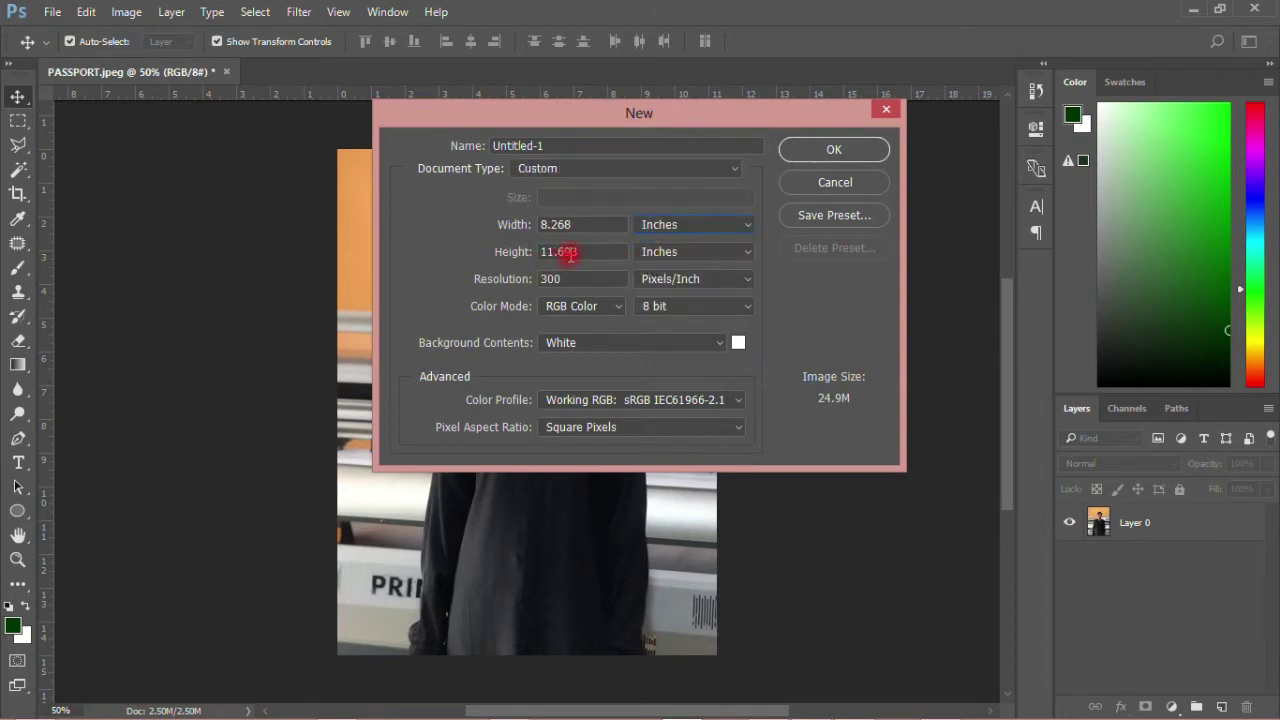
mouse_move(569, 253)
mouse_down()
mouse_move(540, 251)
mouse_move(530, 224)
mouse_up()
text(2)
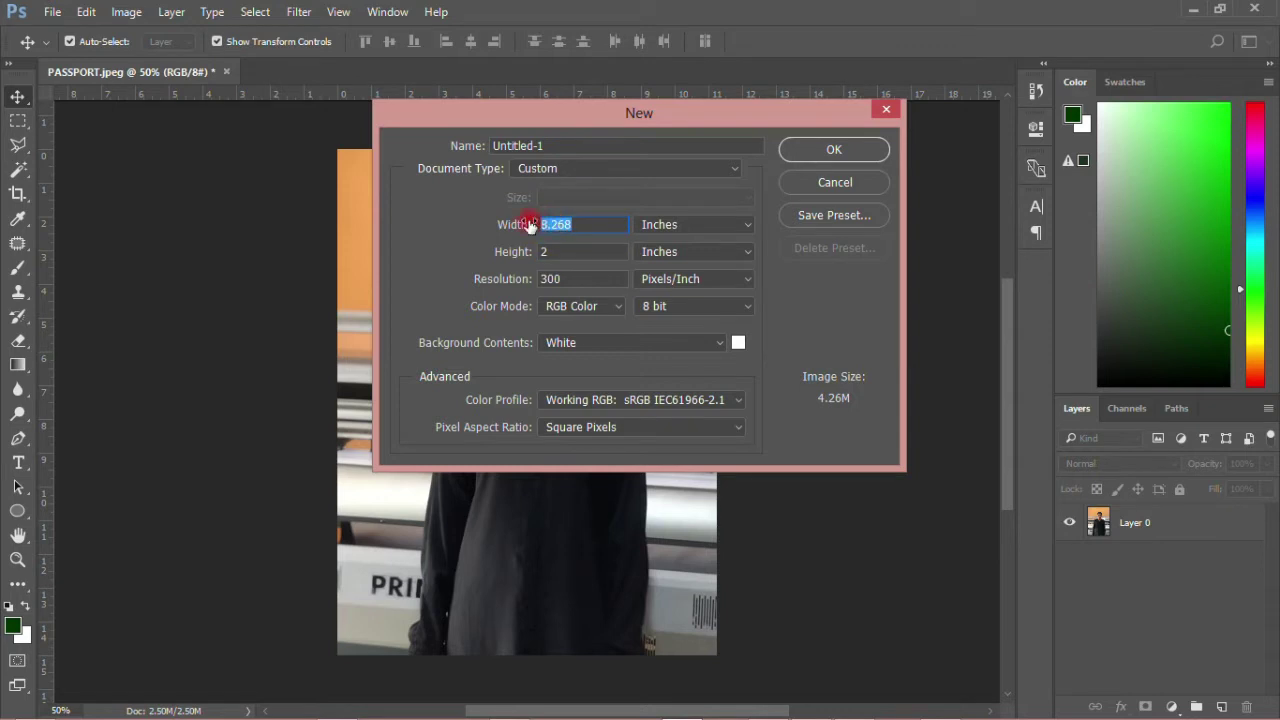
text(1.5)
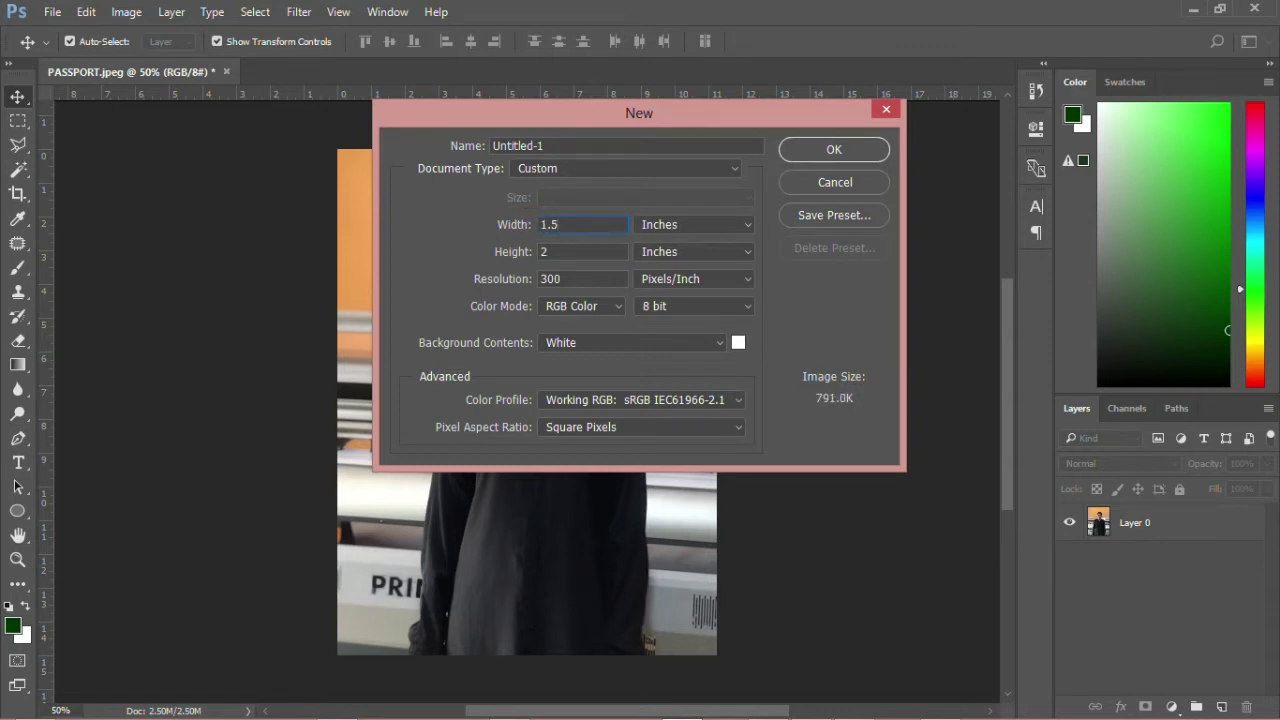
click(828, 150)
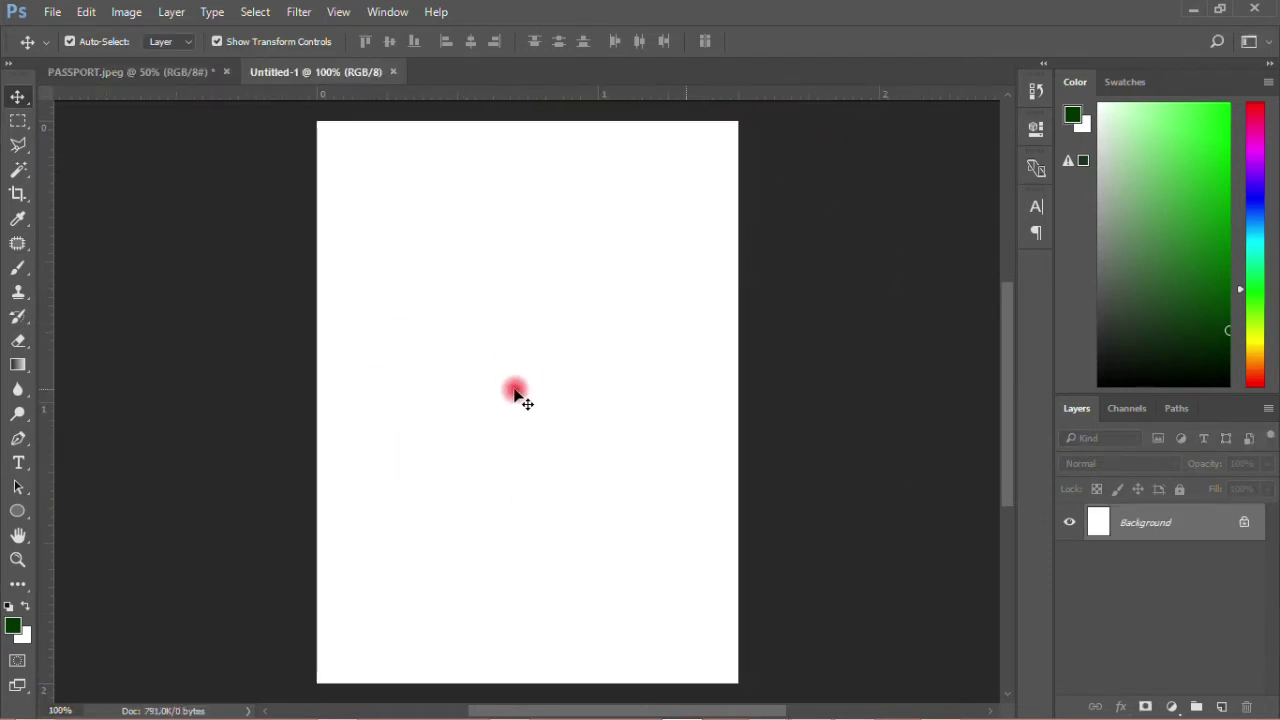
Drag the PASSPORT photo layer into the Untitled-1 document as Layer 1
key(ctrl+0)
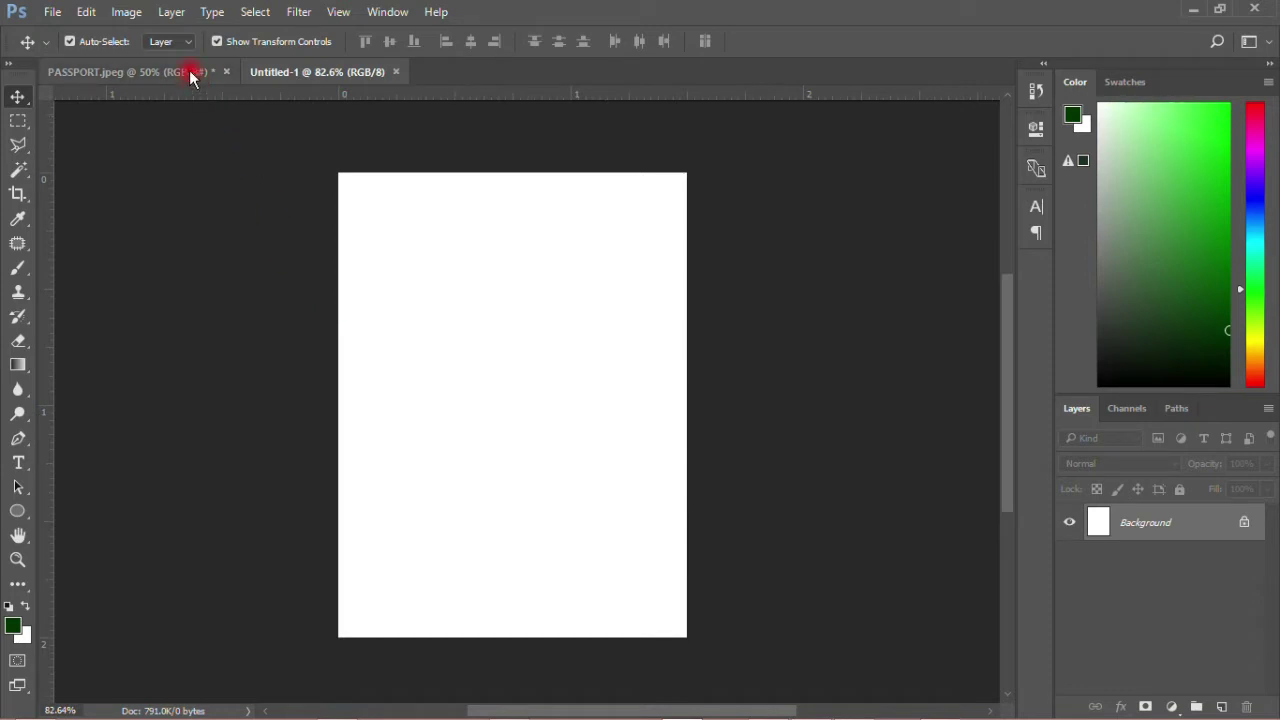
click(190, 74)
drag(591, 300, 405, 75)
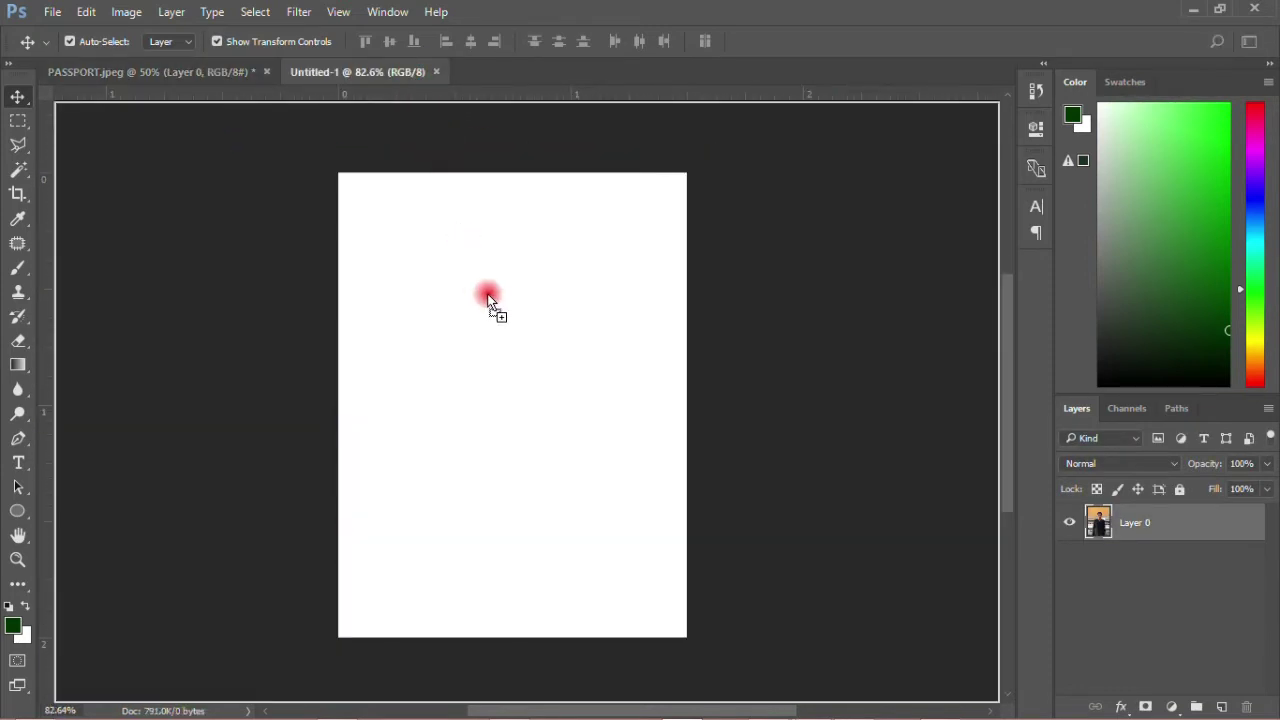
drag(405, 75, 488, 298)
Enlarge and centre the photo so it fills the 1.5 × 2 inch page
drag(458, 414, 527, 364)
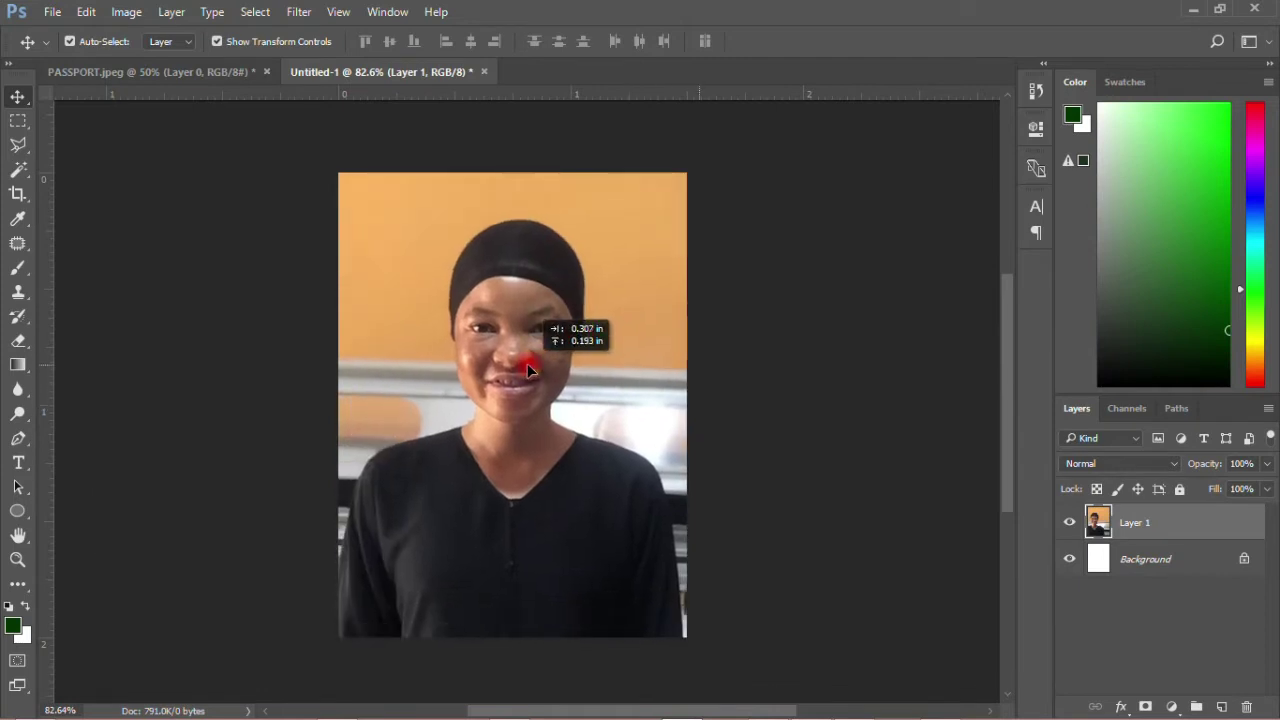
scroll(533, 470, down, 3)
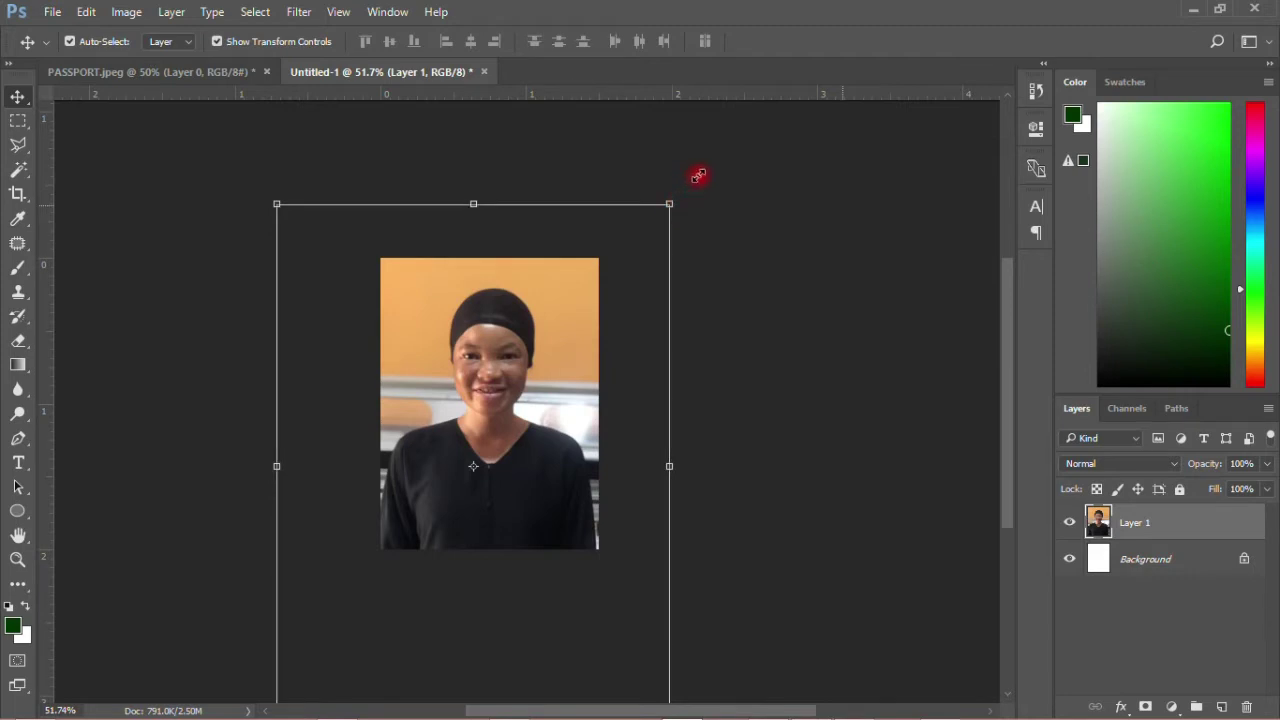
drag(698, 176, 729, 134)
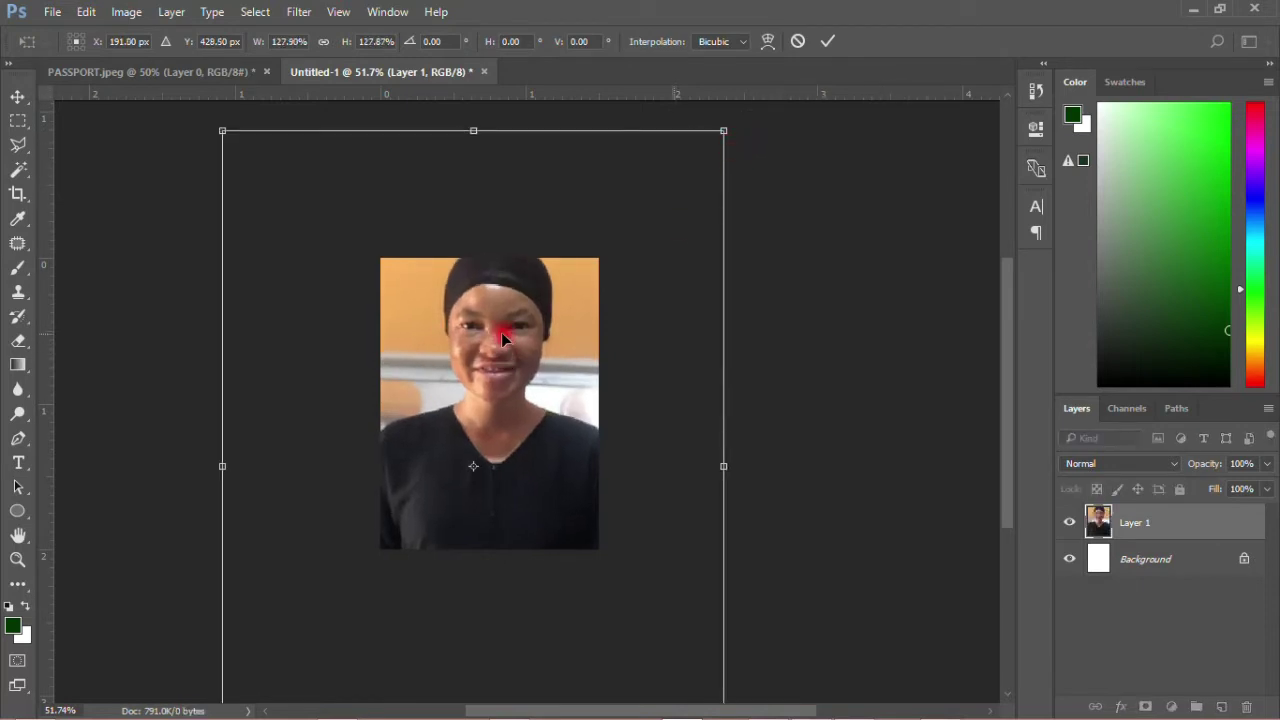
drag(501, 332, 501, 383)
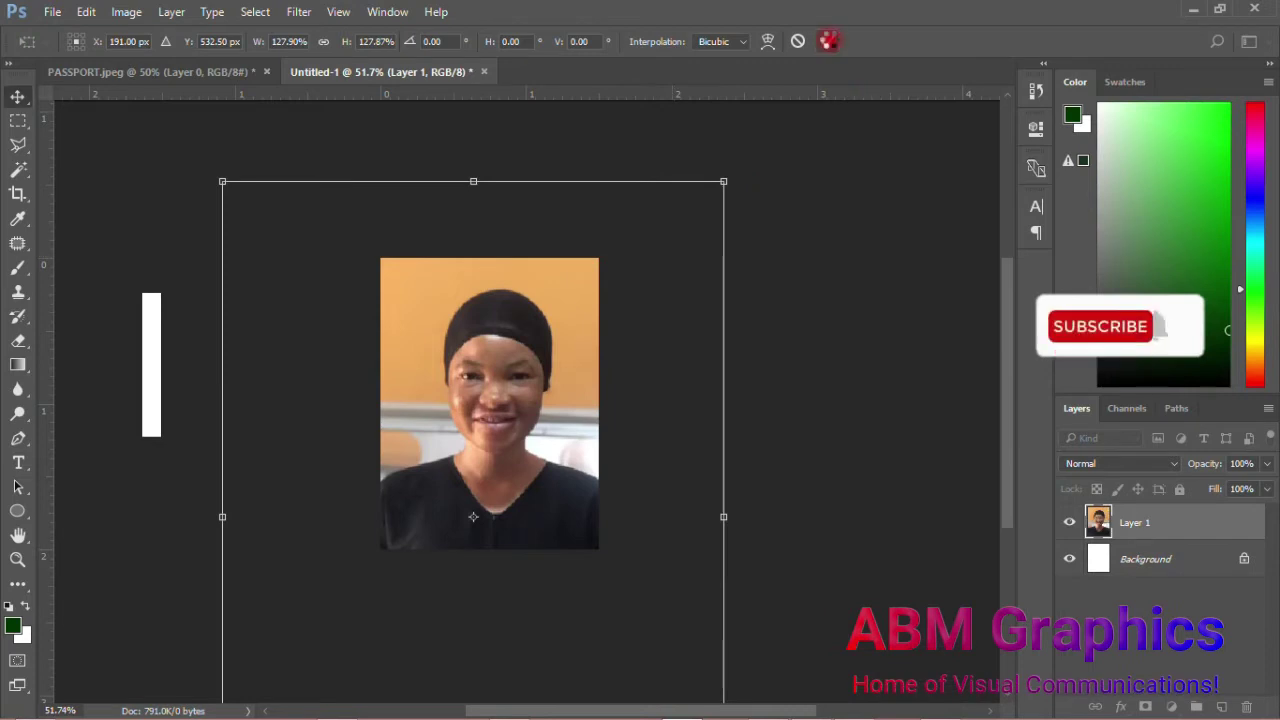
click(828, 41)
click(388, 553)
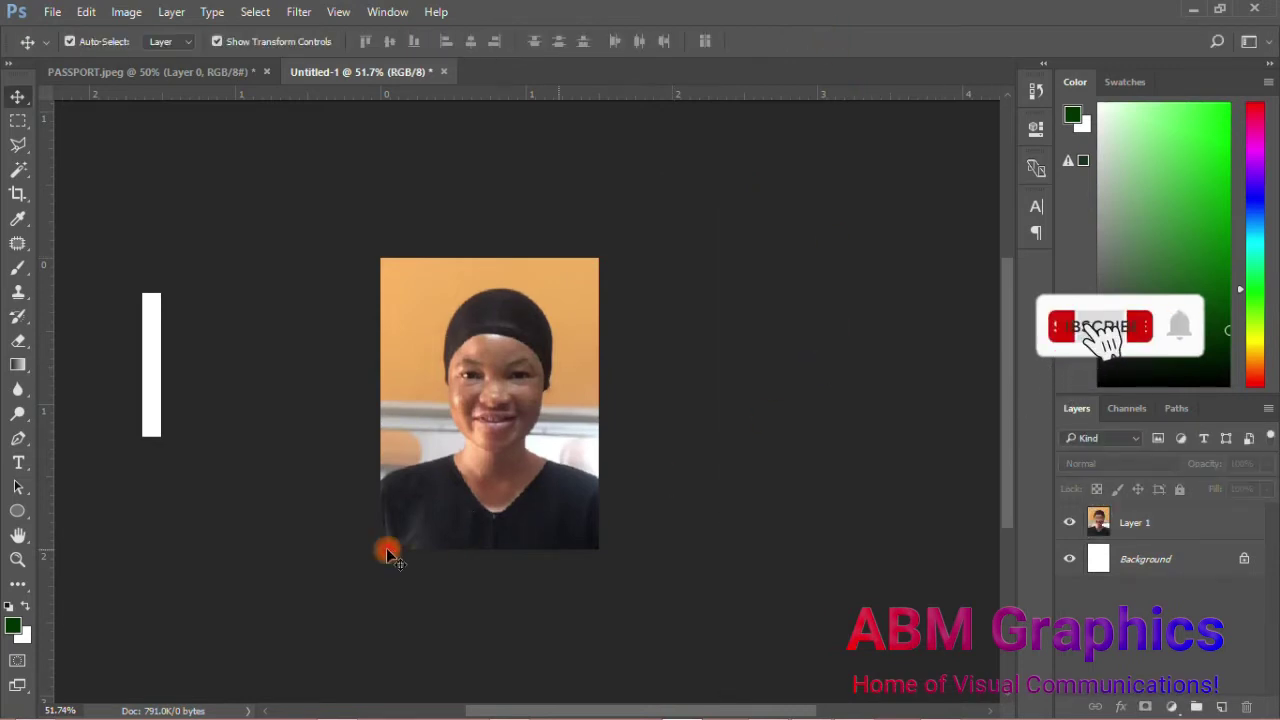
scroll(388, 553, up, 5)
scroll(457, 394, down, 2)
scroll(480, 450, down, 1)
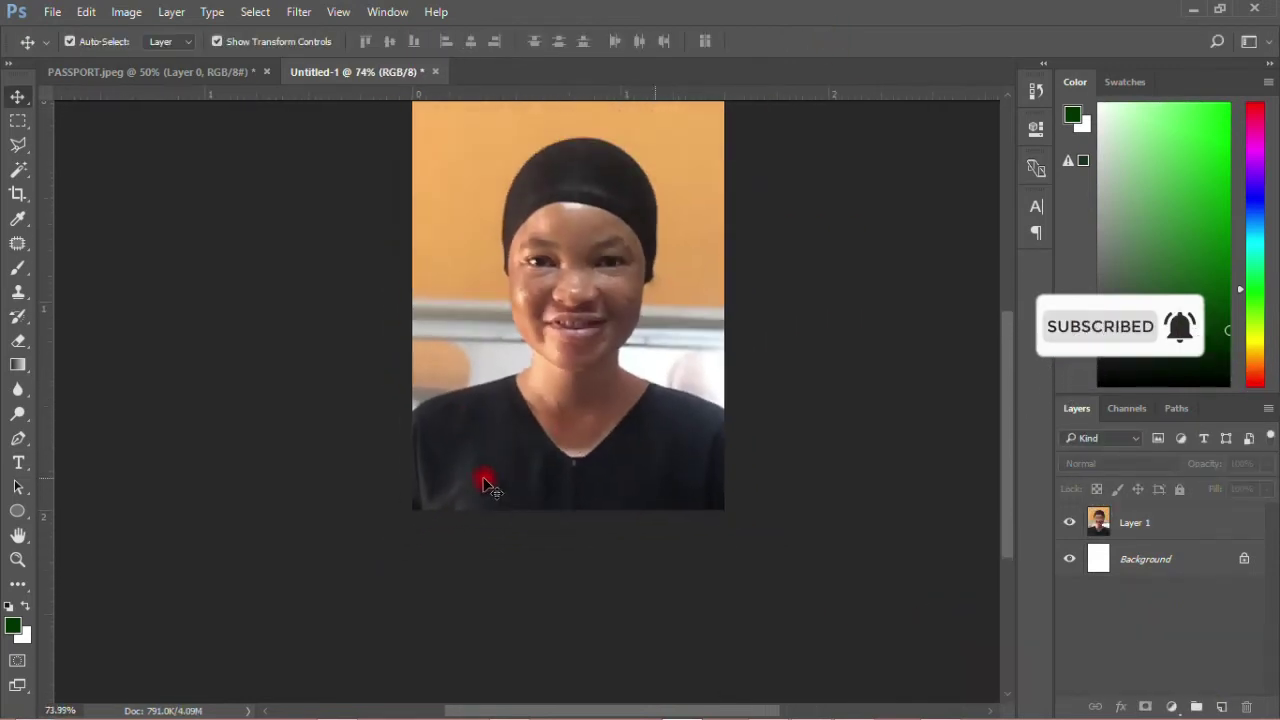
scroll(483, 485, down, 1)
drag(566, 318, 572, 336)
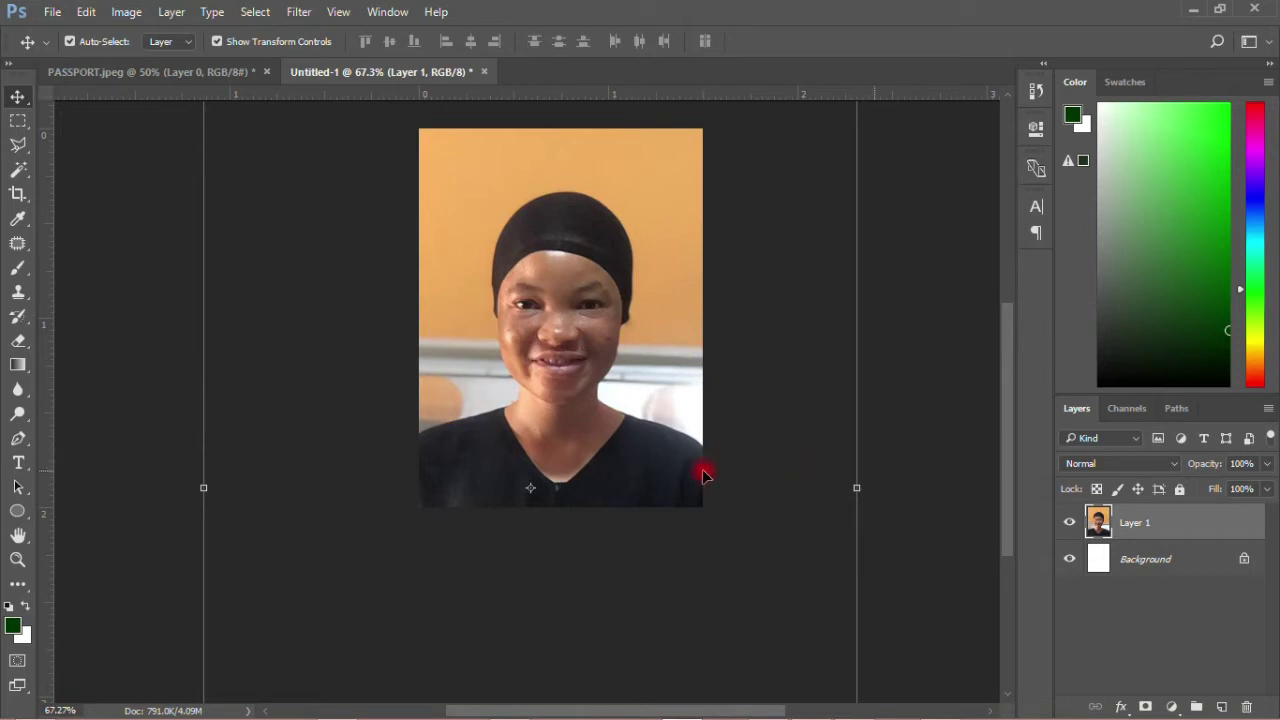
click(917, 420)
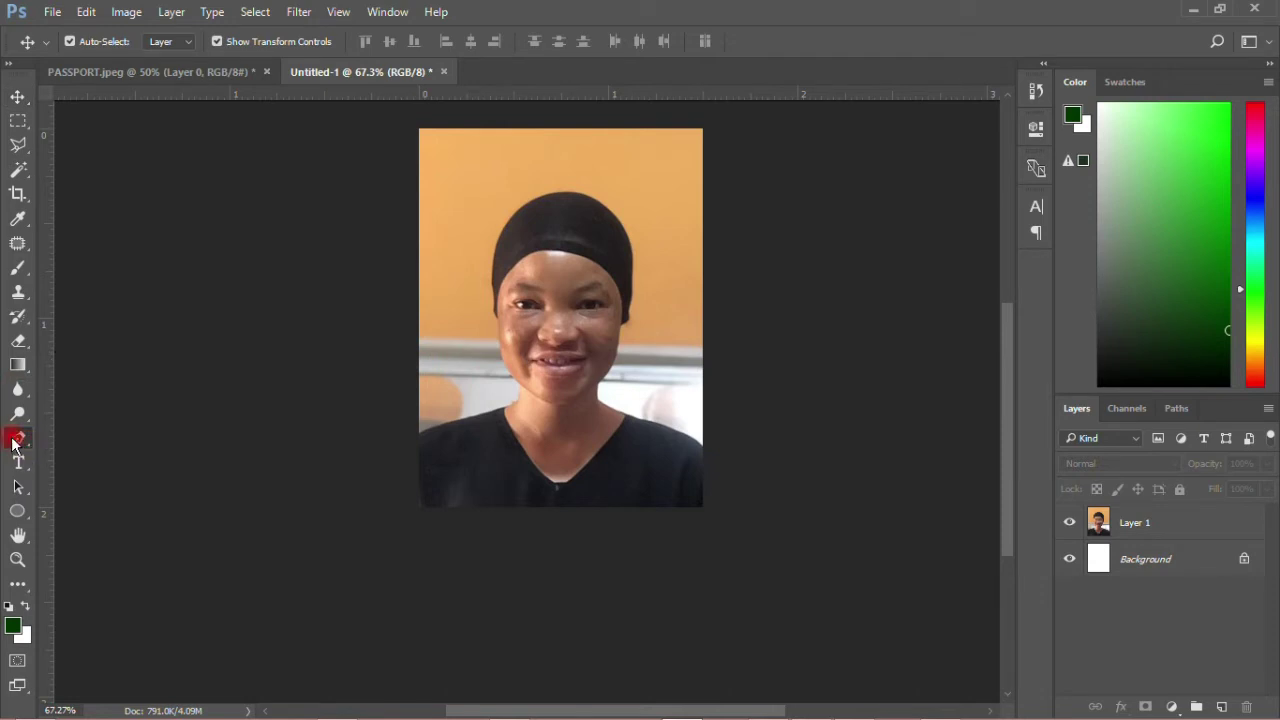
With the Pen Tool, place anchor points from the left shoulder up the neck and jaw
drag(14, 441, 70, 437)
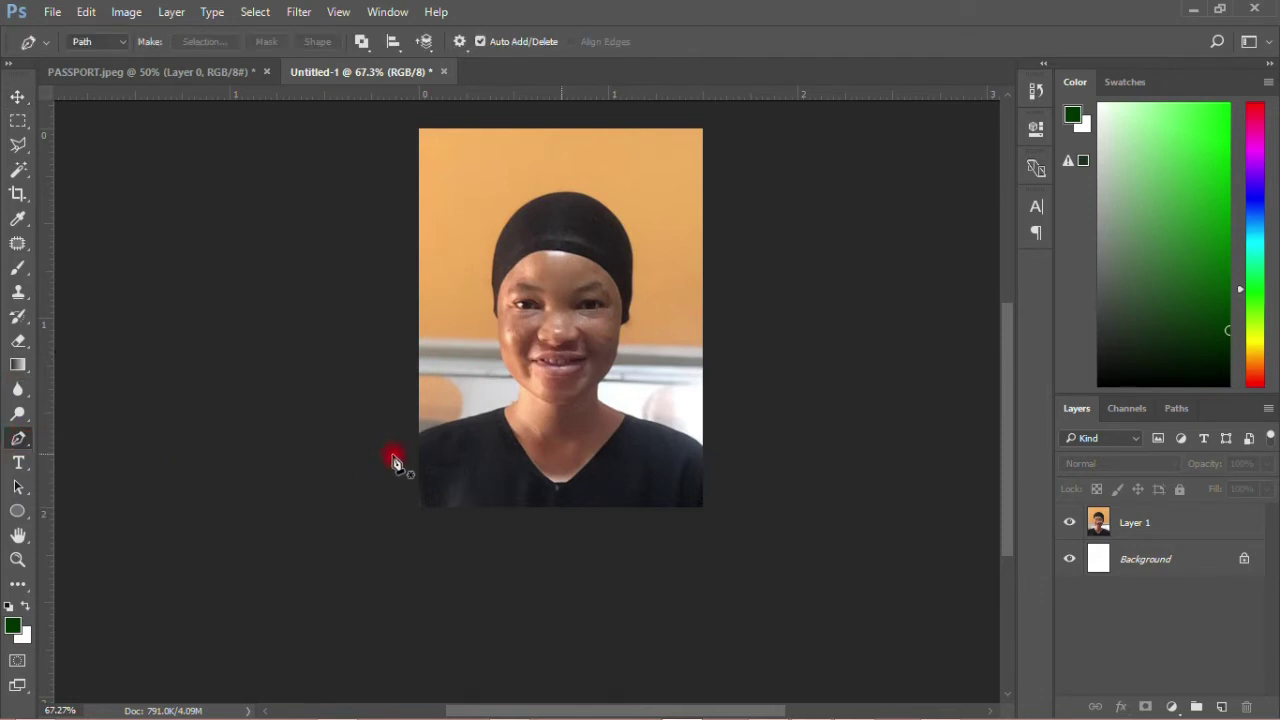
scroll(485, 428, up, 2)
scroll(483, 426, up, 2)
scroll(483, 426, up, 2)
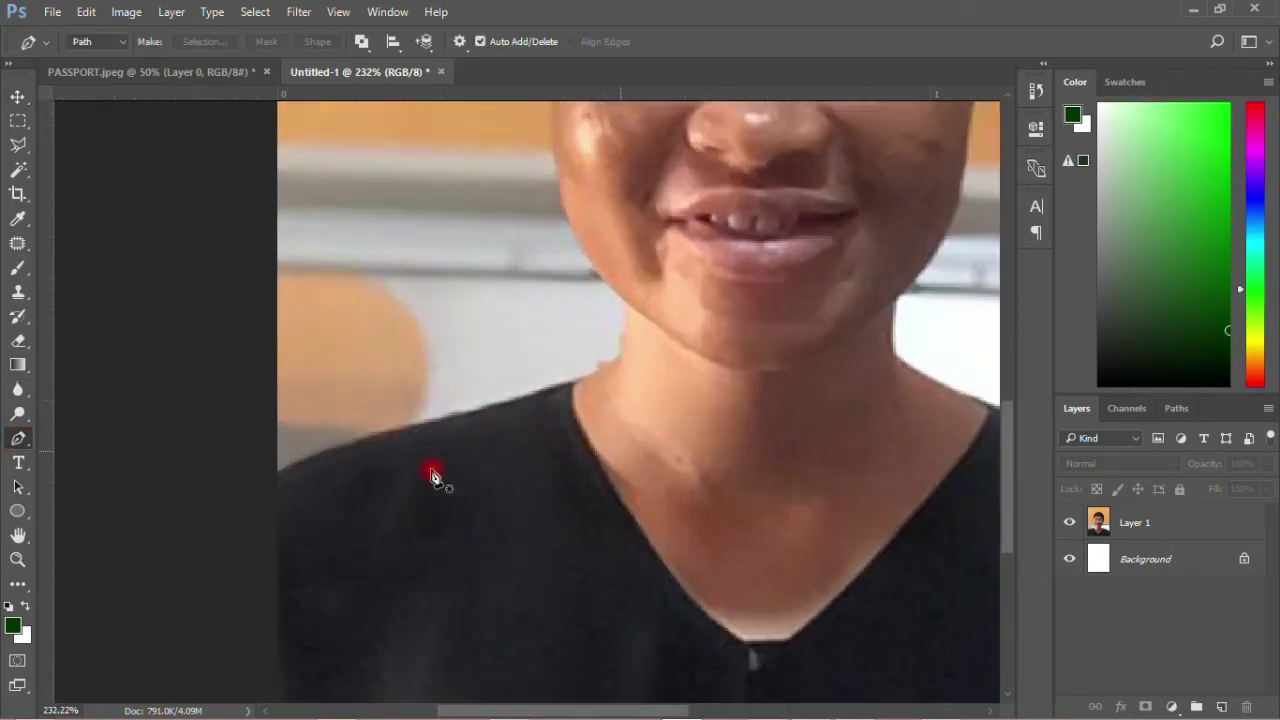
click(253, 497)
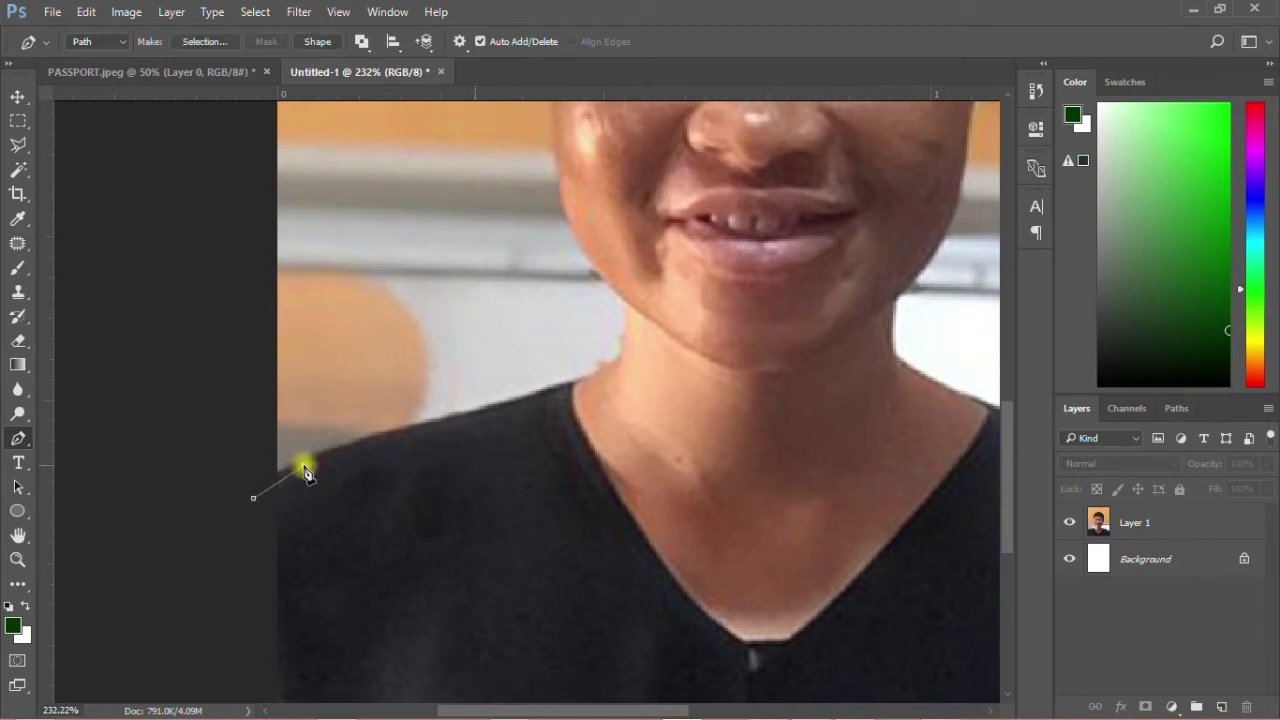
drag(304, 467, 326, 463)
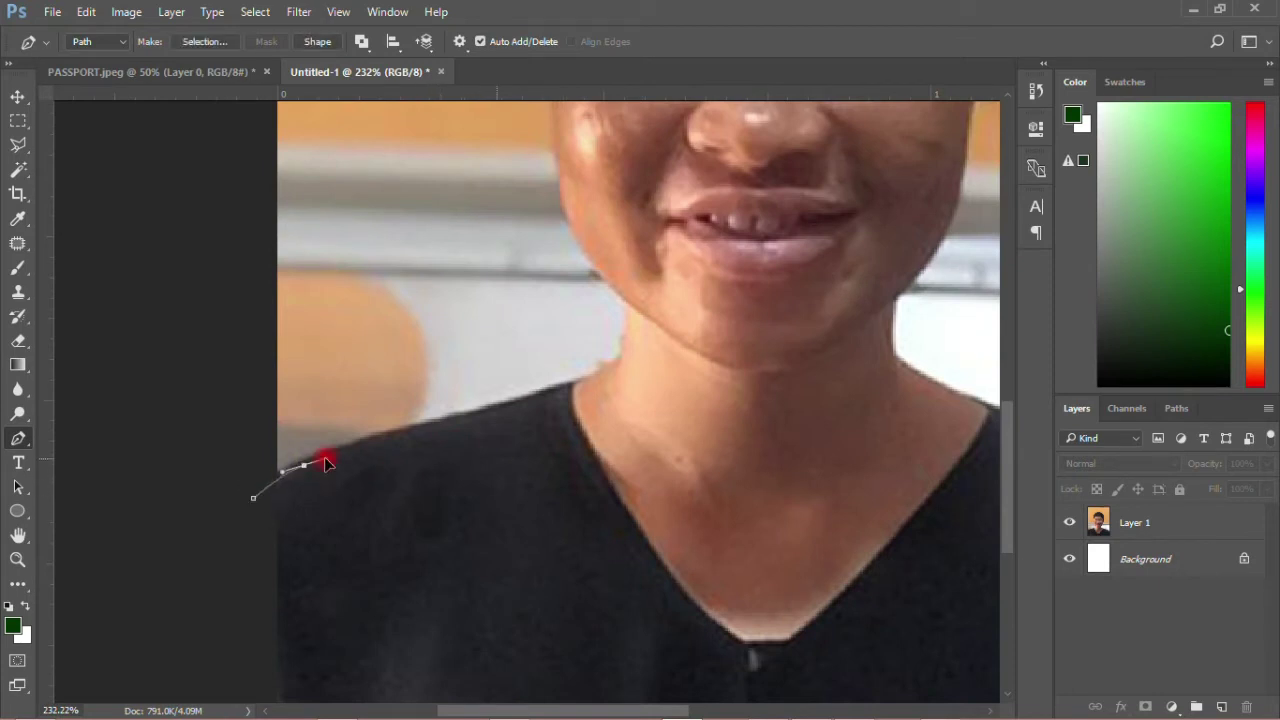
click(491, 411)
drag(569, 389, 593, 384)
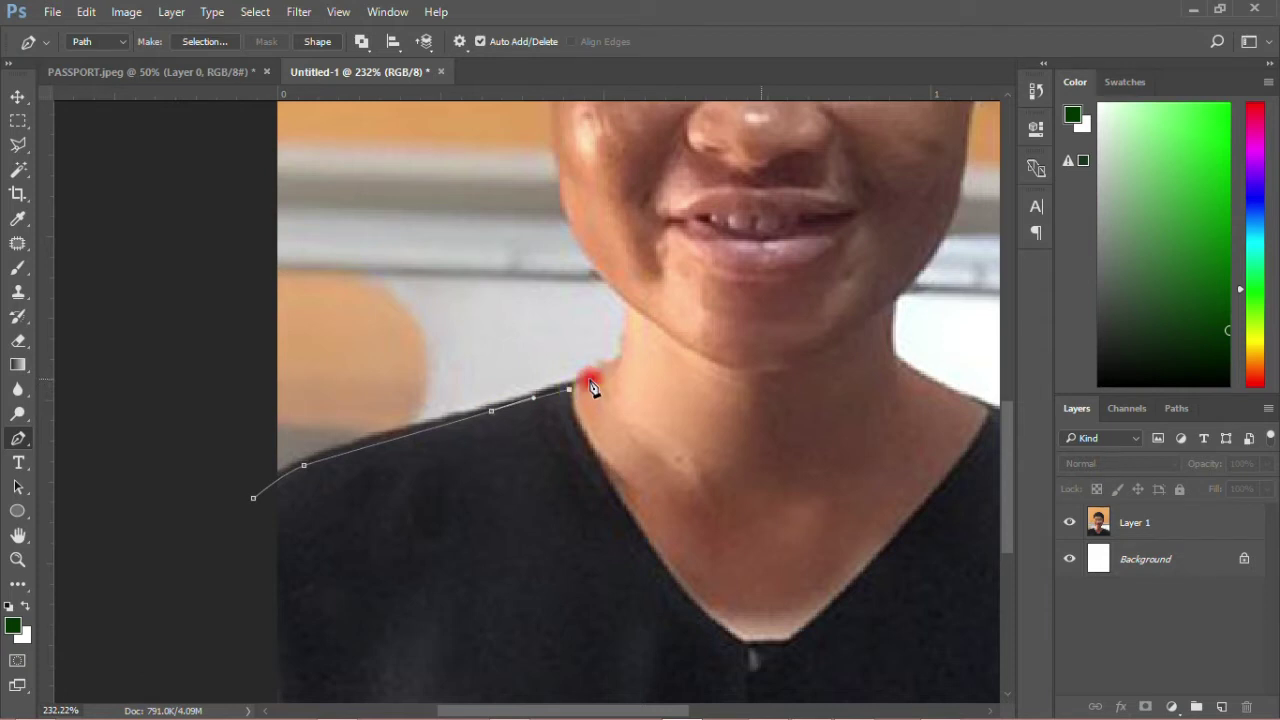
click(589, 377)
click(608, 367)
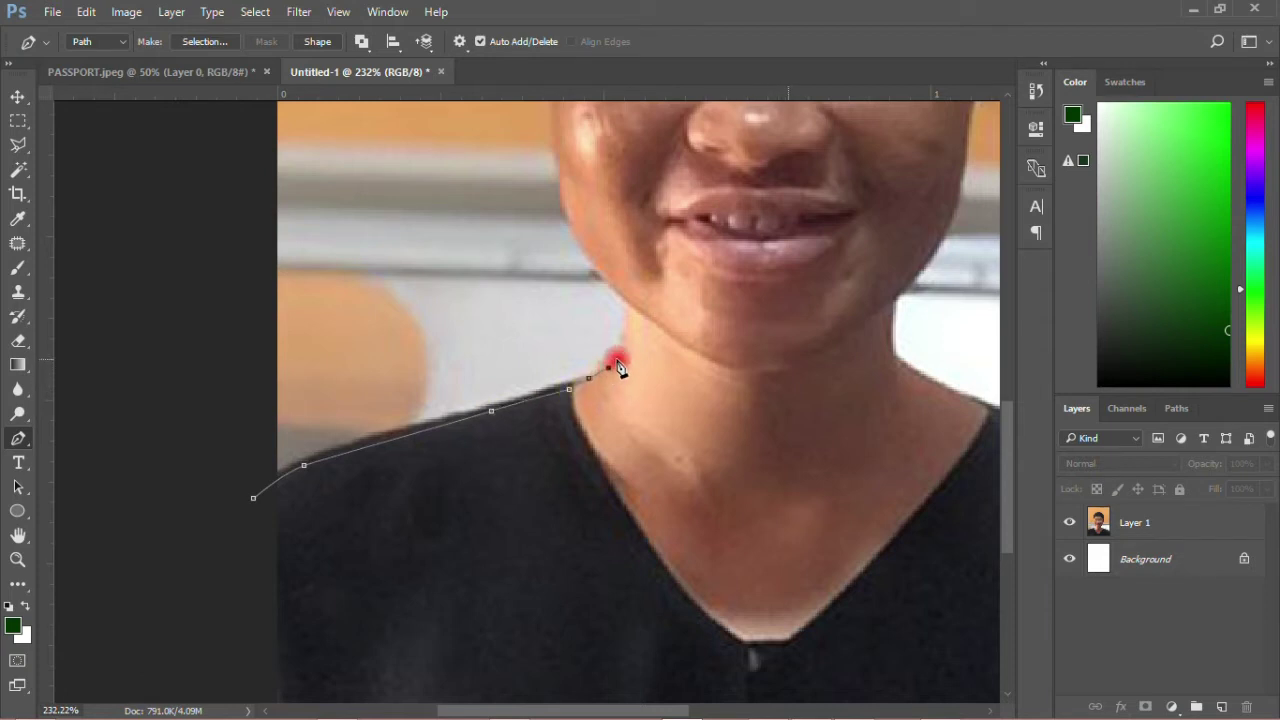
click(621, 357)
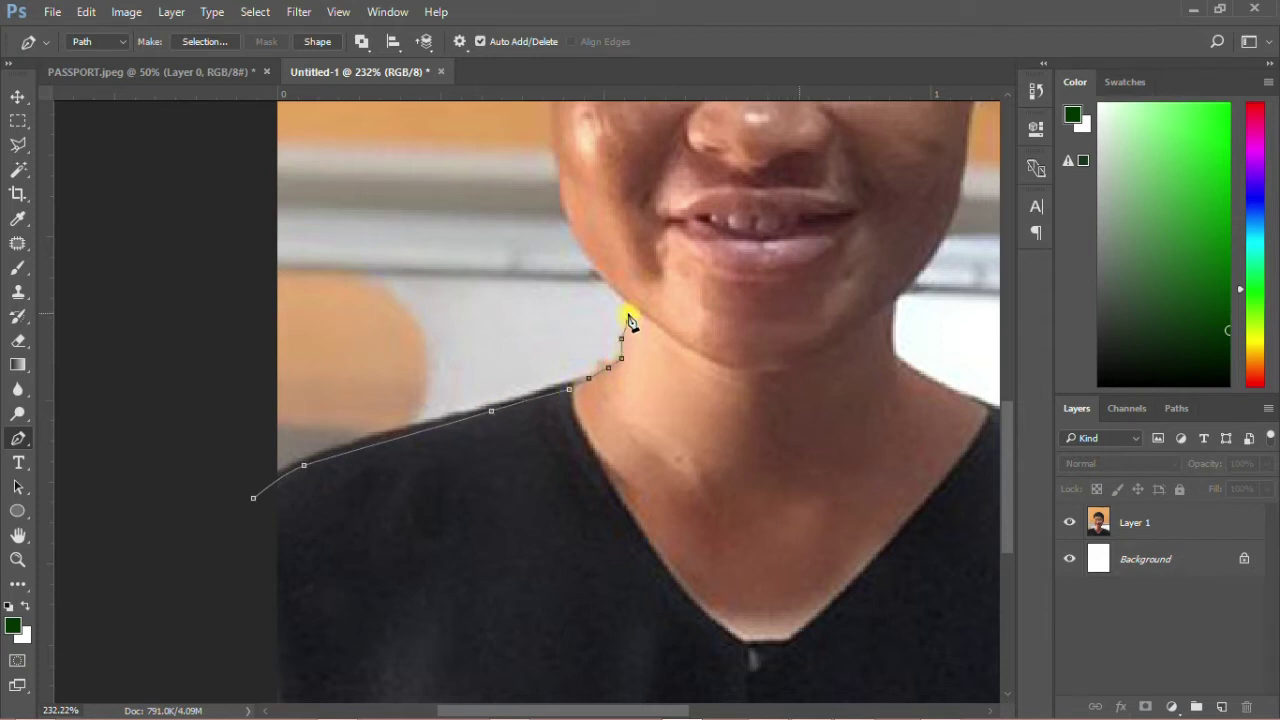
click(628, 321)
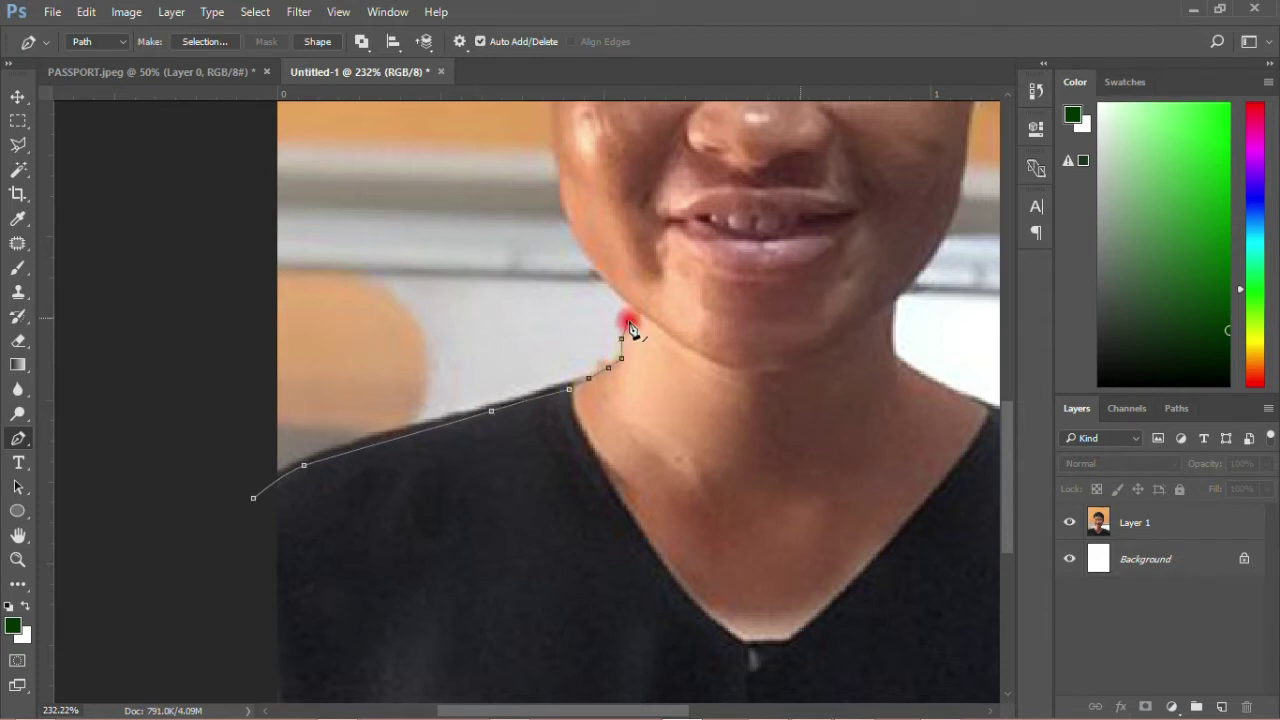
click(601, 269)
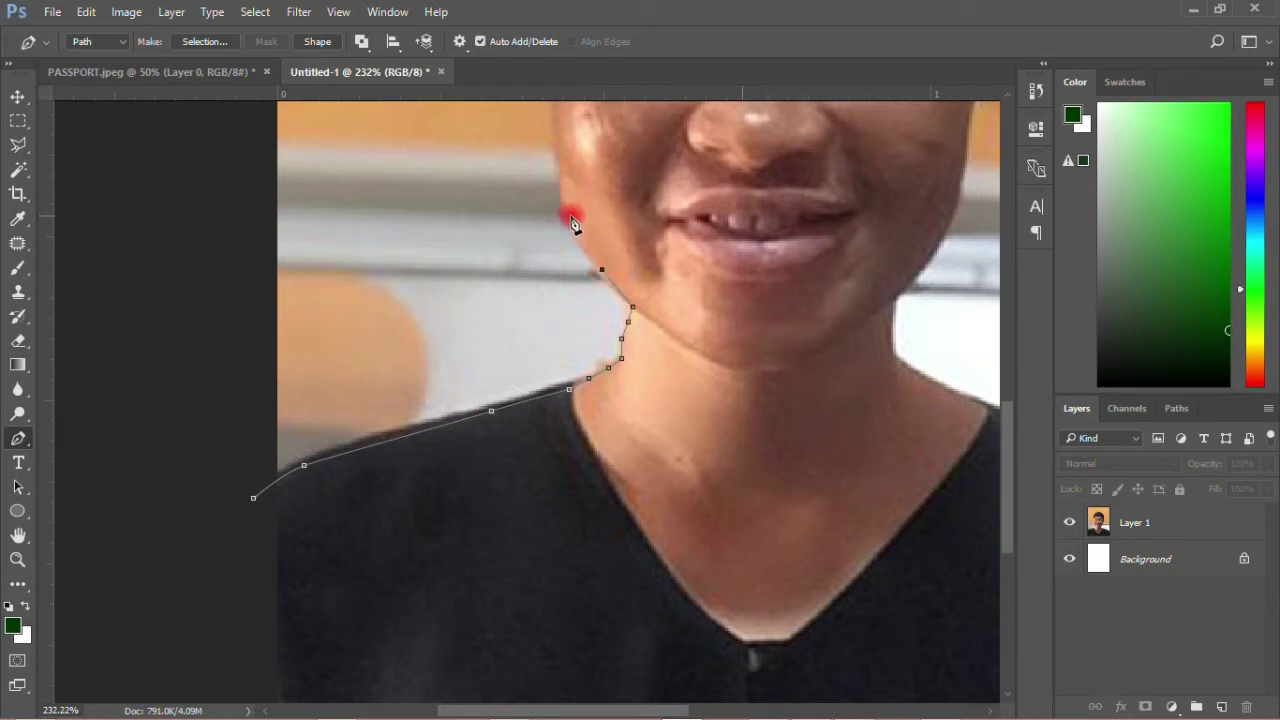
drag(567, 210, 562, 172)
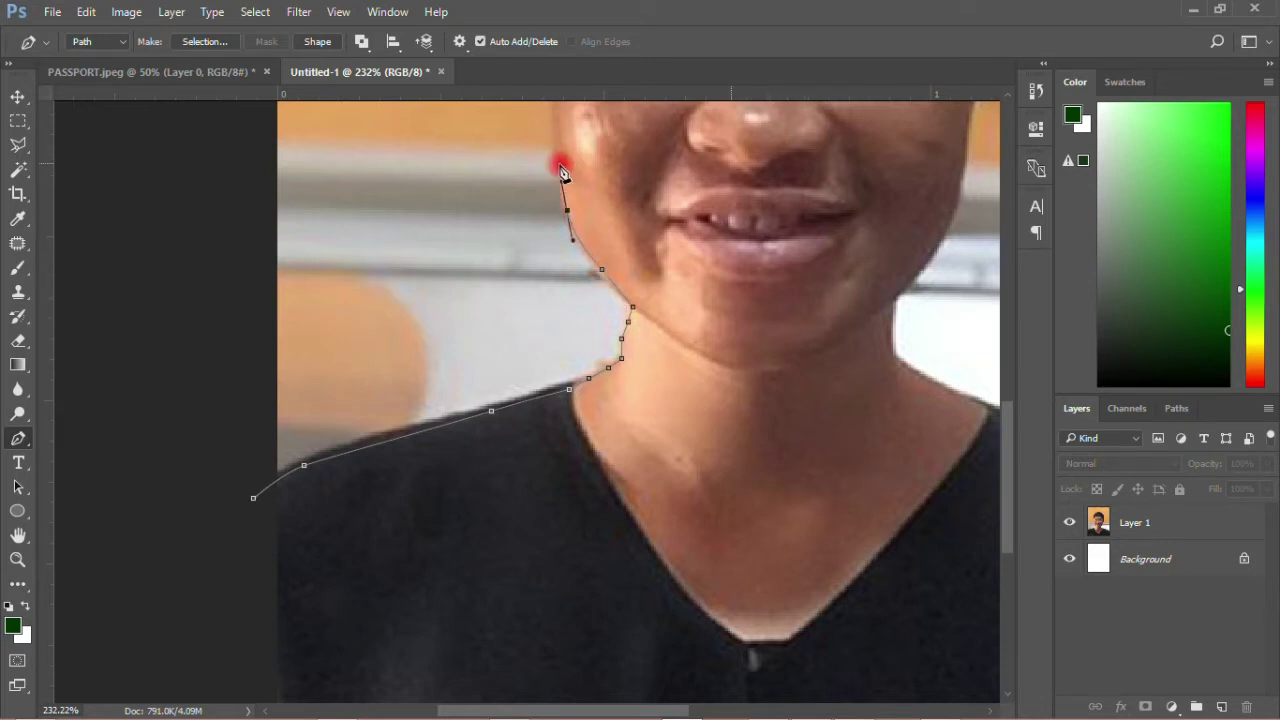
Continue the path up the face, over the cap and down its right side
click(560, 157)
click(555, 122)
drag(1006, 500, 1006, 385)
click(535, 479)
click(536, 411)
click(530, 382)
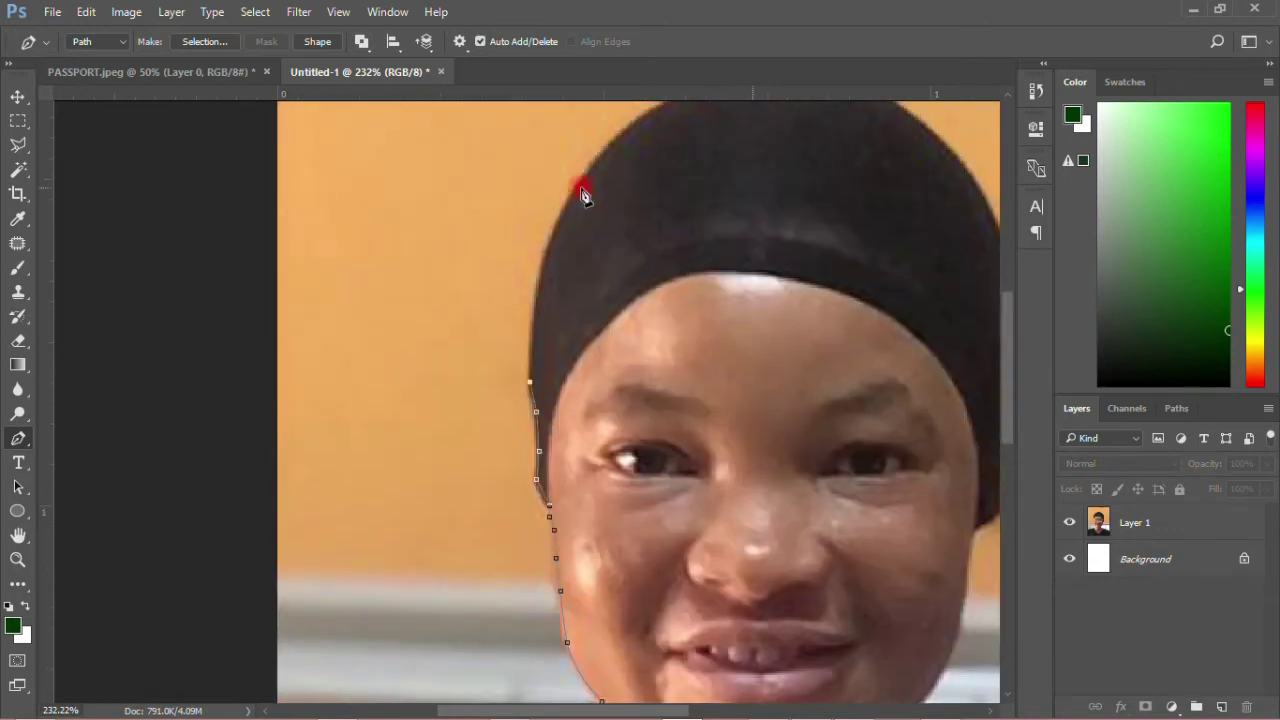
click(355, 323)
click(423, 256)
drag(617, 223, 700, 257)
drag(771, 364, 790, 415)
click(782, 482)
click(786, 544)
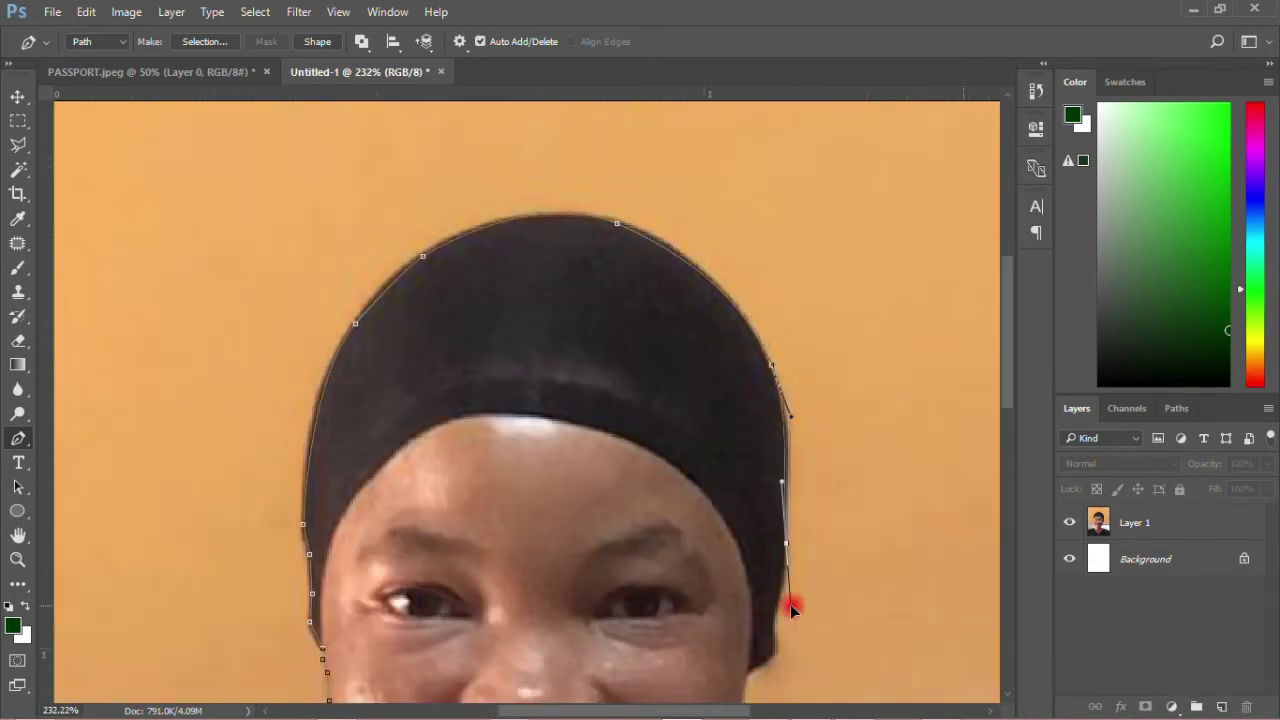
Trace the right cheek, jaw, neck and shoulder to close the outline
click(779, 592)
click(773, 622)
click(773, 650)
click(749, 669)
drag(1007, 300, 1007, 412)
click(731, 337)
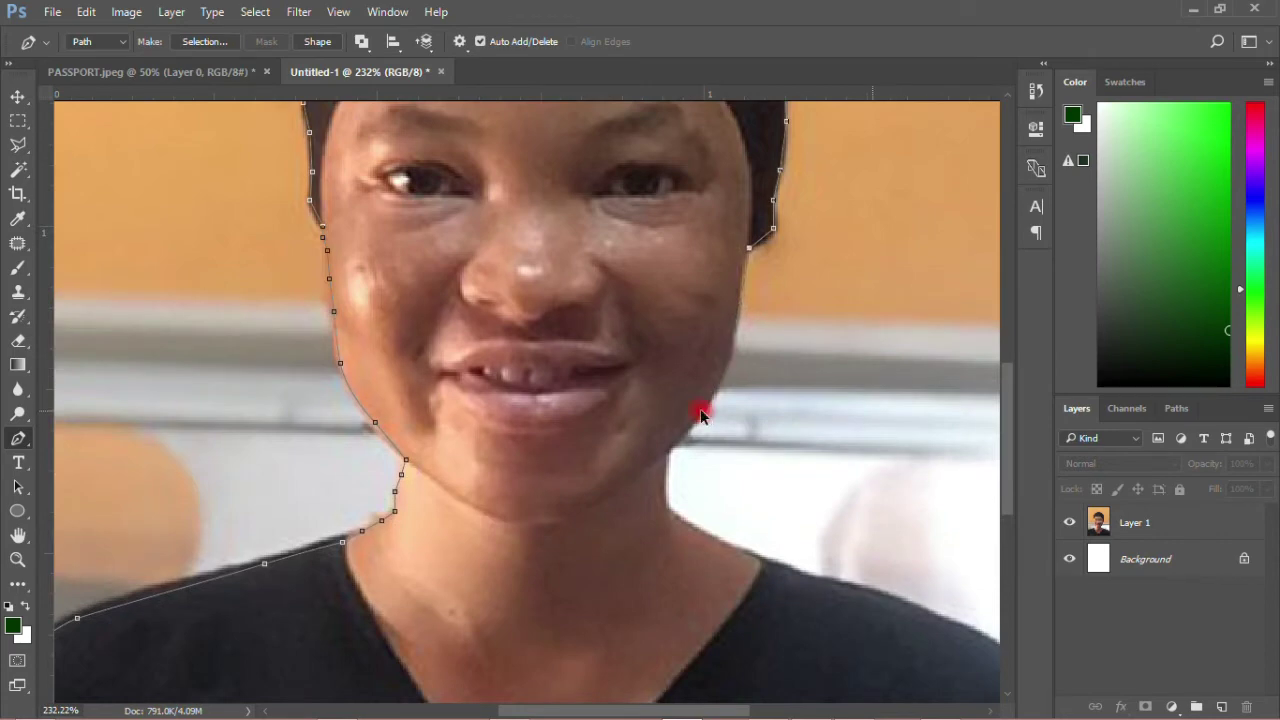
click(740, 262)
click(736, 326)
click(719, 382)
click(692, 420)
click(666, 453)
click(666, 506)
click(757, 567)
scroll(757, 567, down, 5)
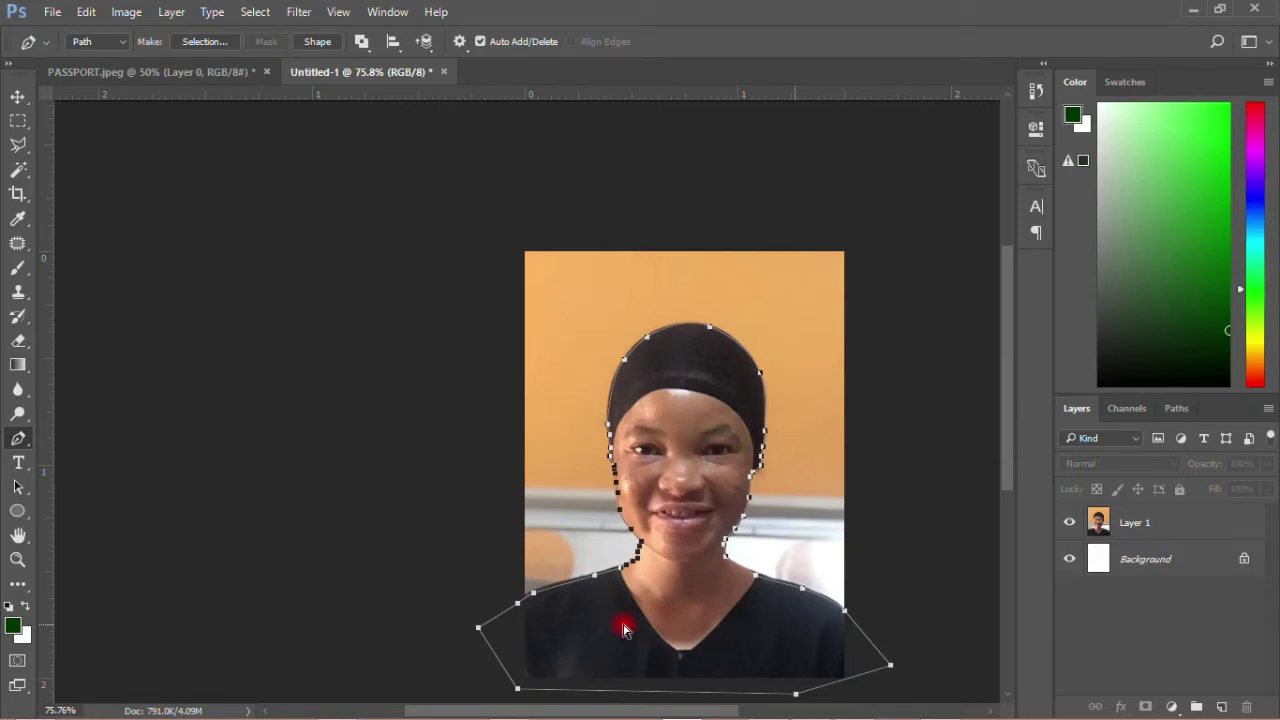
Convert the pen path into a selection on Layer 1 with the Rectangular Marquee active
key(ctrl+Return)
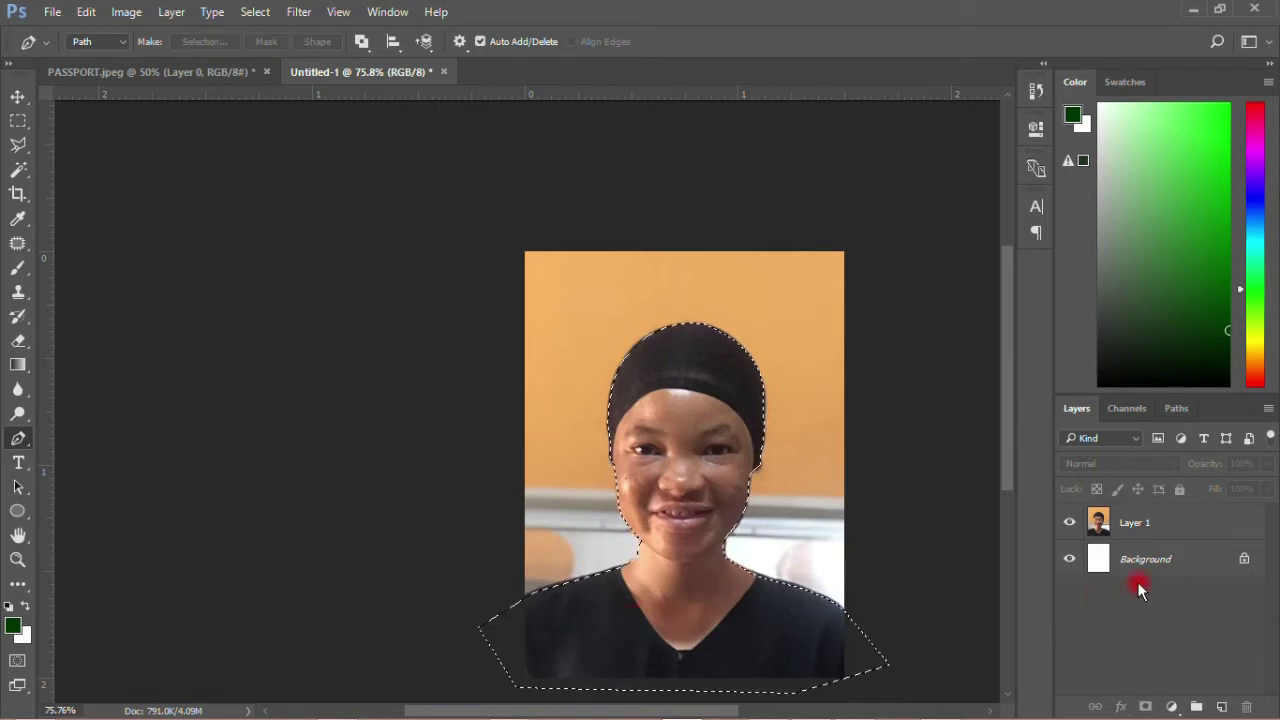
click(1147, 527)
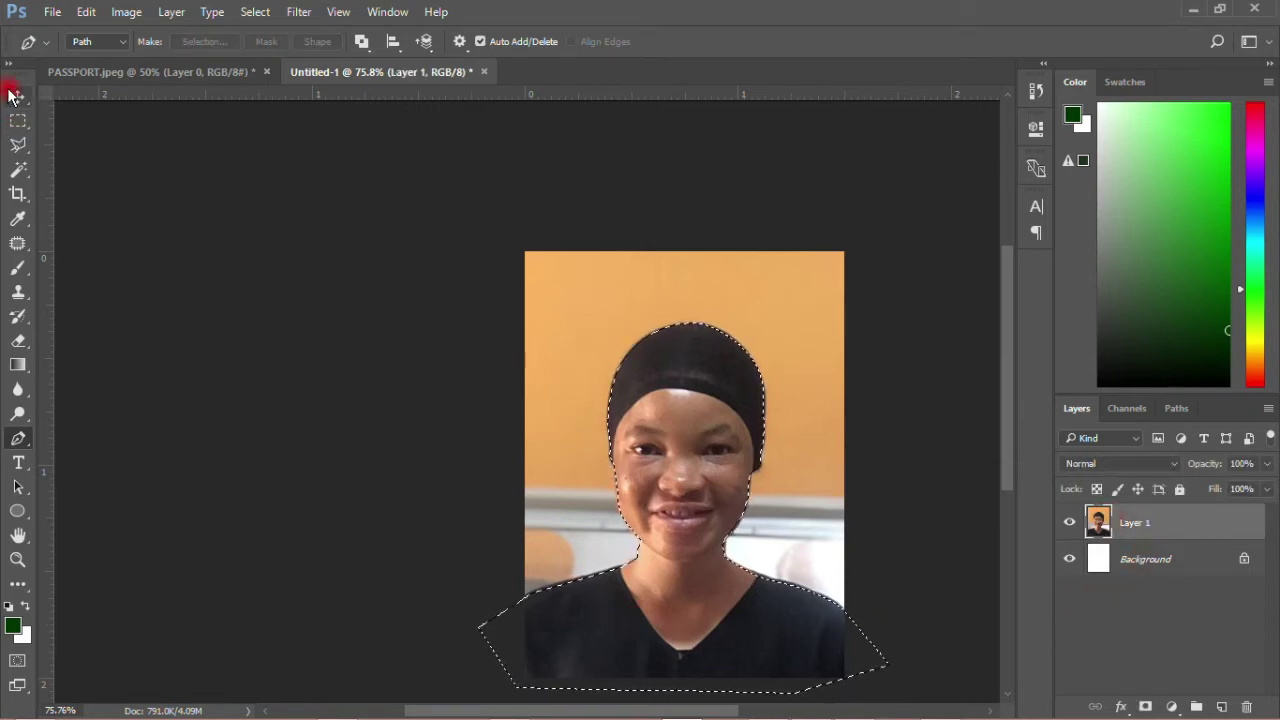
click(20, 120)
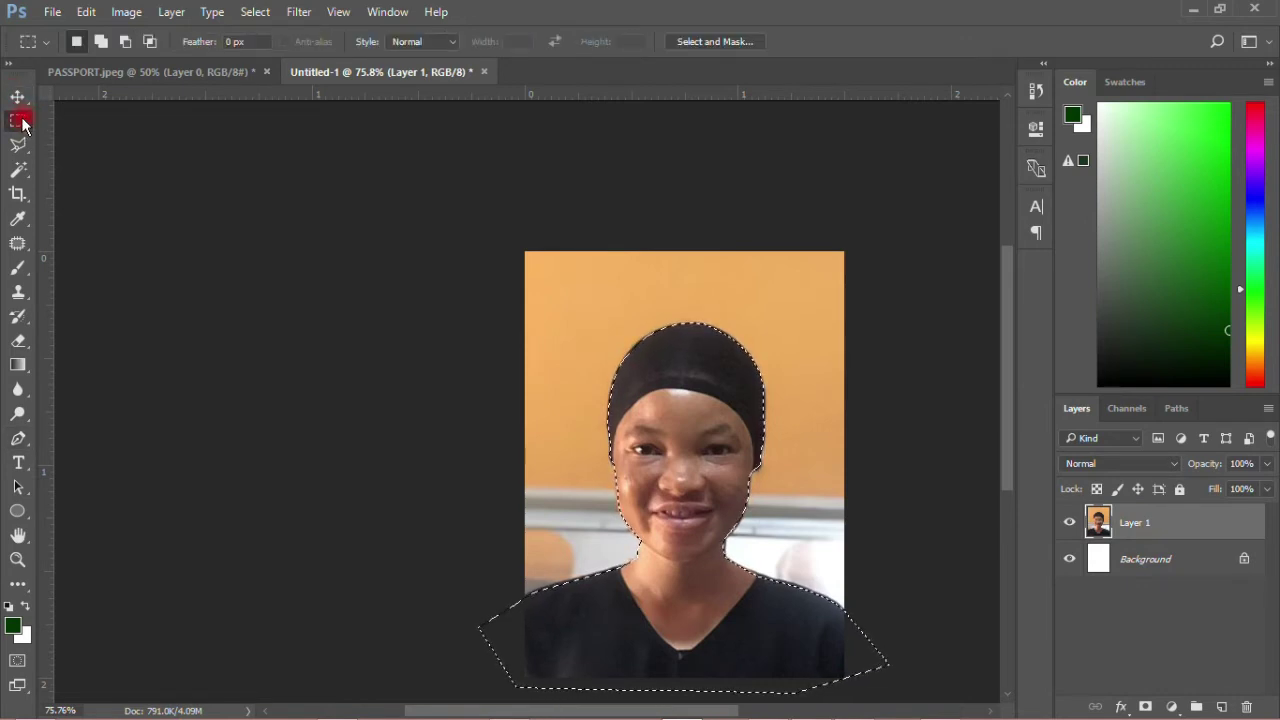
In Select and Mask, enable Smart Radius with a radius of 3 and apply
click(720, 45)
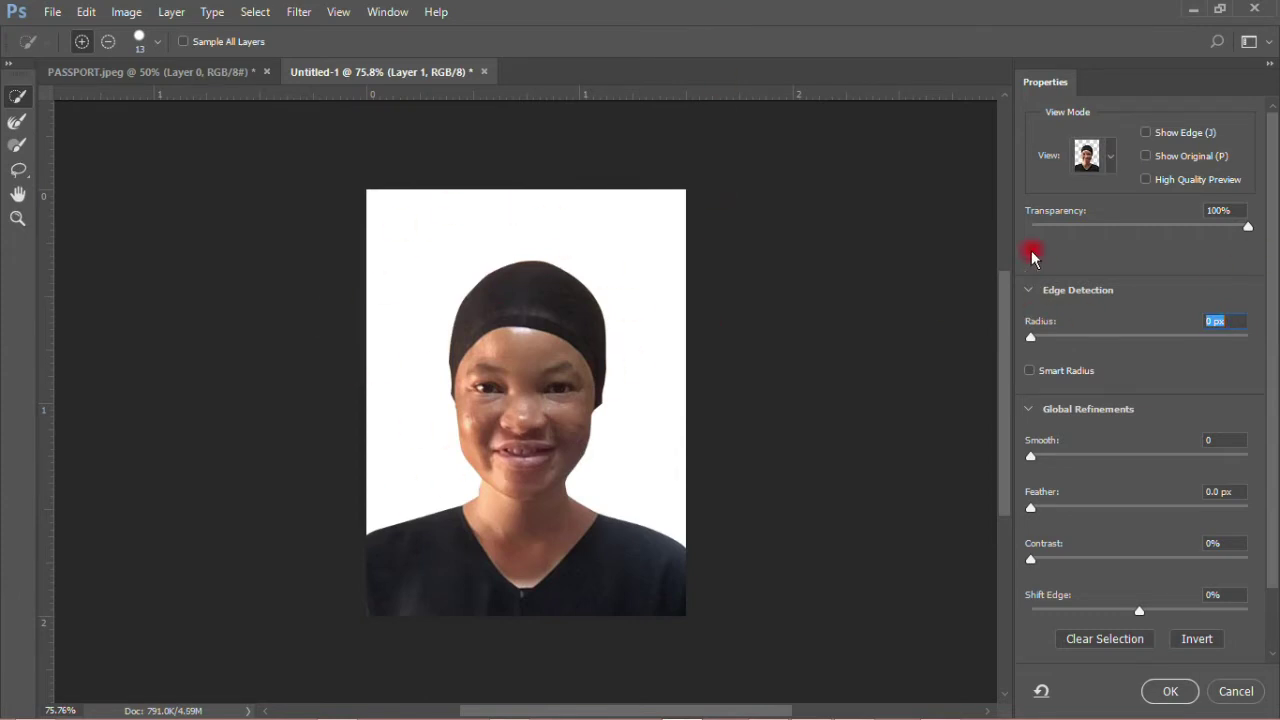
click(1030, 374)
click(1225, 338)
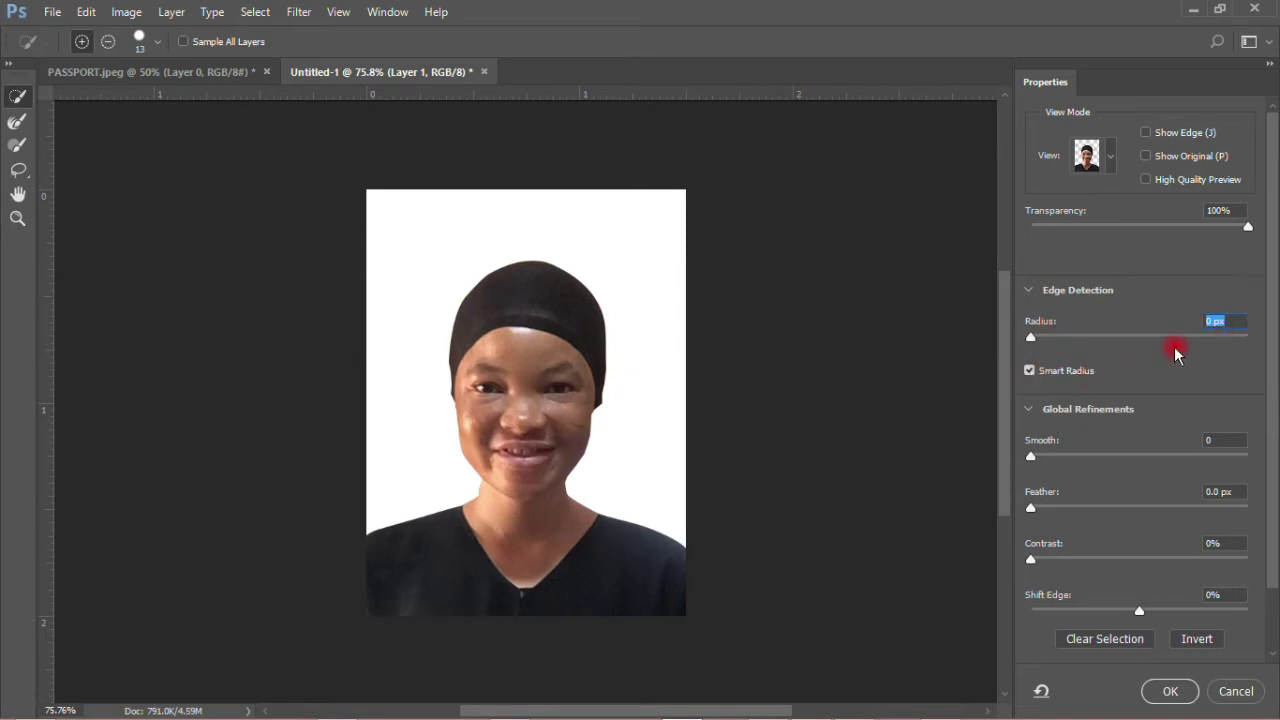
text(2)
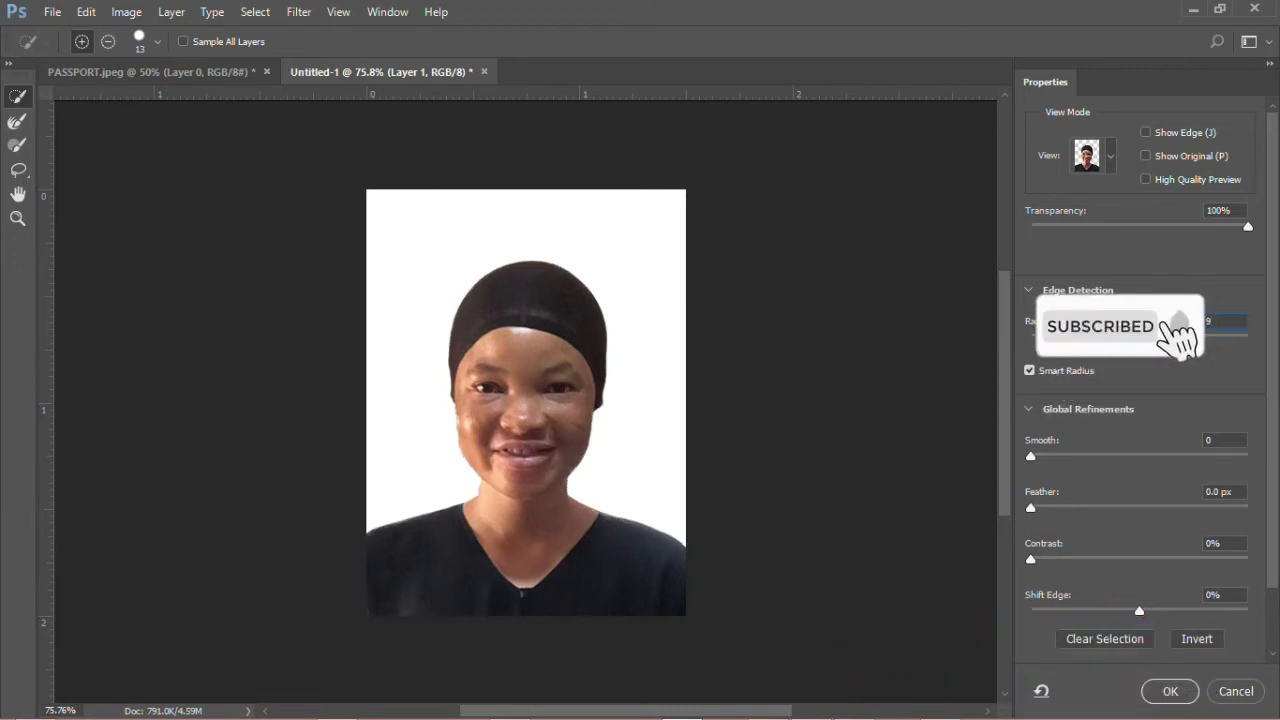
click(1168, 326)
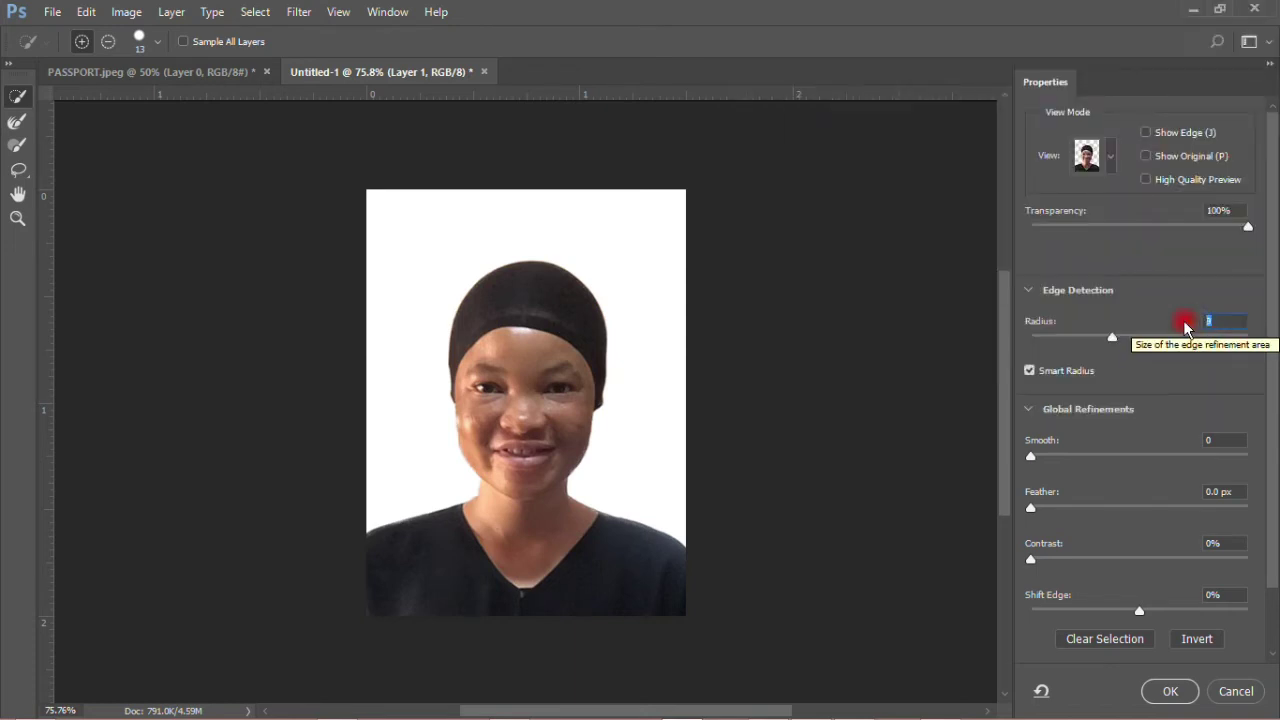
text(5)
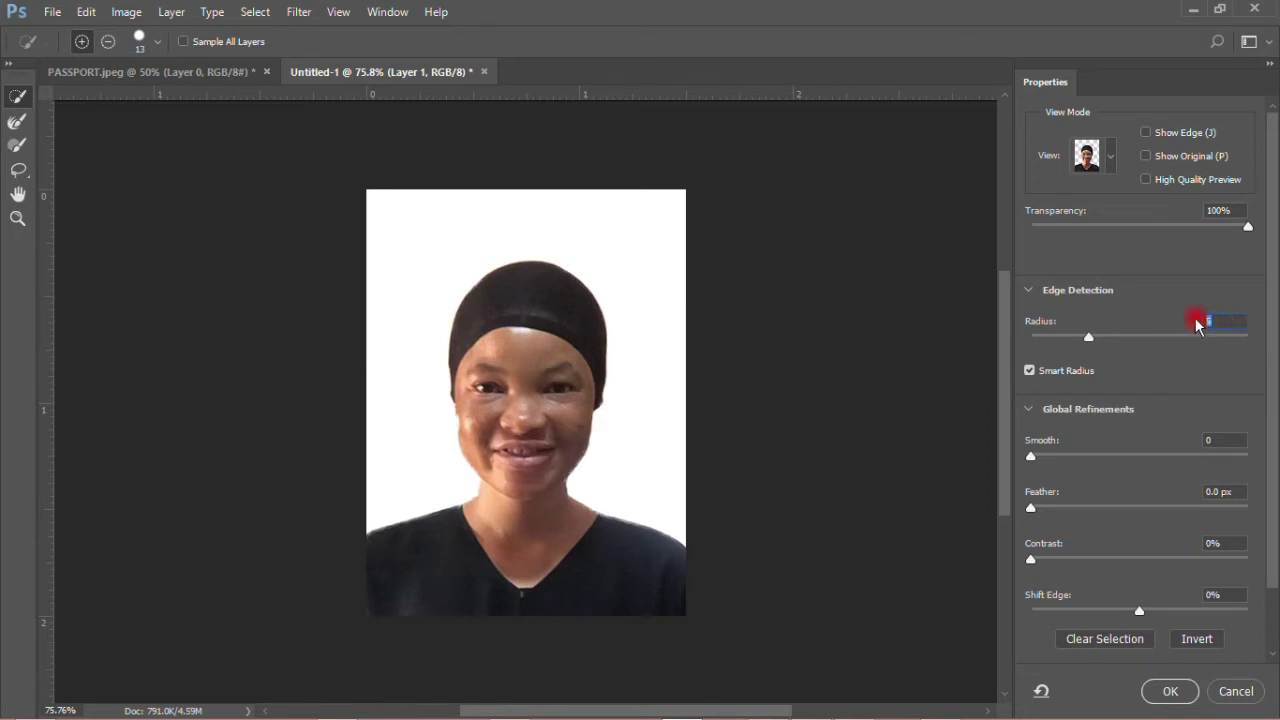
click(1197, 321)
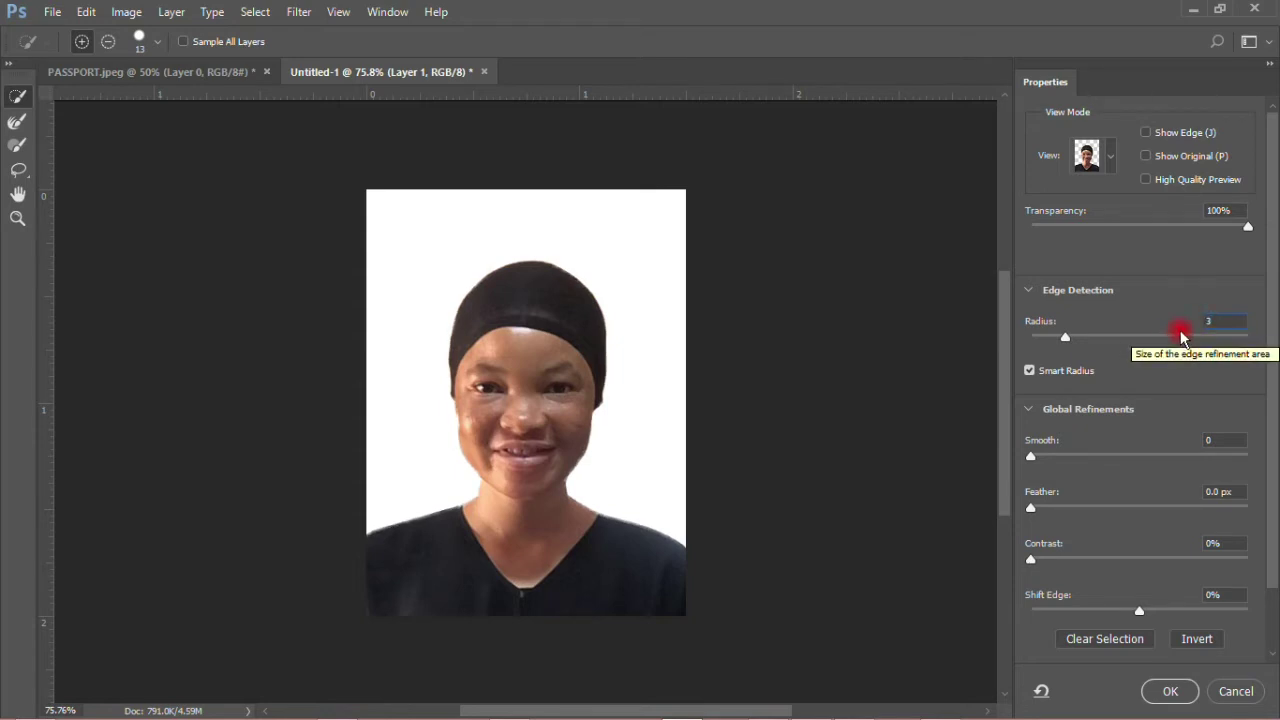
click(1163, 690)
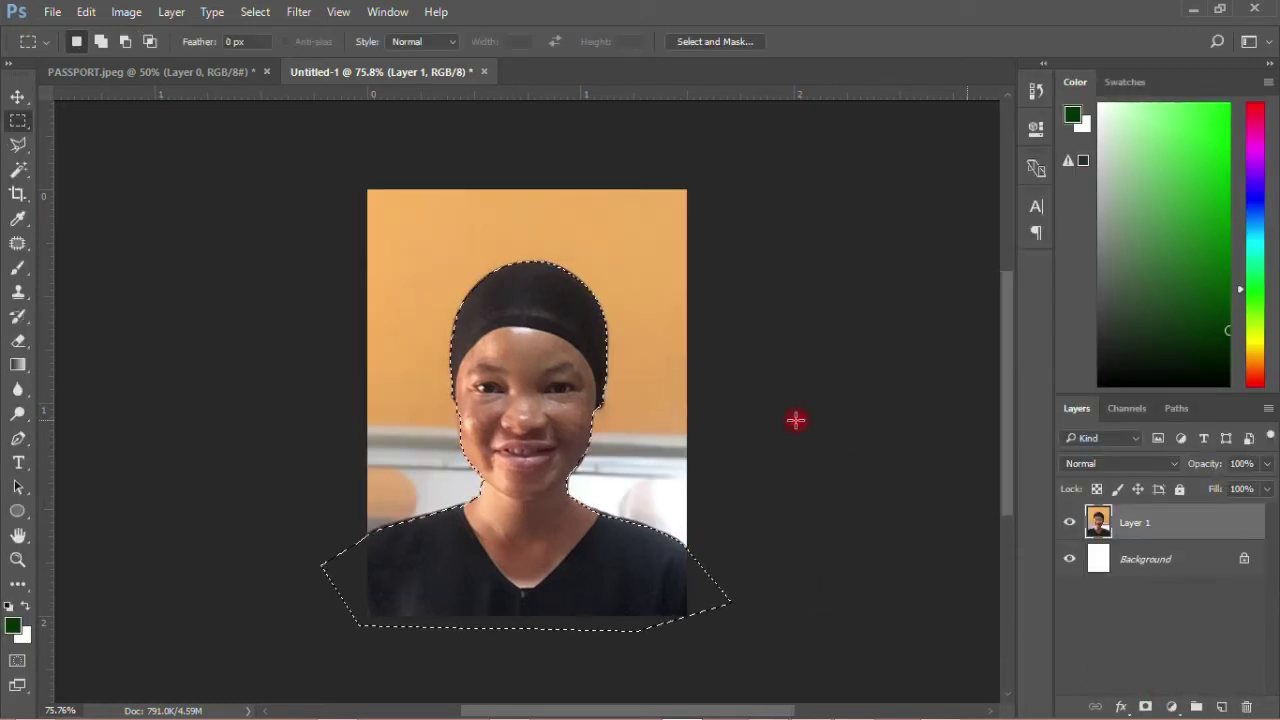
Add a layer mask to Layer 1 that hides everything around the woman
click(489, 385)
click(1144, 708)
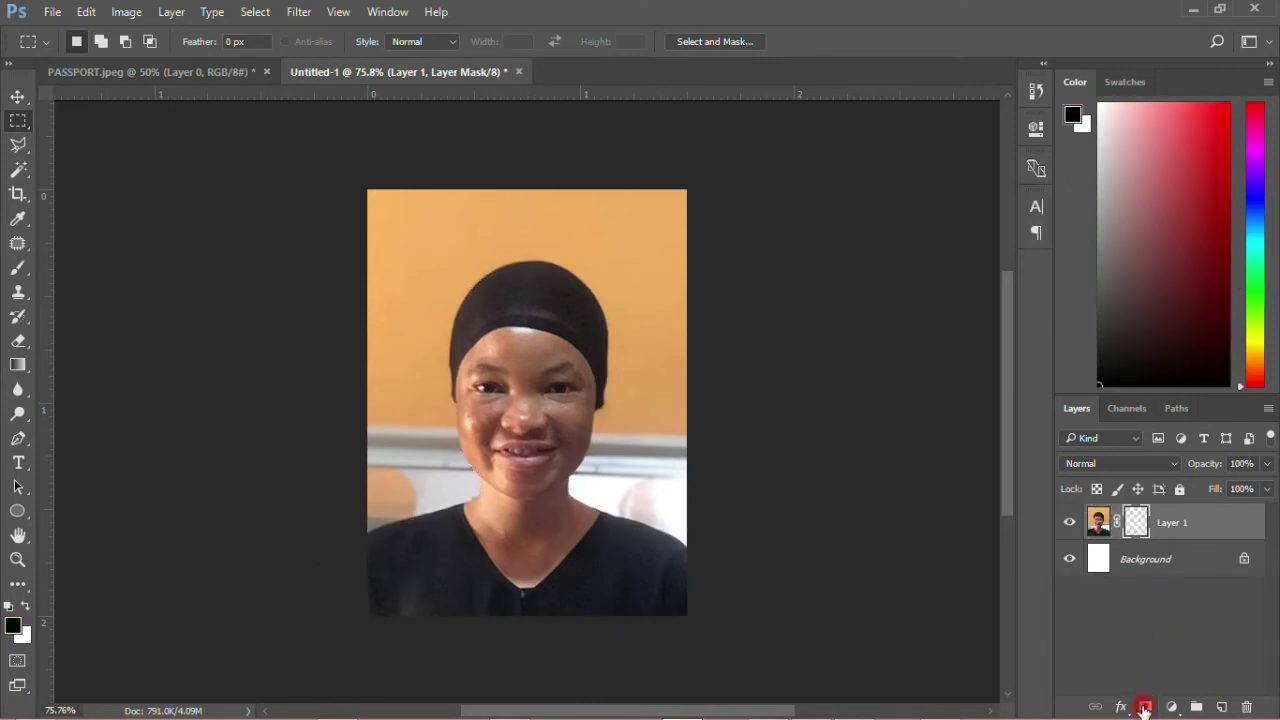
click(18, 97)
Add a Color Fill layer above the Background set to pure red ff0000
click(1162, 558)
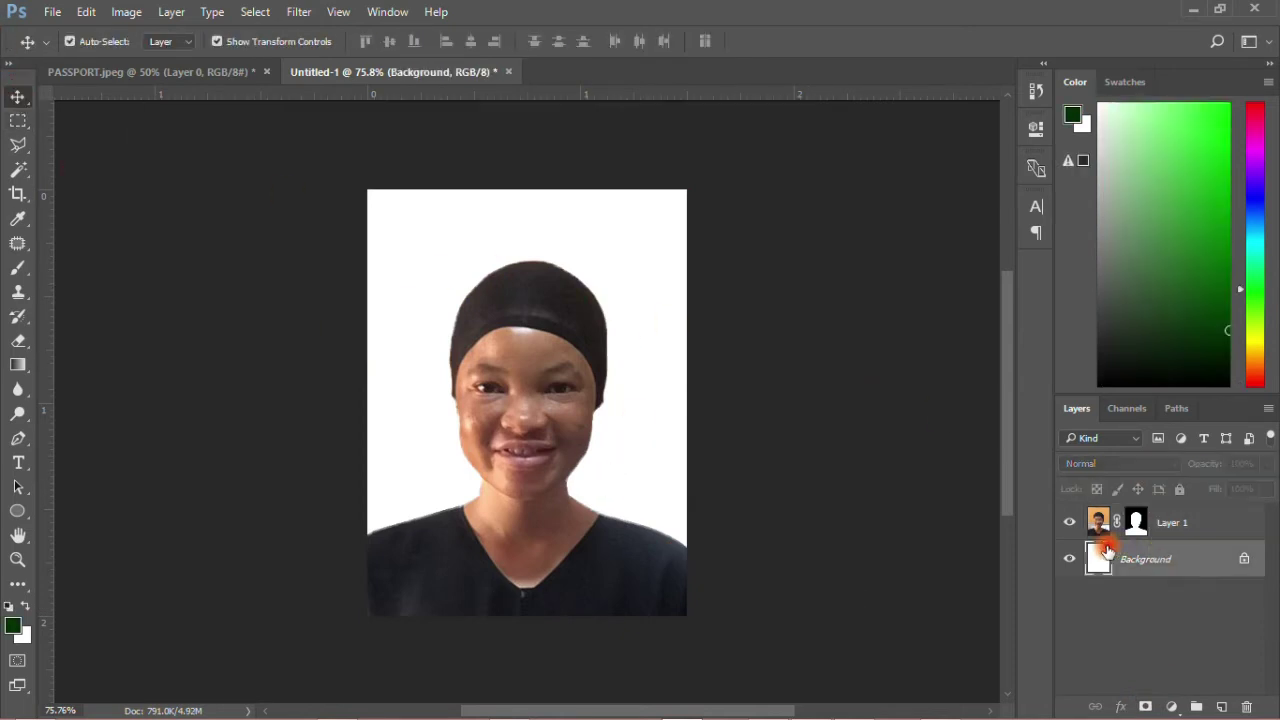
click(1172, 705)
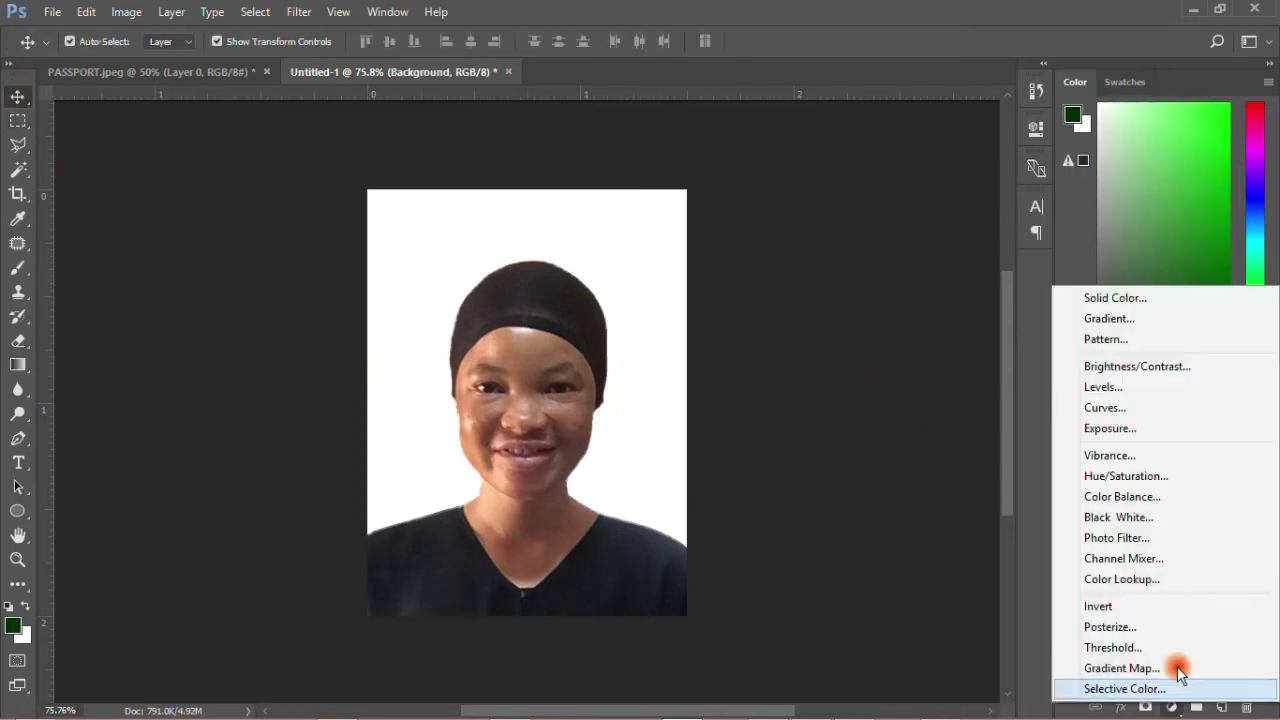
click(1120, 295)
text(ff0000)
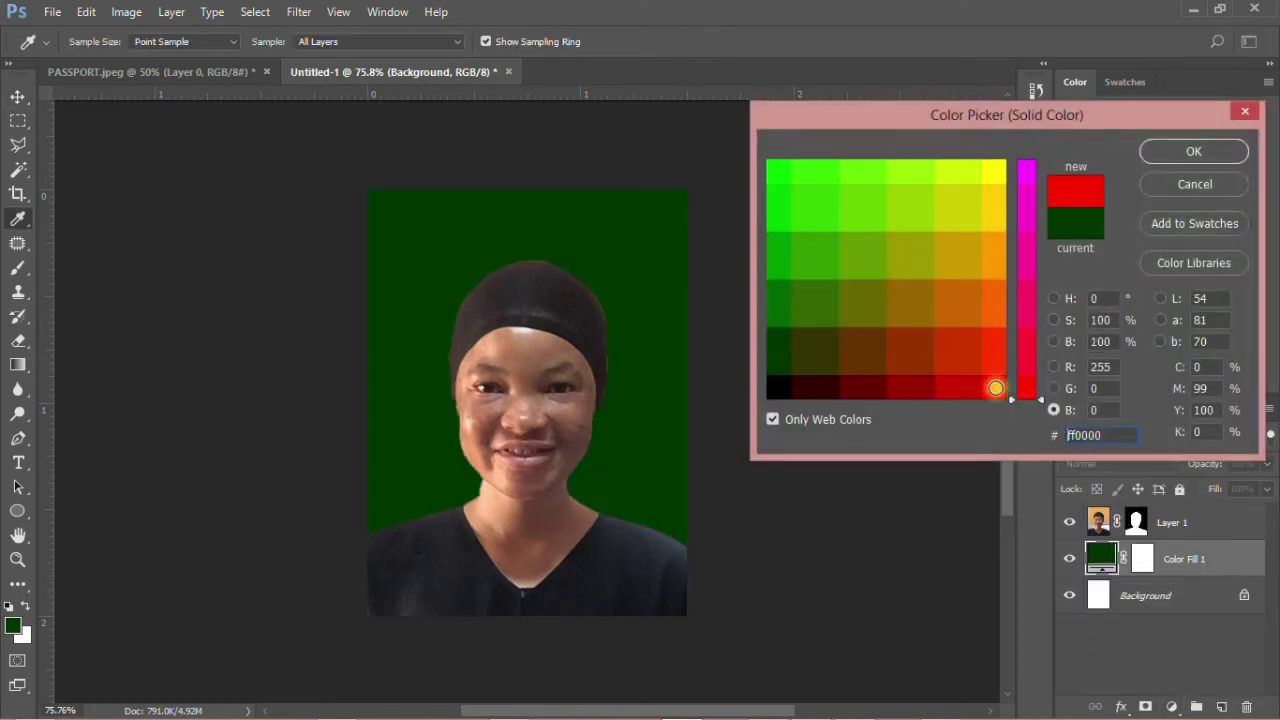
click(1026, 437)
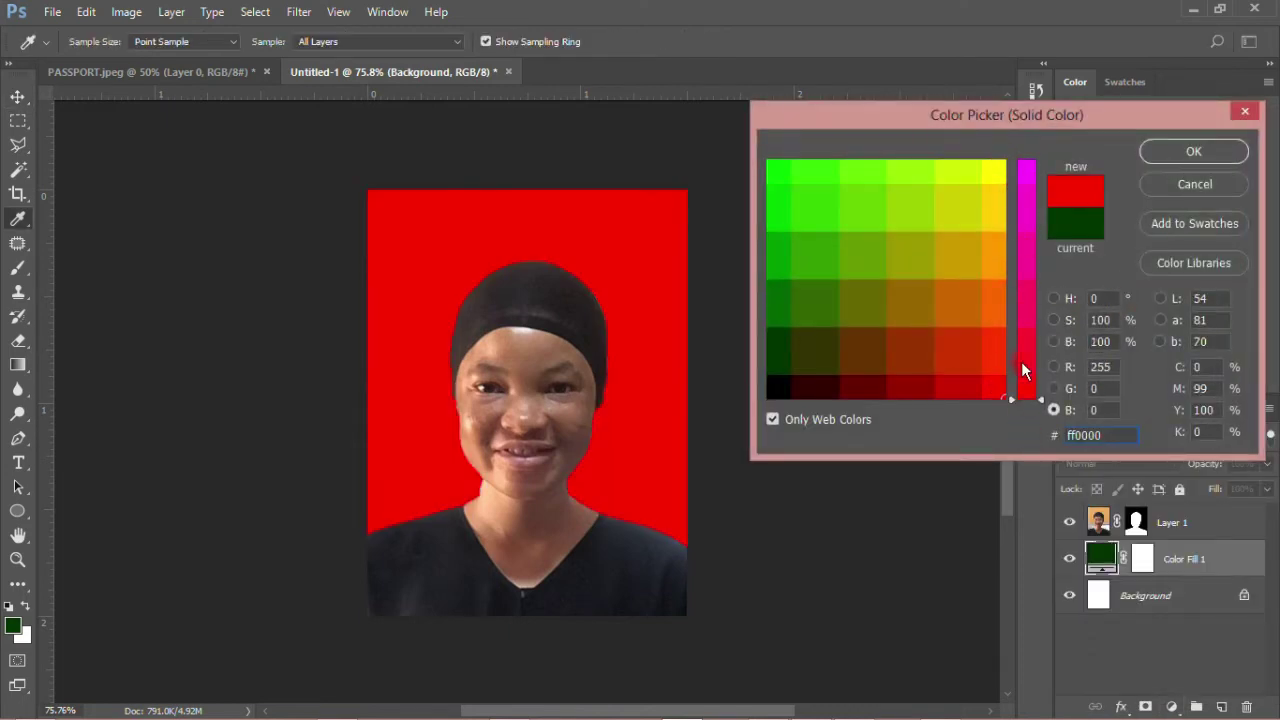
click(1150, 151)
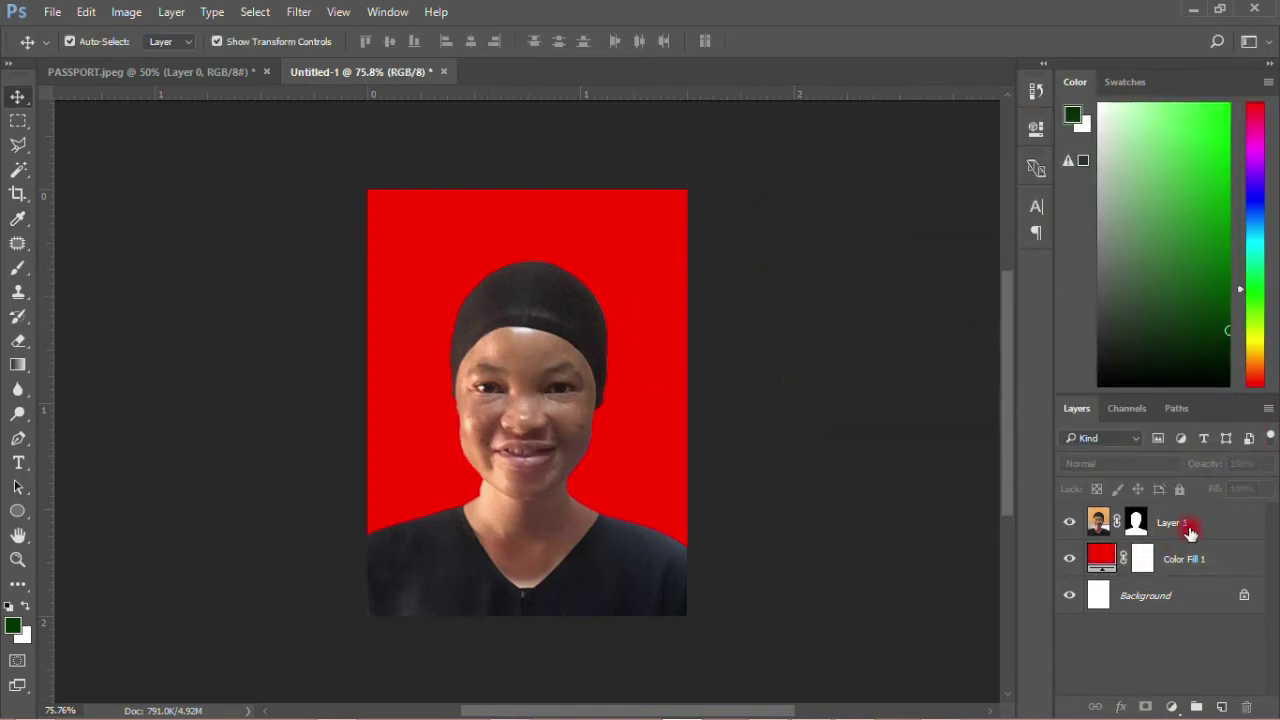
Convert Layer 1 to a smart object, rasterize it, and choose the Camera Raw Filter
click(1188, 523)
right_click(1189, 524)
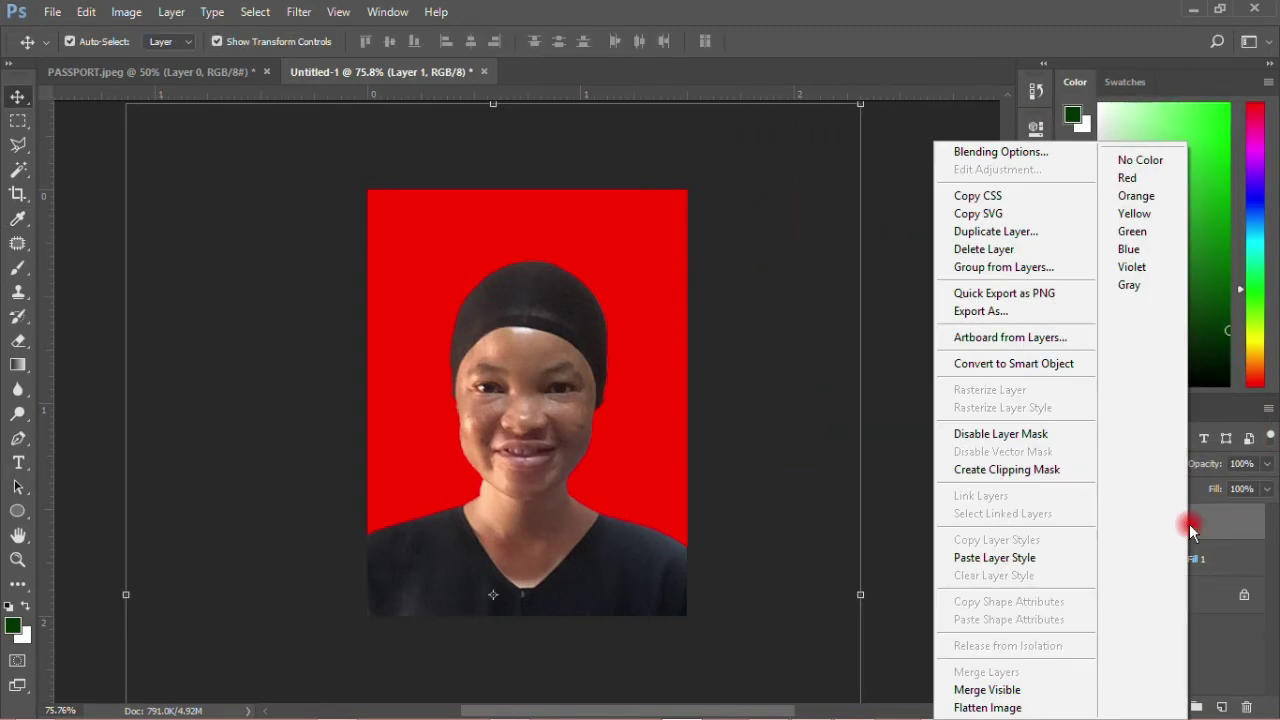
click(1008, 370)
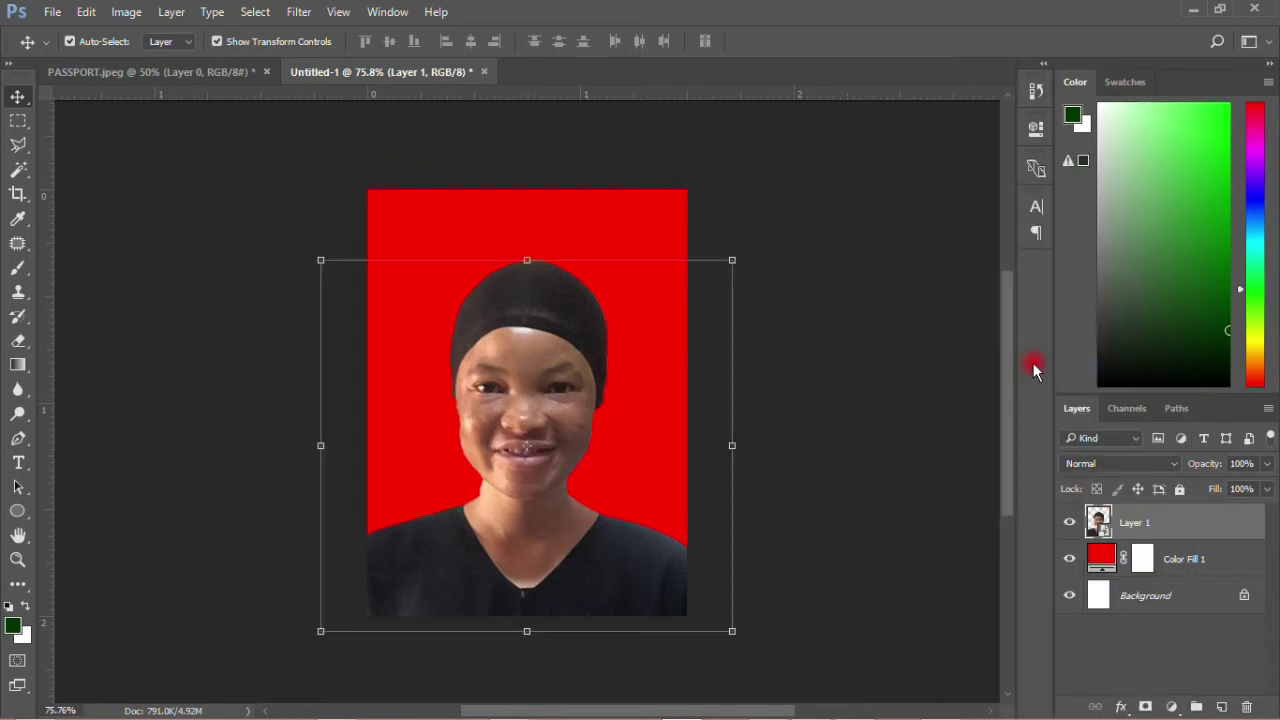
right_click(1145, 521)
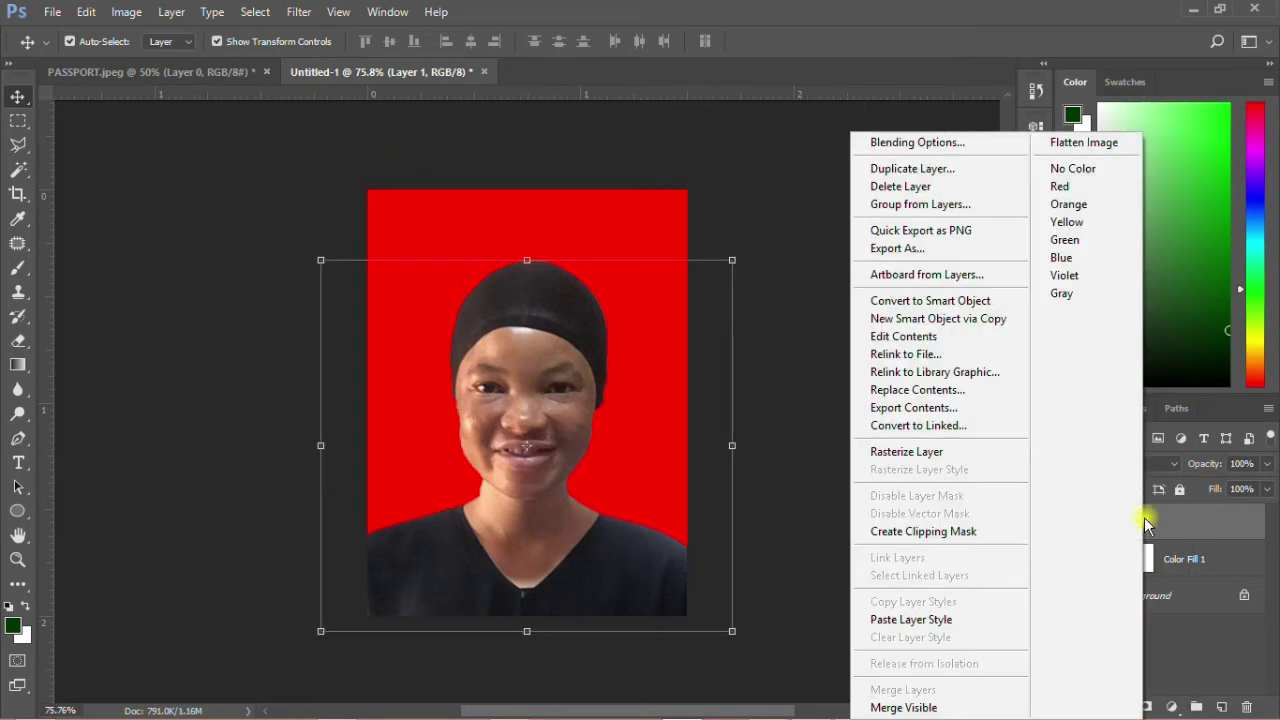
click(937, 455)
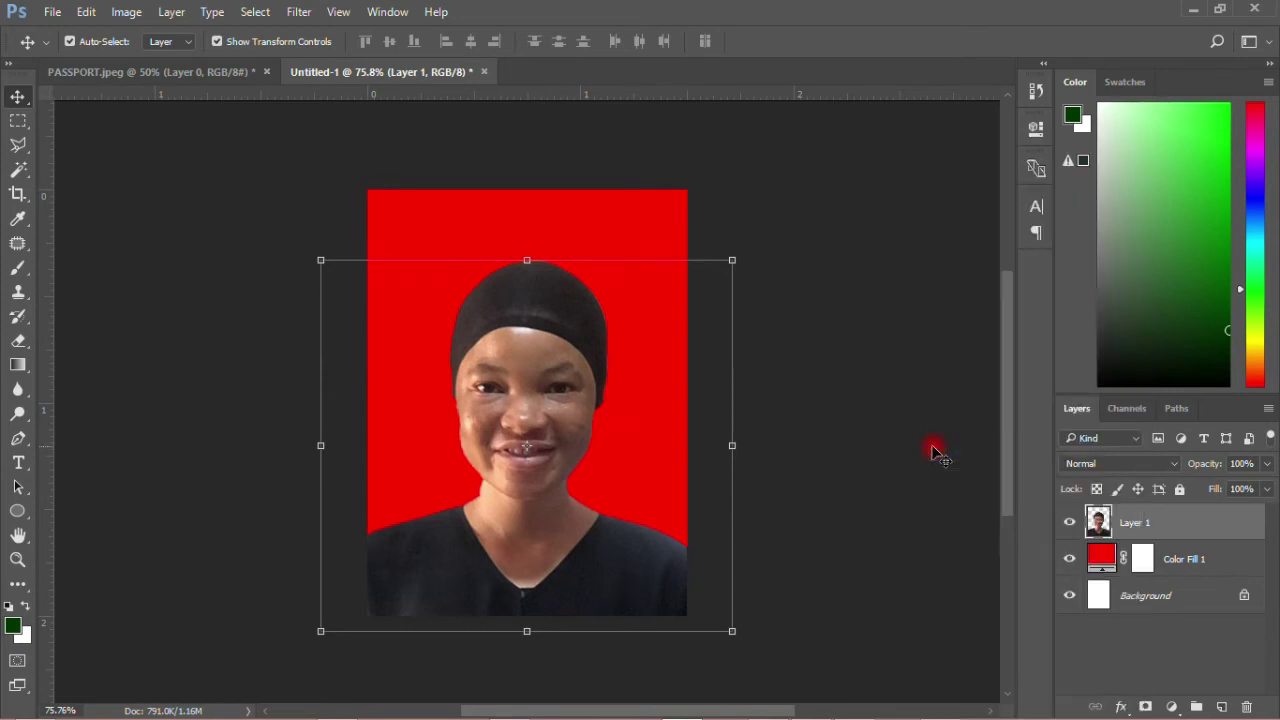
click(299, 12)
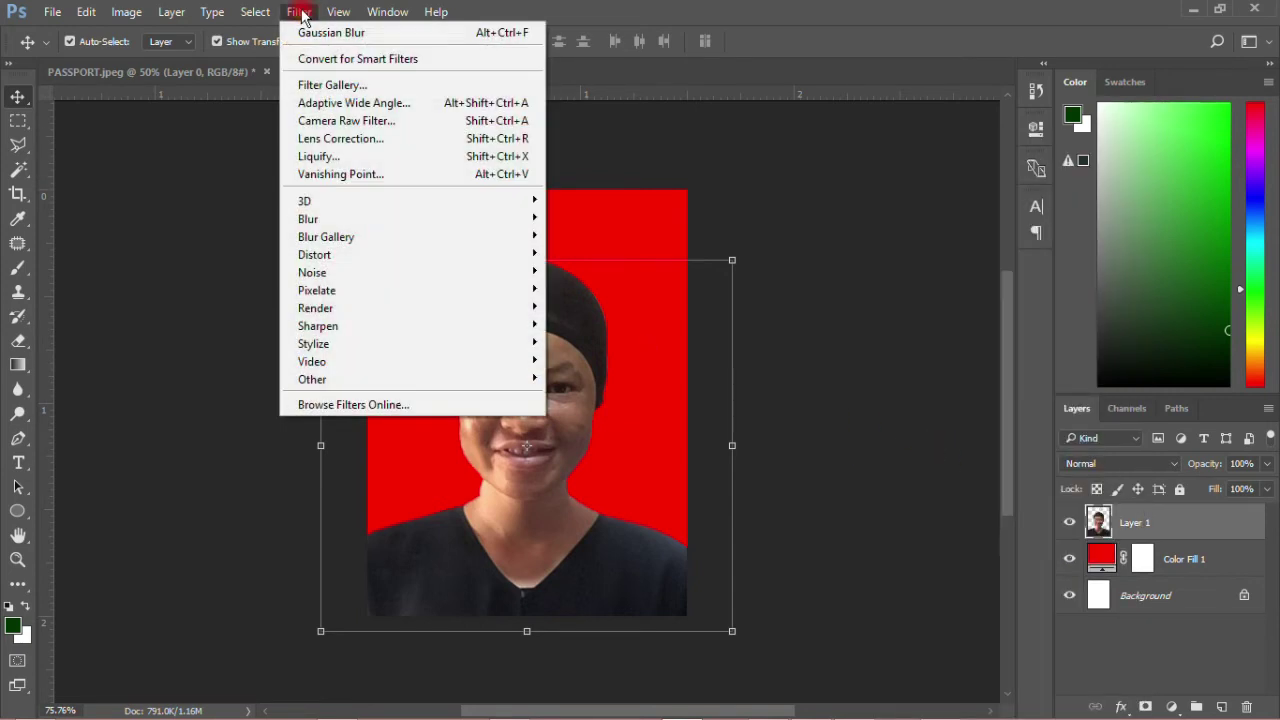
click(346, 121)
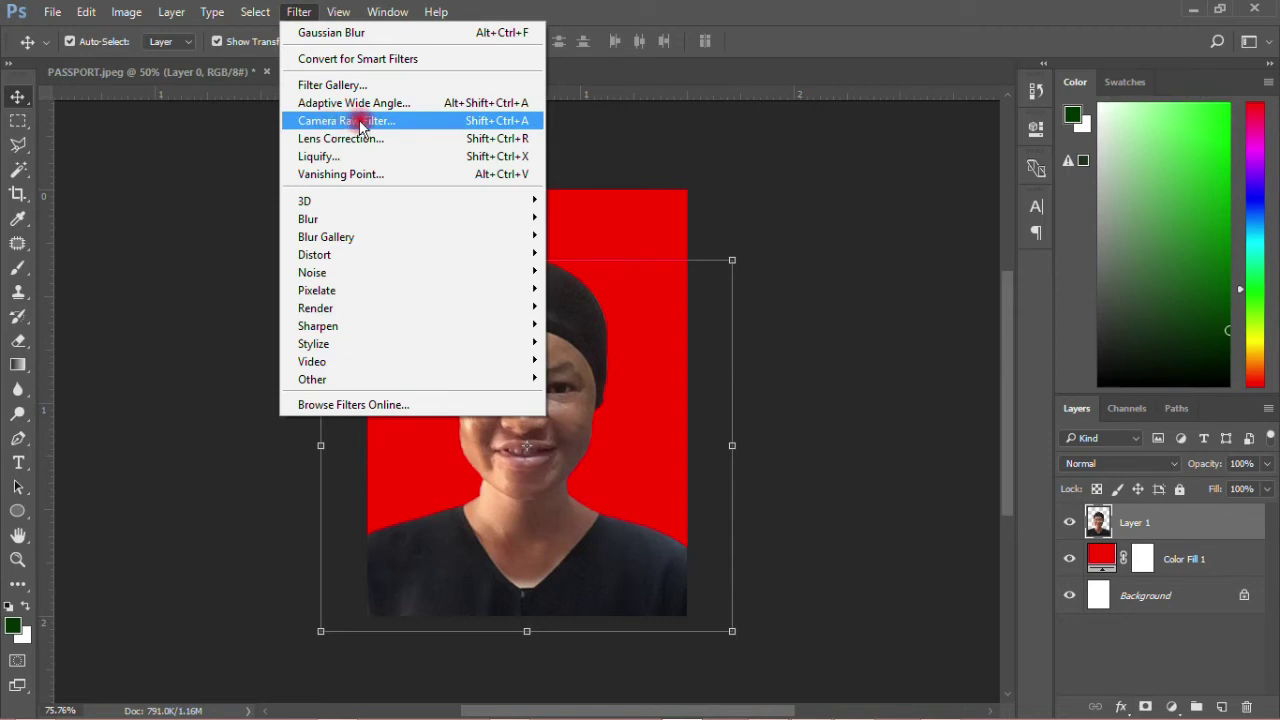
In Camera Raw set Blacks −42, Highlights +25 and Shadows −13
click(355, 121)
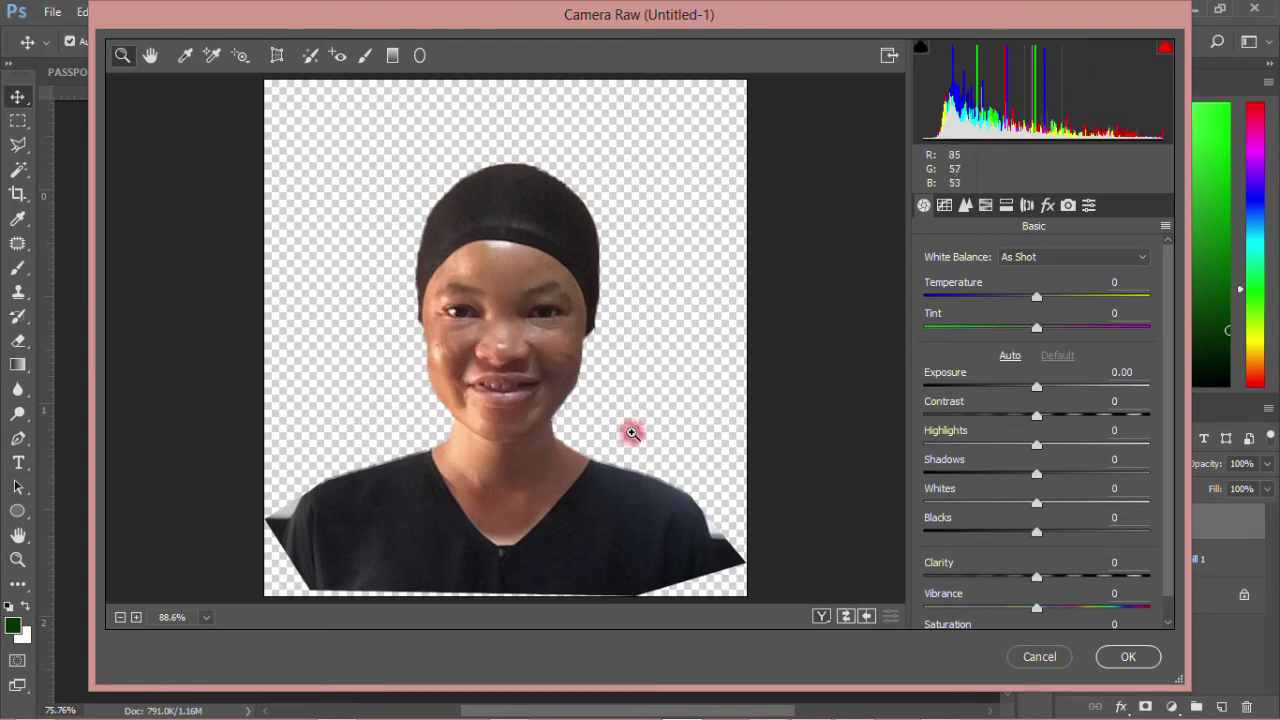
click(990, 537)
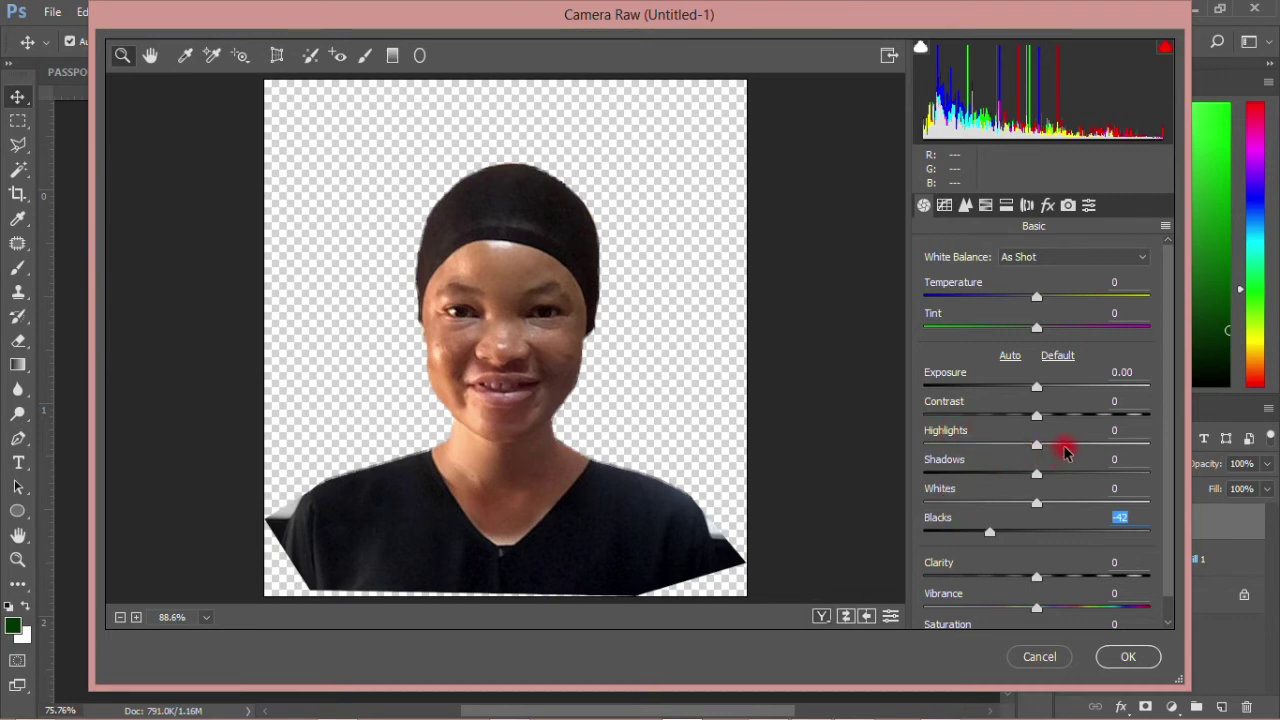
click(1065, 445)
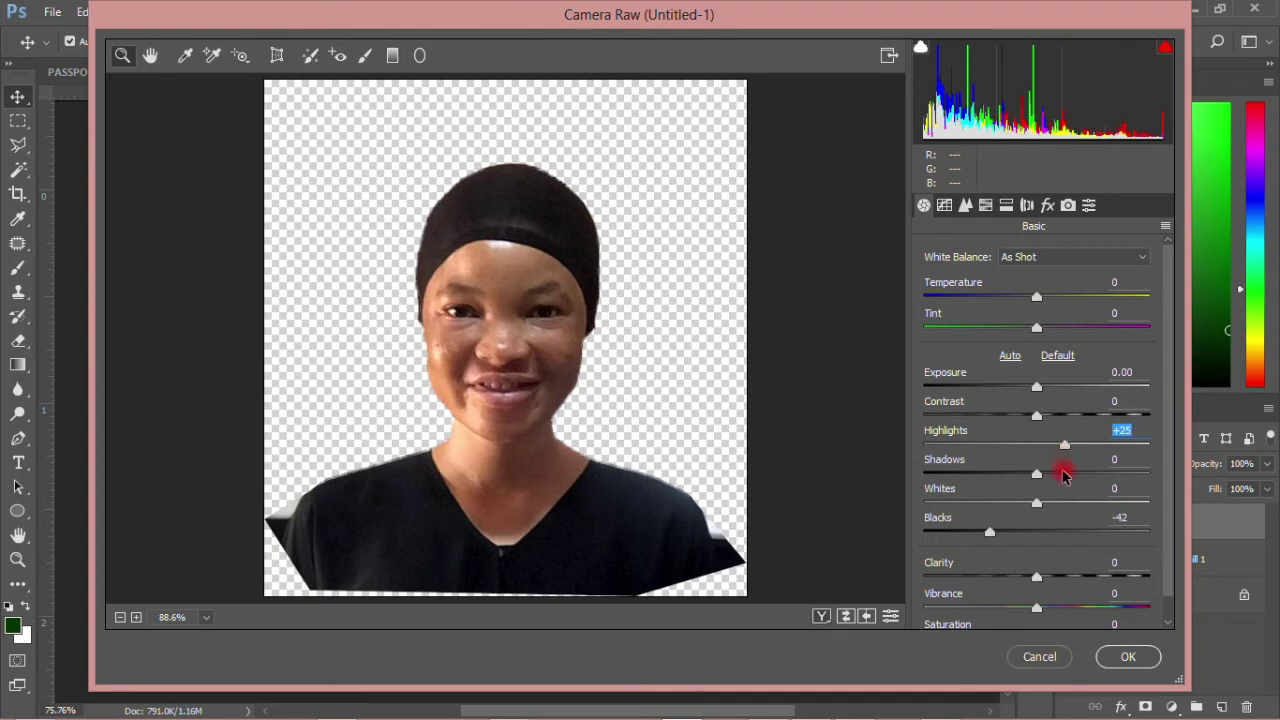
click(1072, 474)
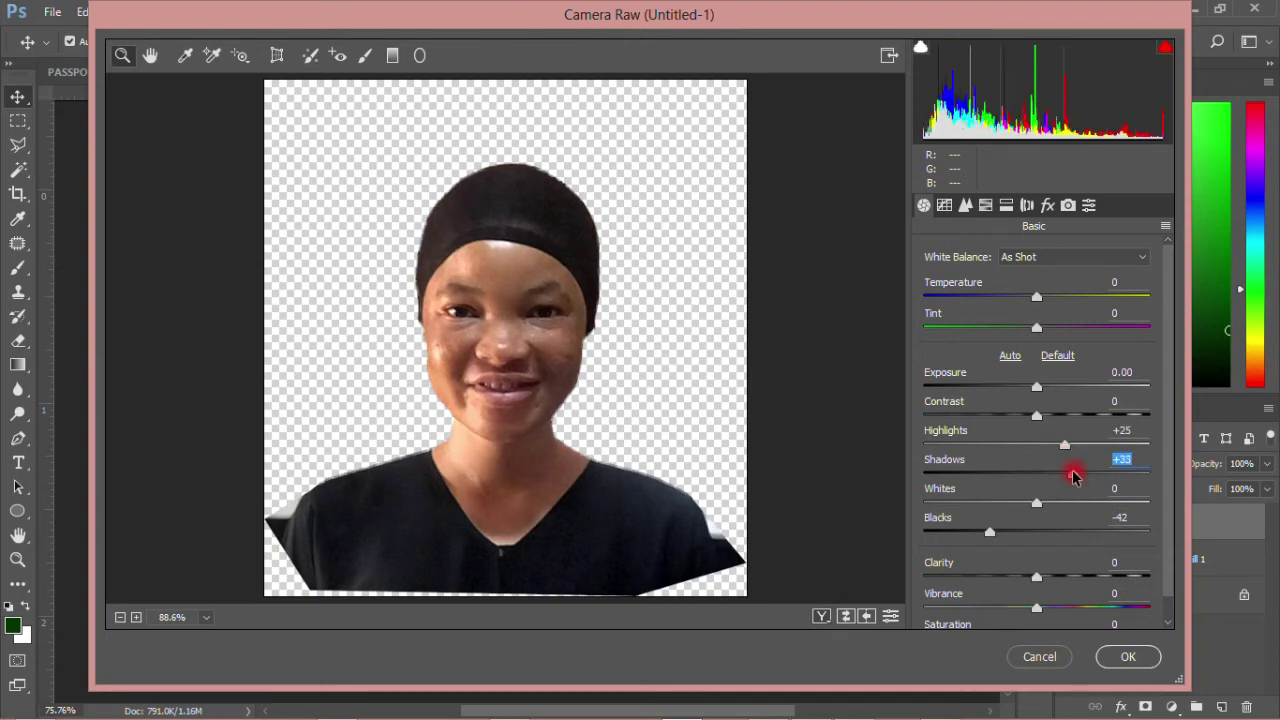
click(1022, 474)
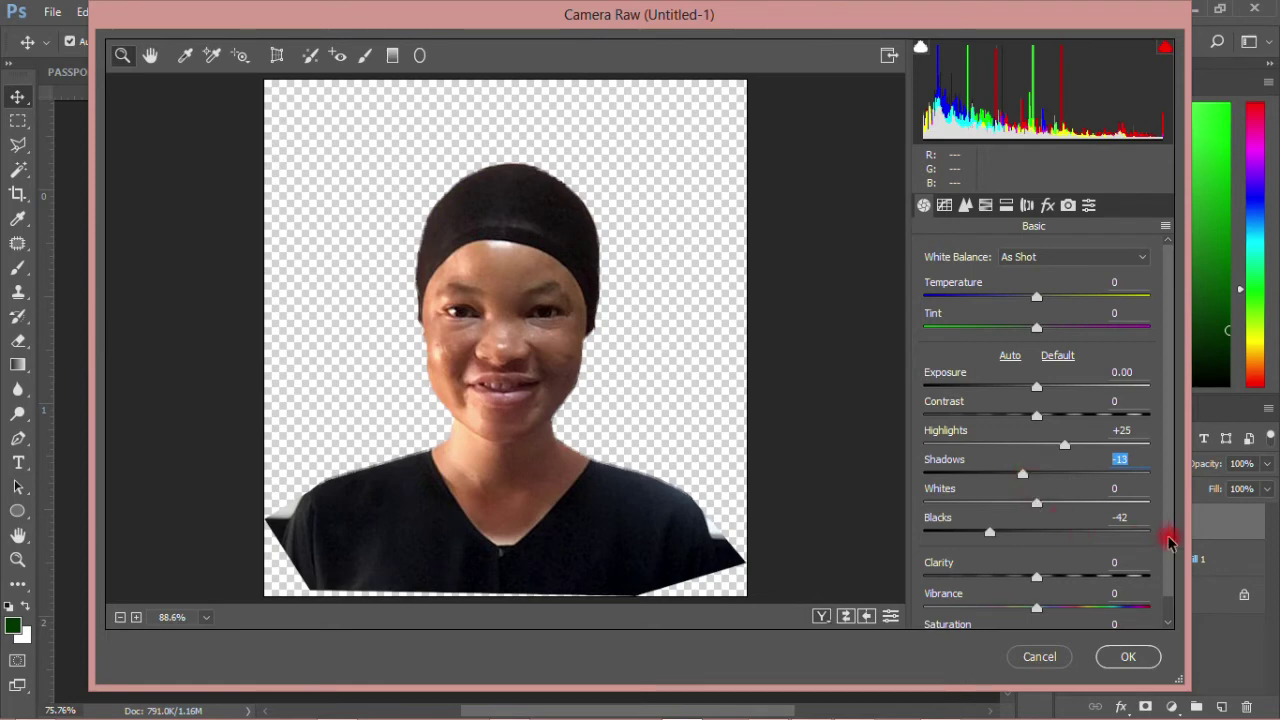
Set Saturation and Vibrance to +10 and apply the Camera Raw adjustments
scroll(1166, 560, down, 1)
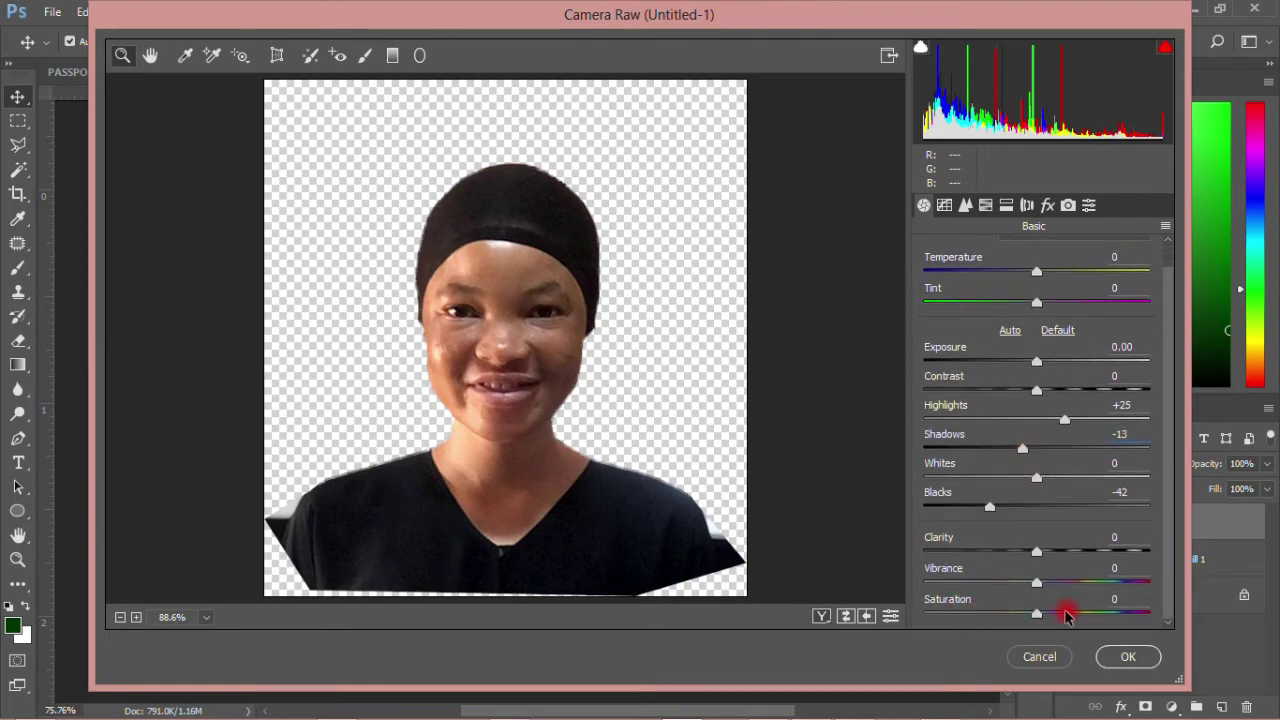
click(1119, 598)
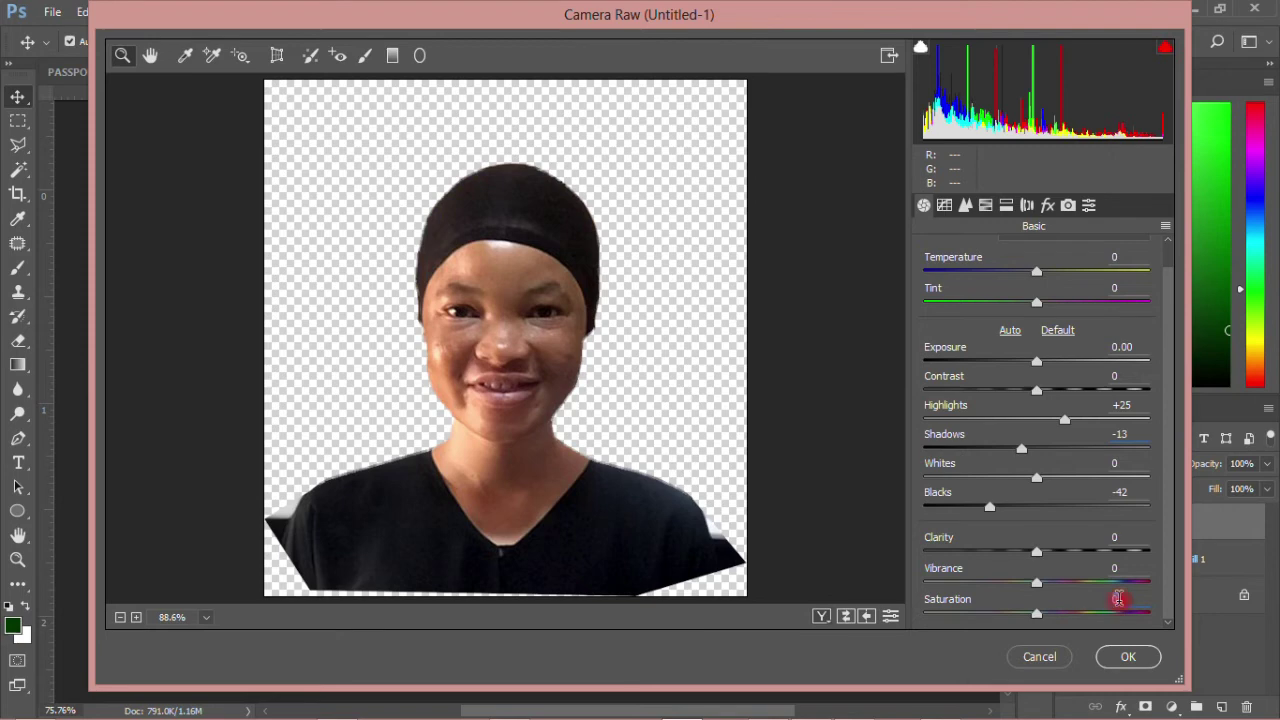
text(10)
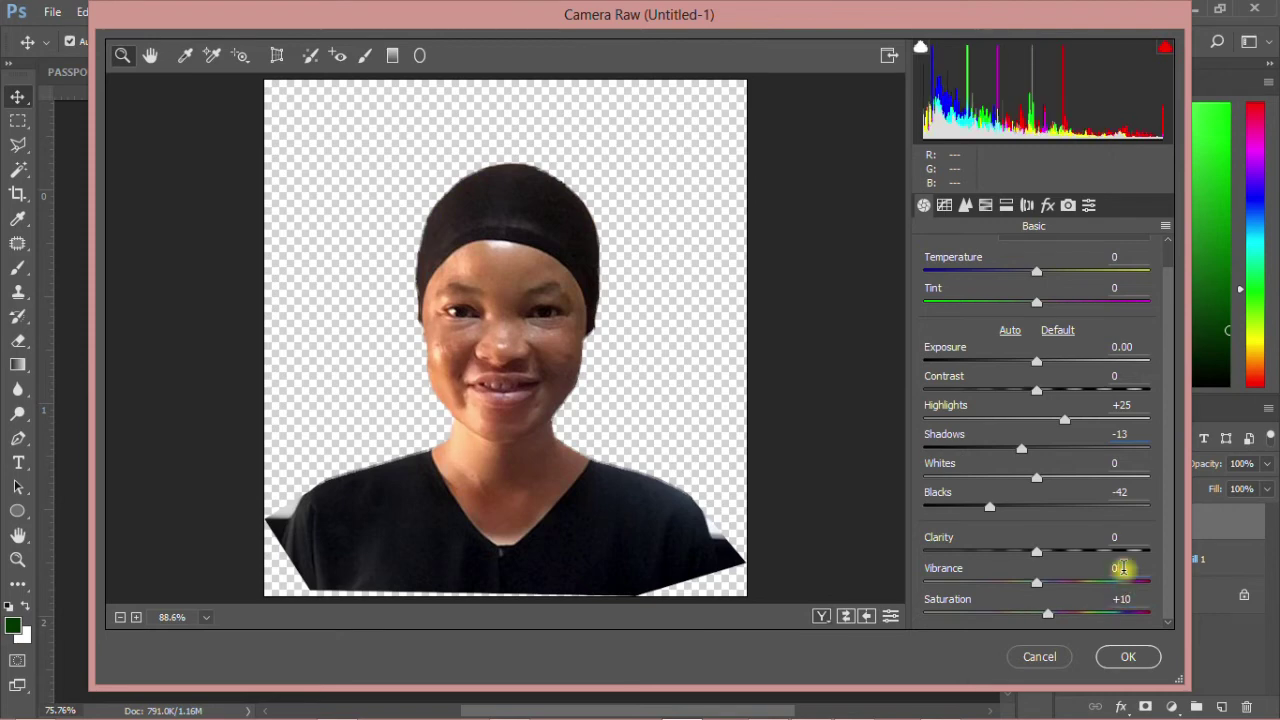
click(1123, 568)
text(10)
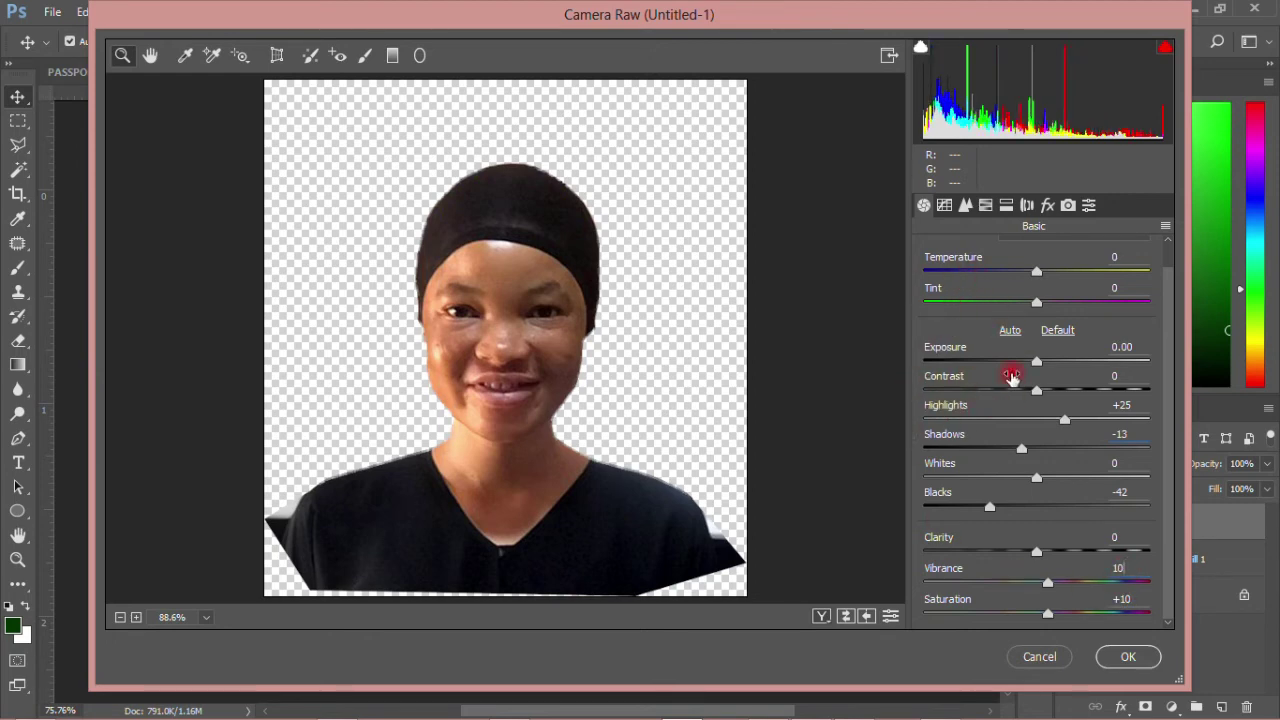
click(1136, 664)
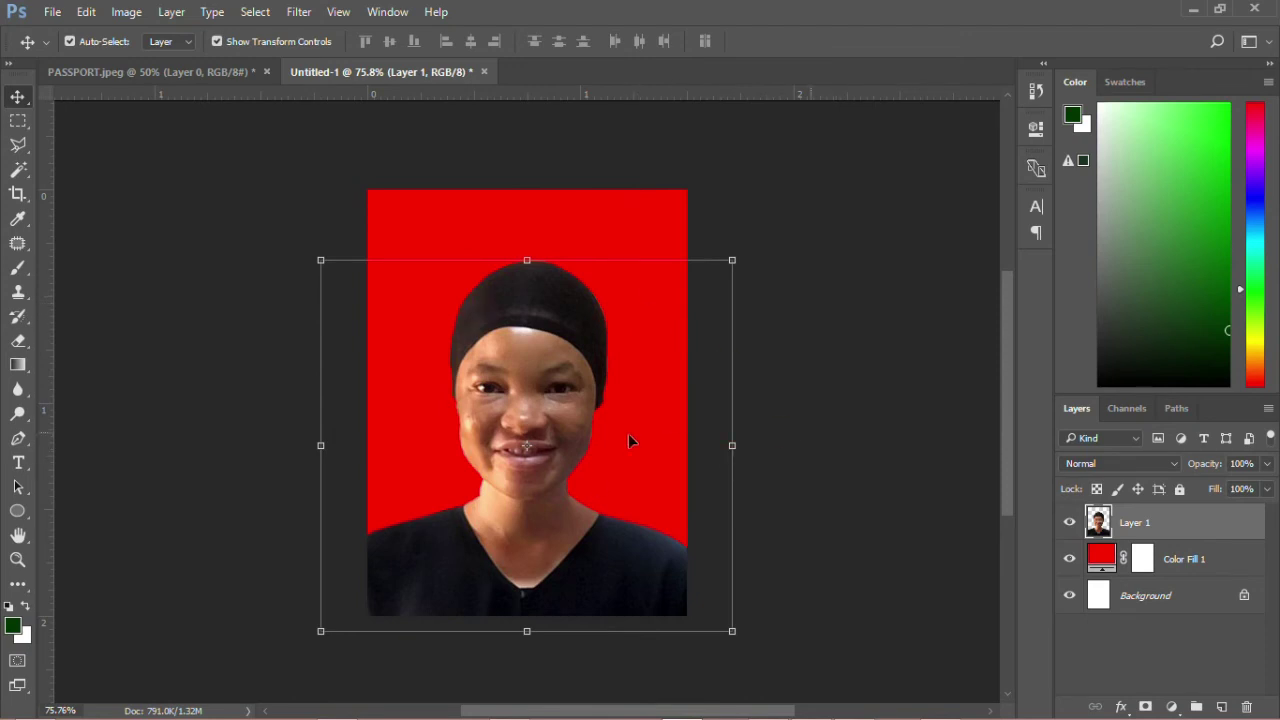
scroll(514, 338, up, 3)
scroll(514, 338, down, 2)
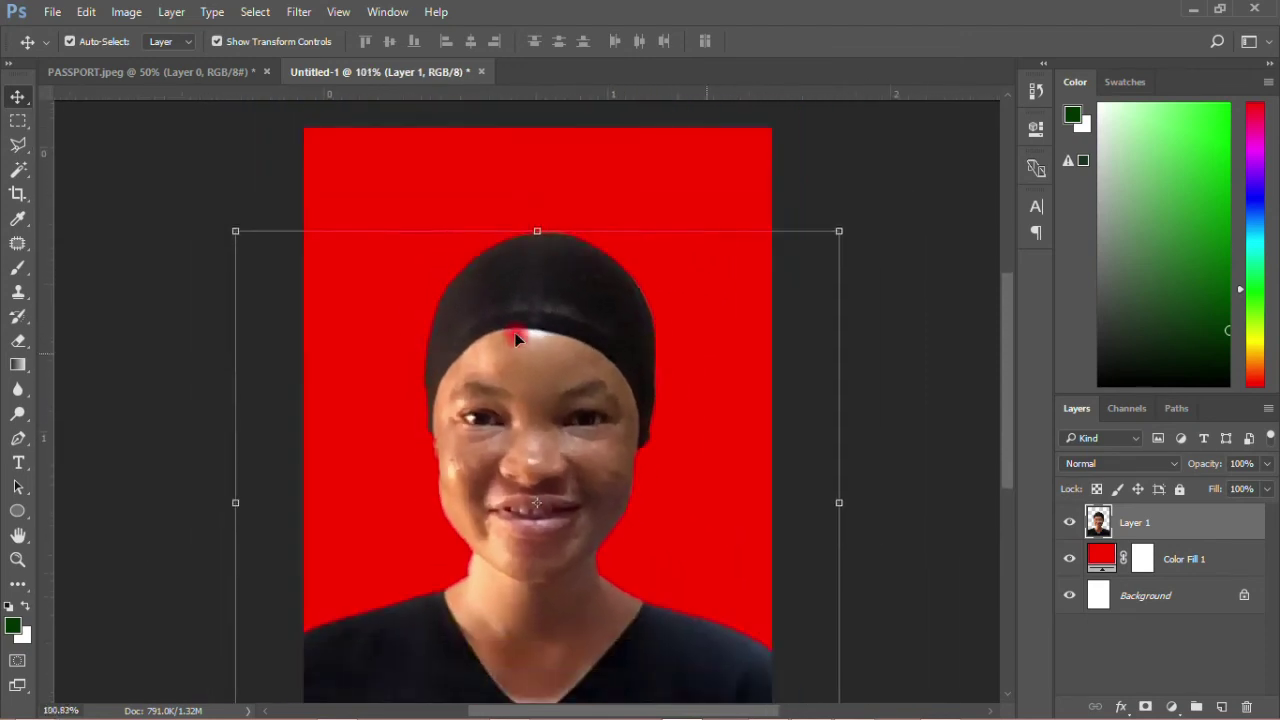
scroll(567, 358, down, 3)
click(876, 398)
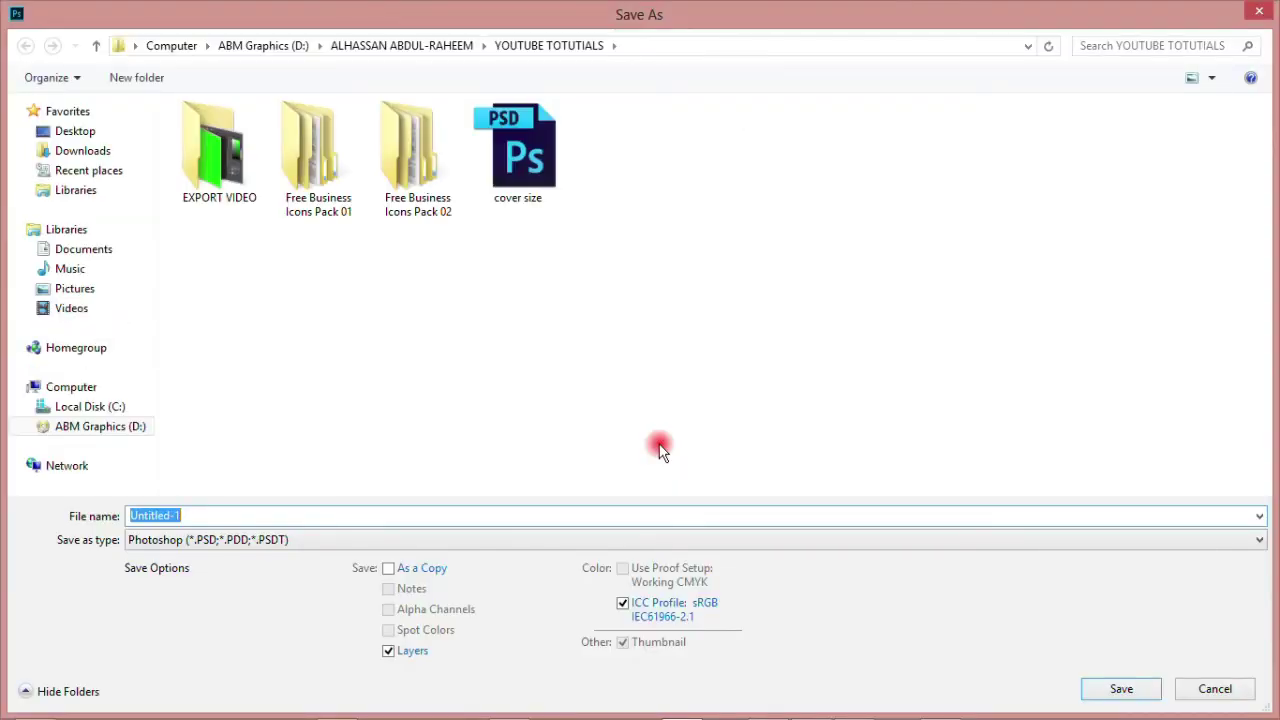
Save the photo as a Photoshop file named Passport
text(Passport)
key(Return)
key(Return)
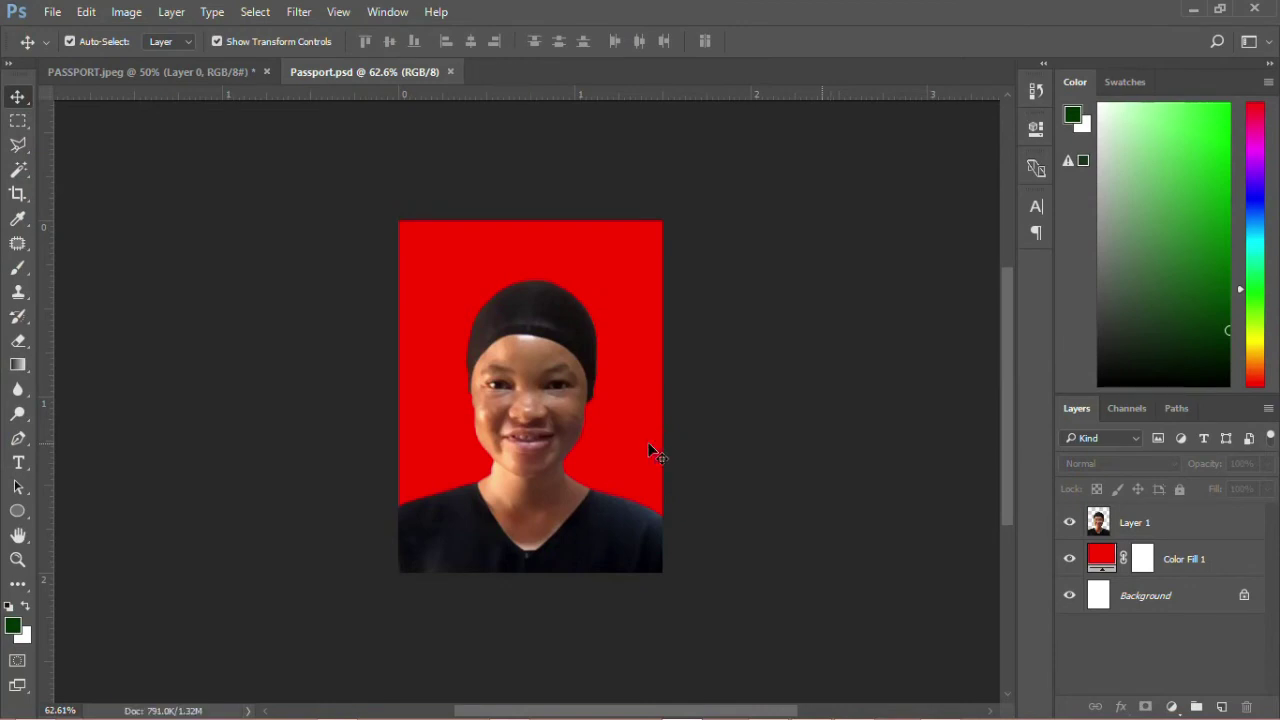
Stamp the photo layer and red backdrop into a new merged Layer 2
scroll(588, 388, up, 2)
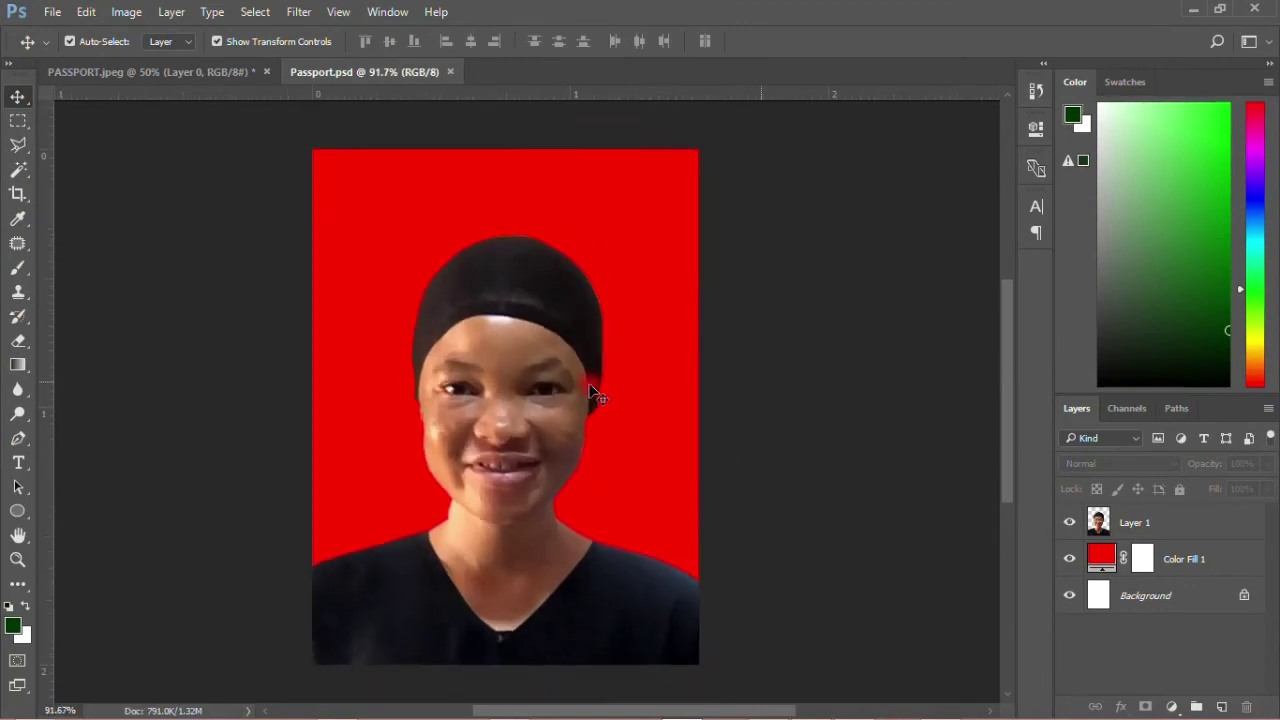
scroll(590, 390, down, 2)
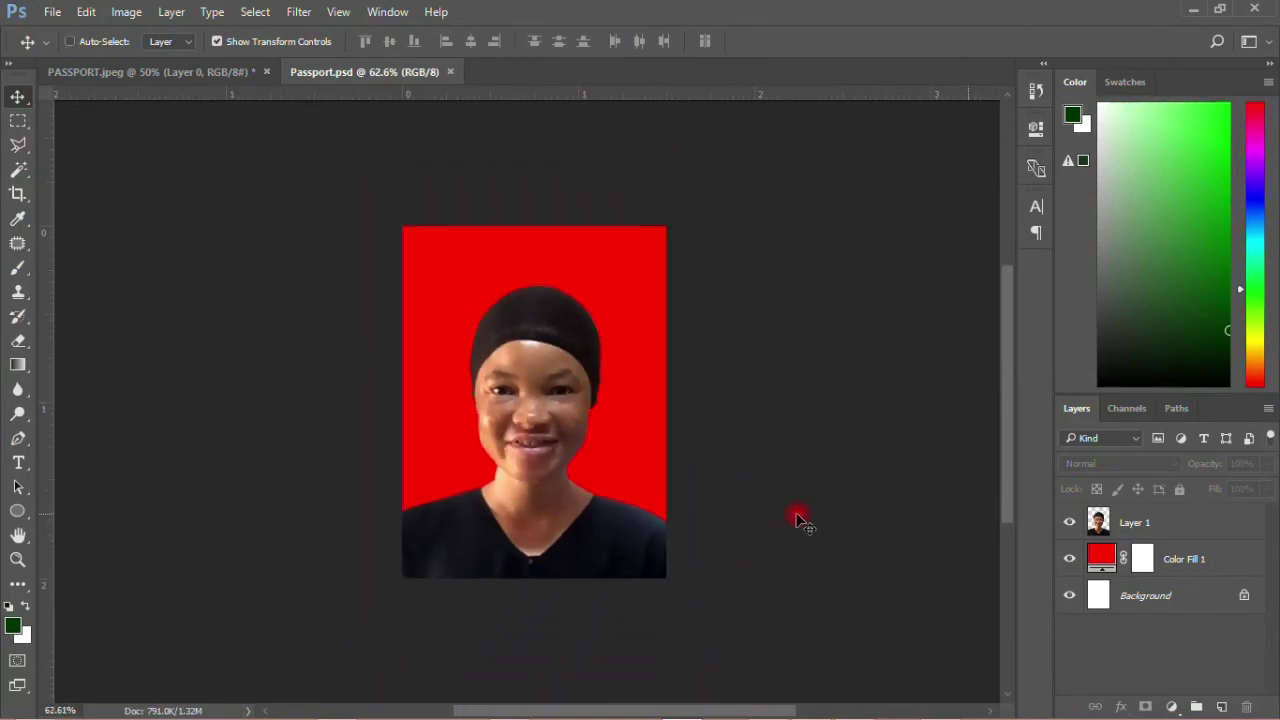
click(1128, 524)
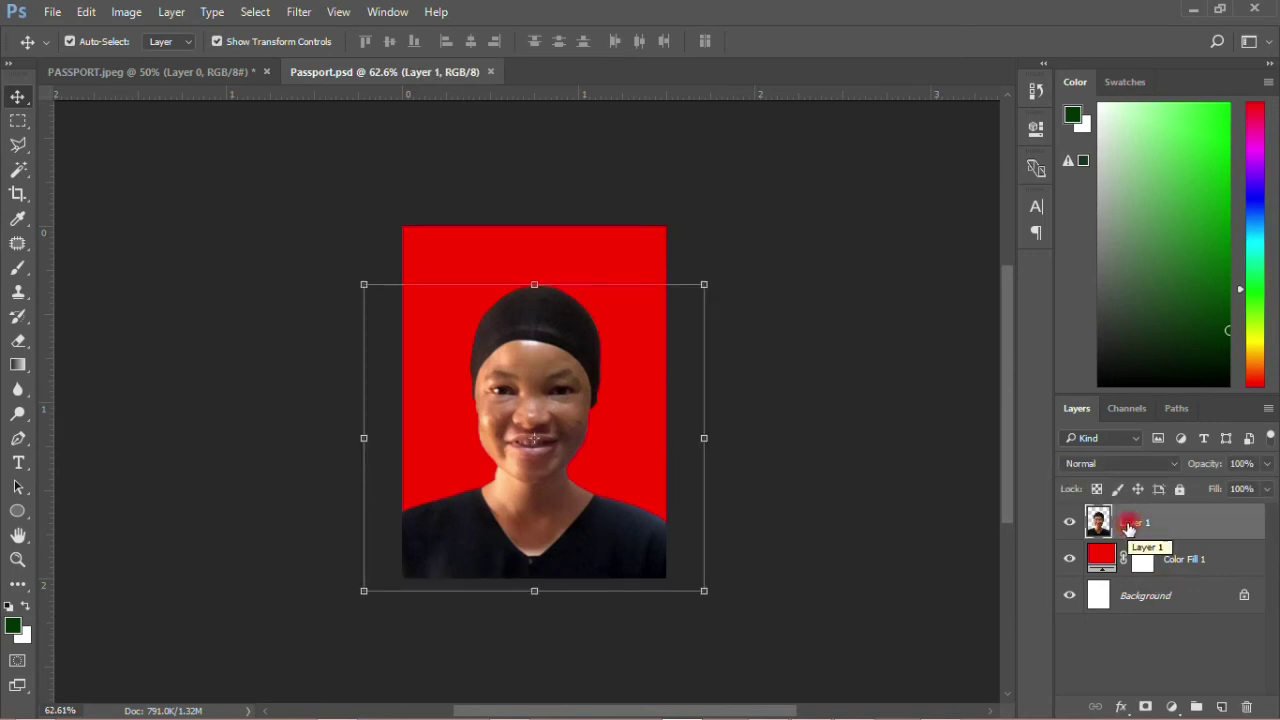
key(ctrl)
key(ctrl+alt+shift+e)
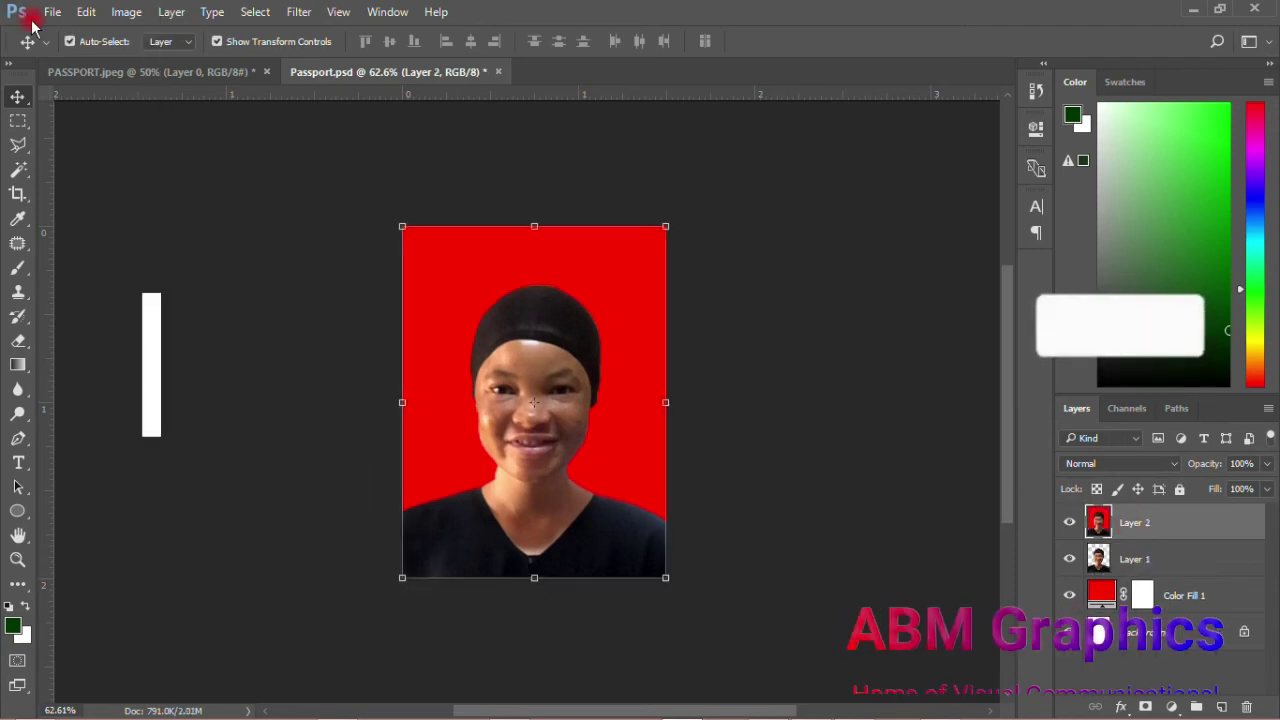
click(50, 12)
Create a new International Paper A4 document and drag the merged portrait onto it
click(30, 34)
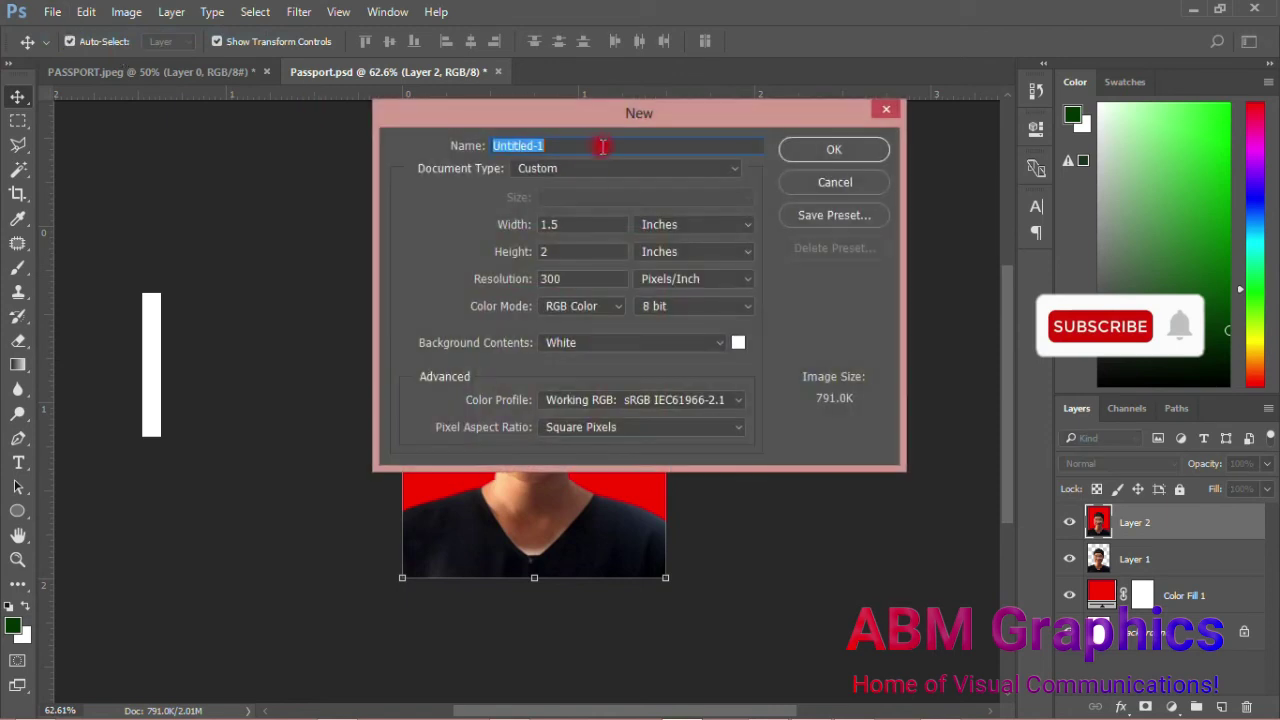
click(588, 168)
click(586, 246)
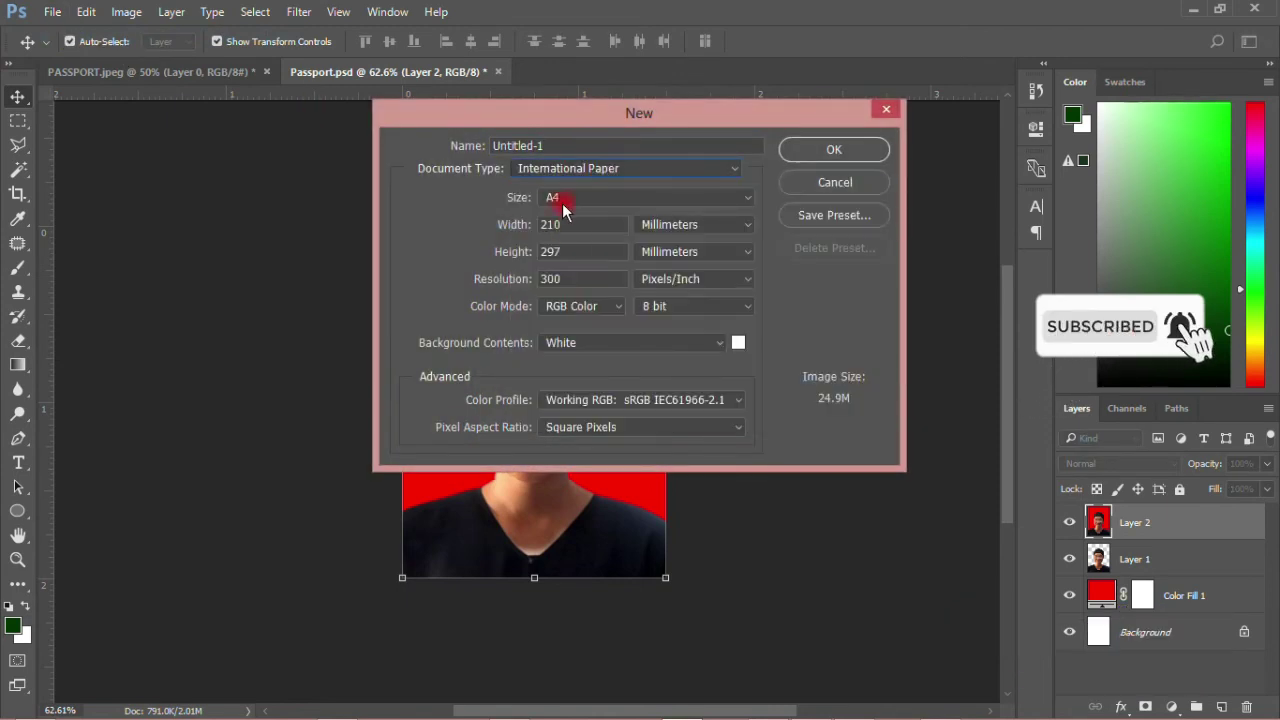
click(815, 150)
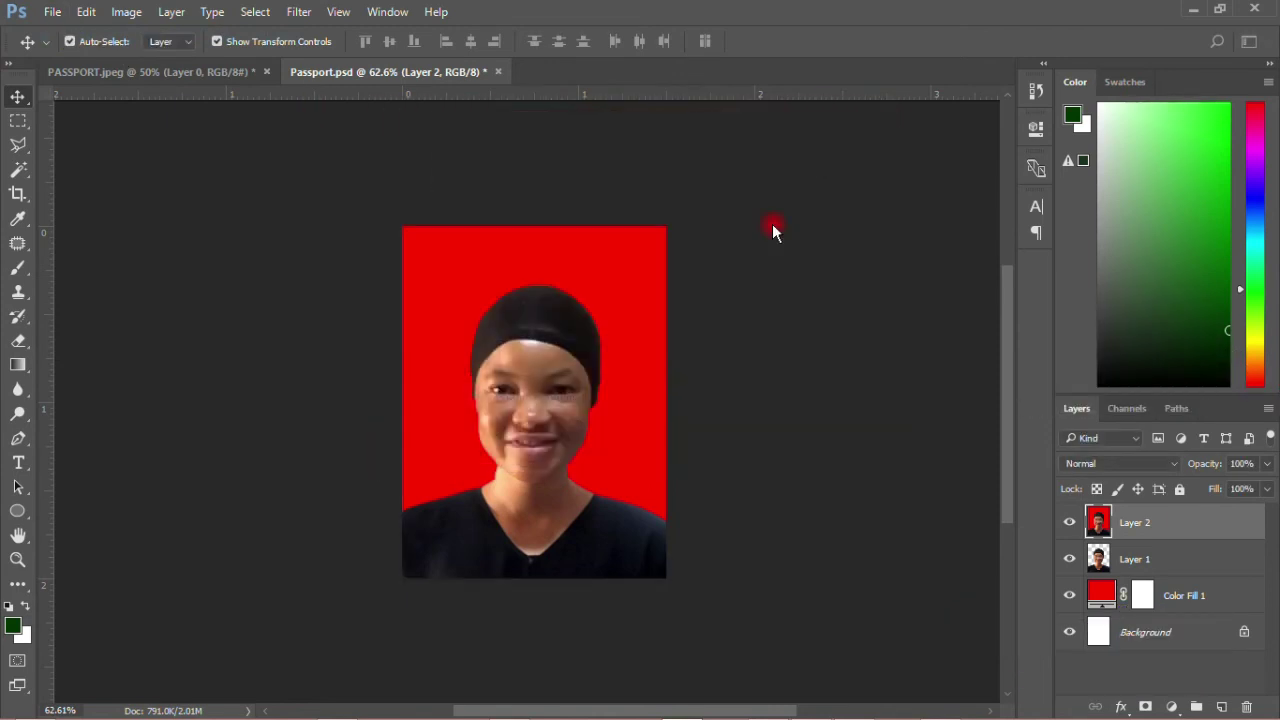
click(390, 74)
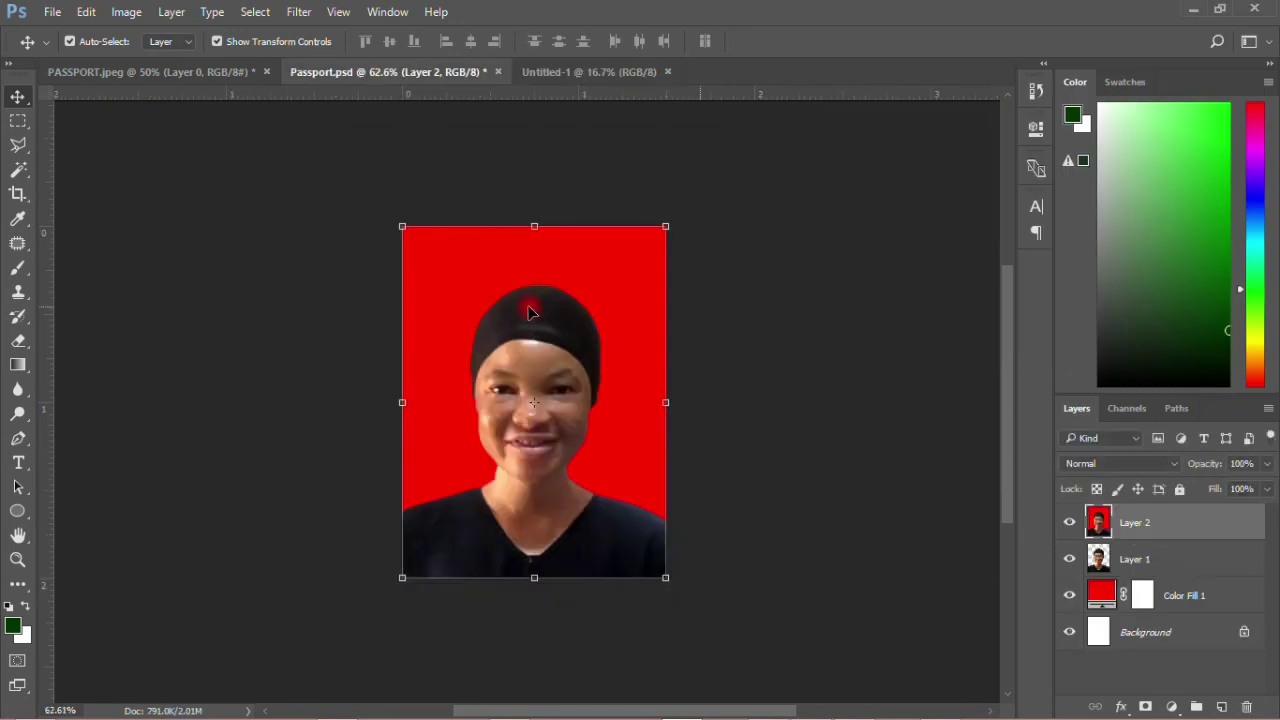
drag(530, 312, 468, 266)
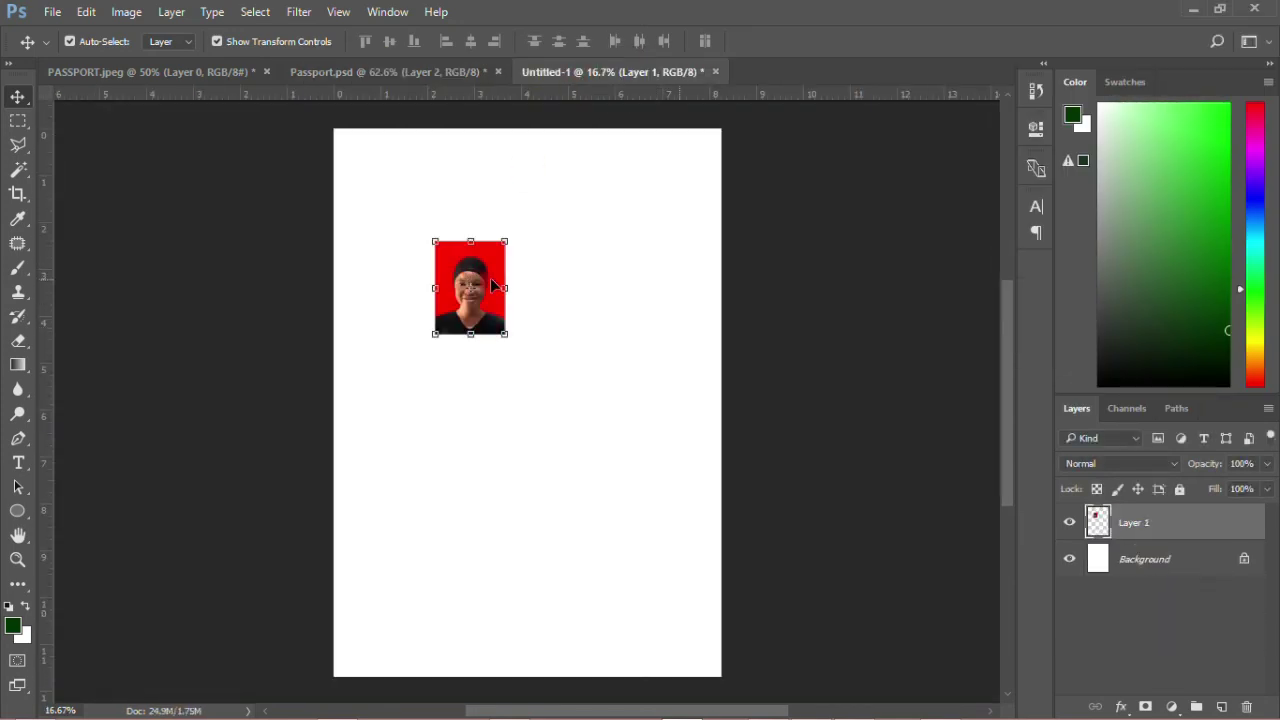
Resize the pasted portrait to 1.5 in wide by 2 in high
key(ctrl)
key(ctrl+t)
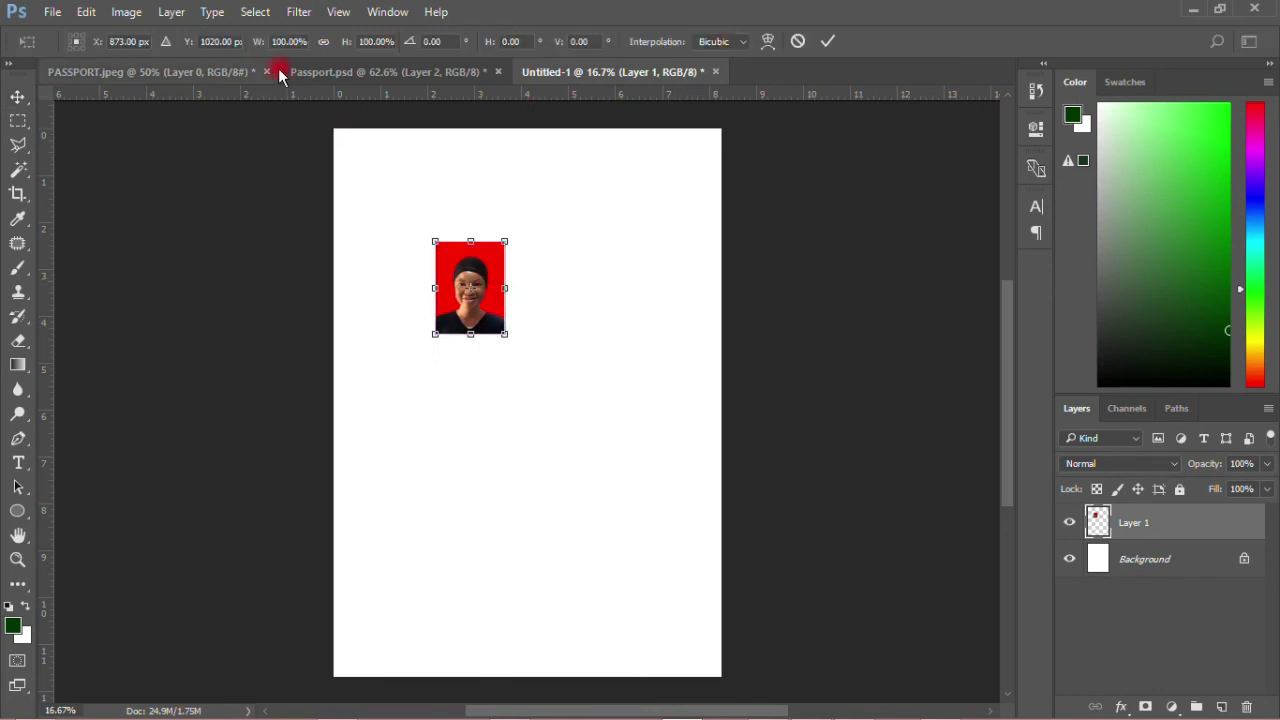
double_click(276, 43)
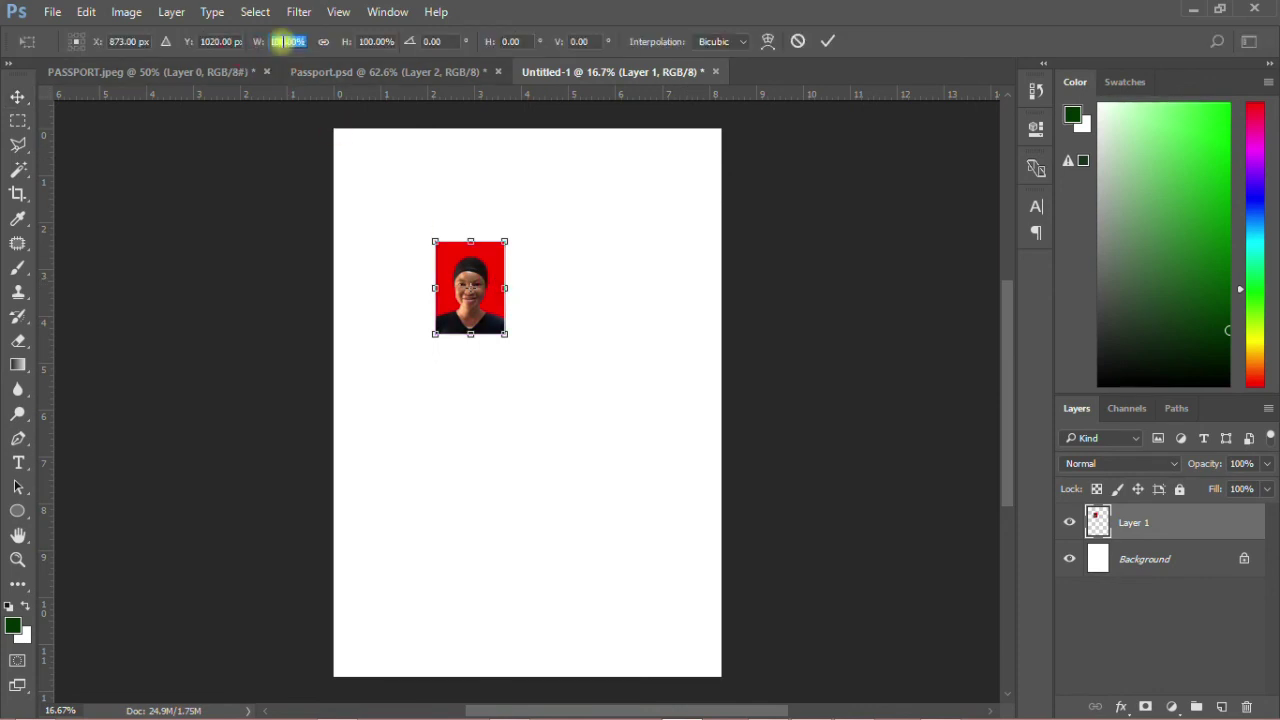
text(1)
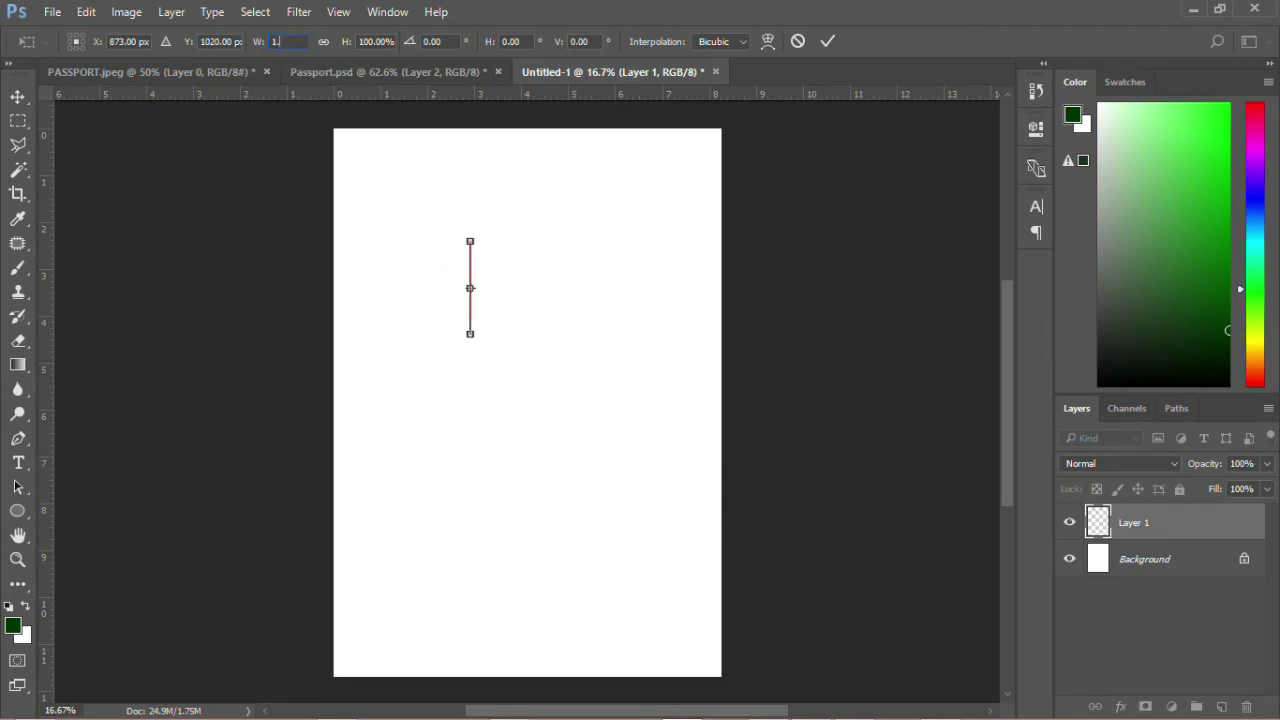
text(.5in)
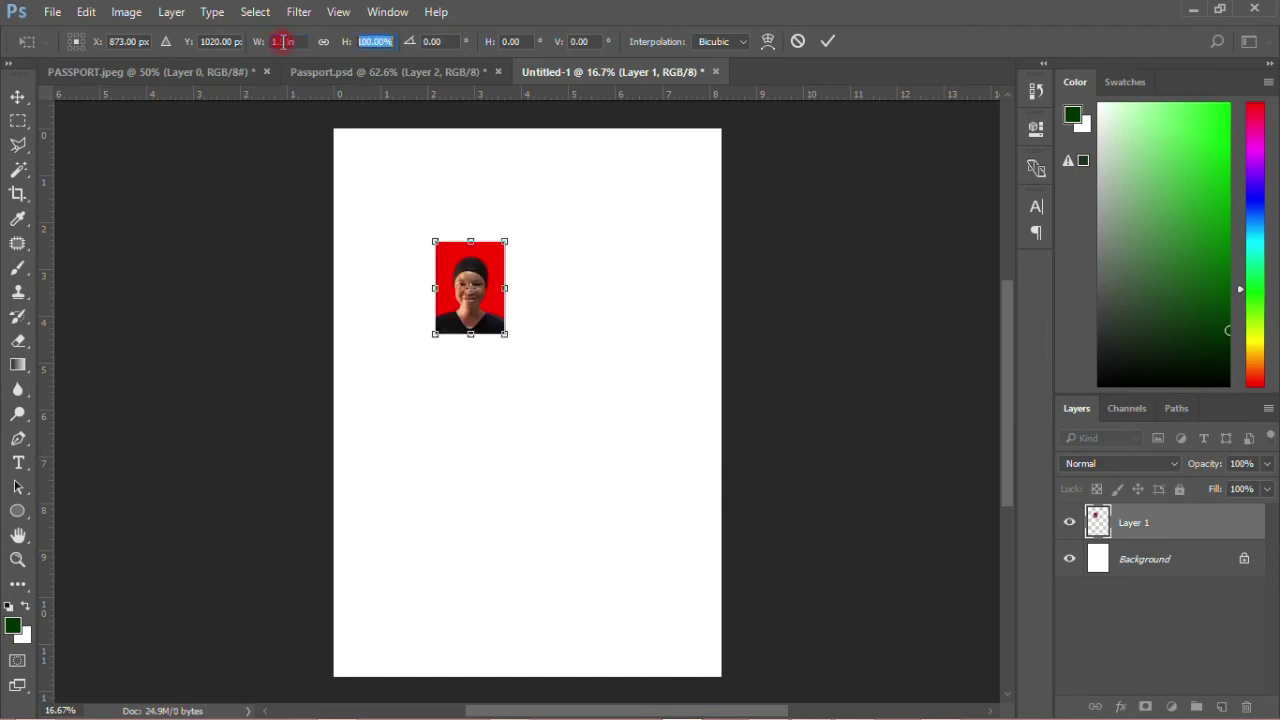
text(2 in)
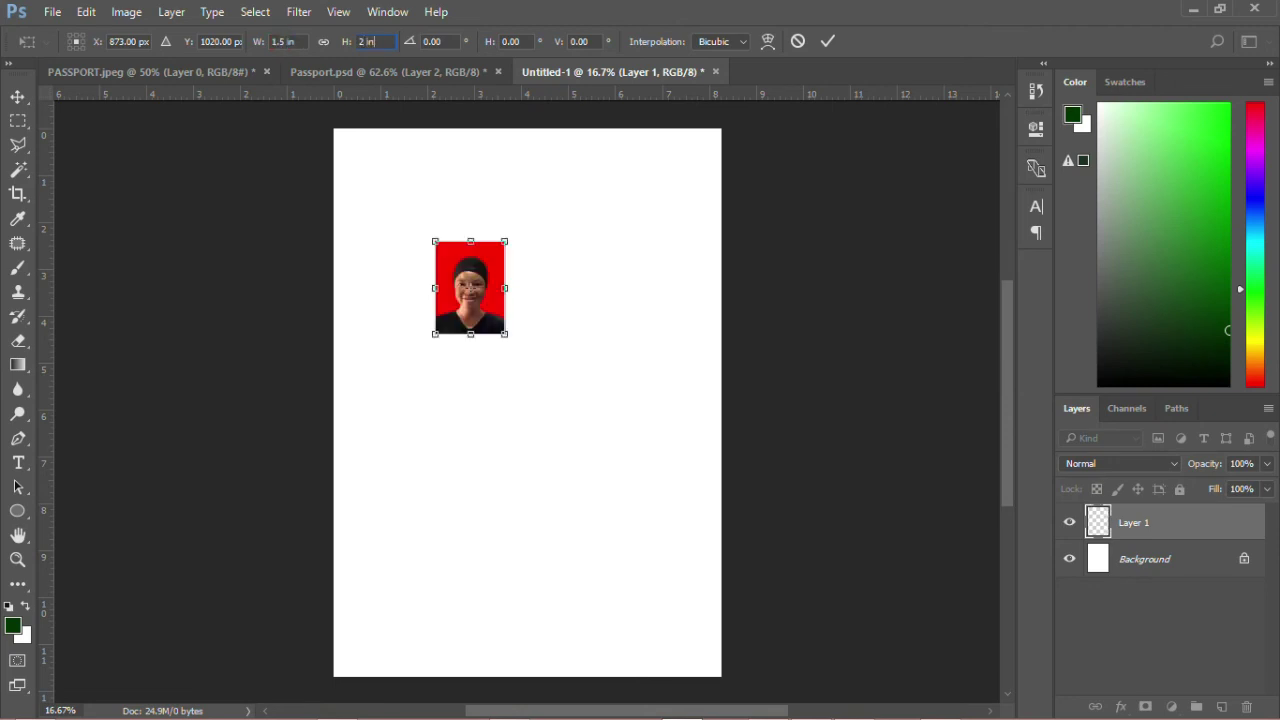
click(826, 40)
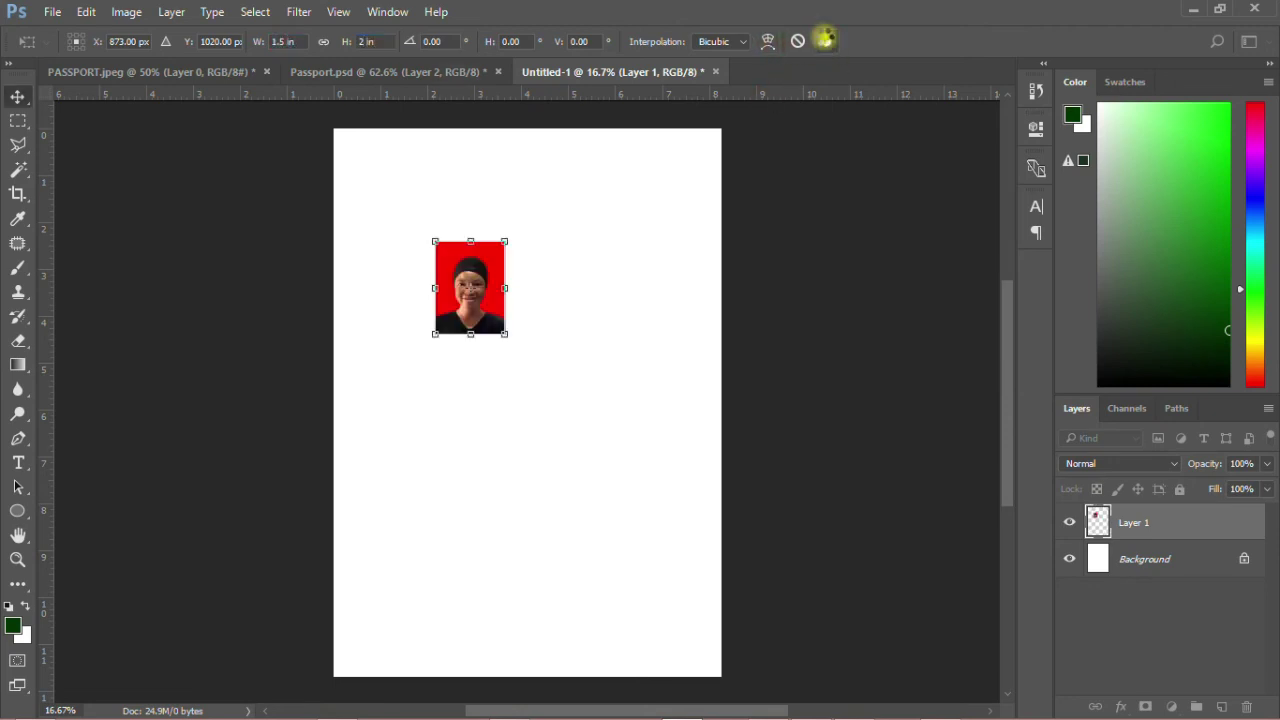
click(586, 257)
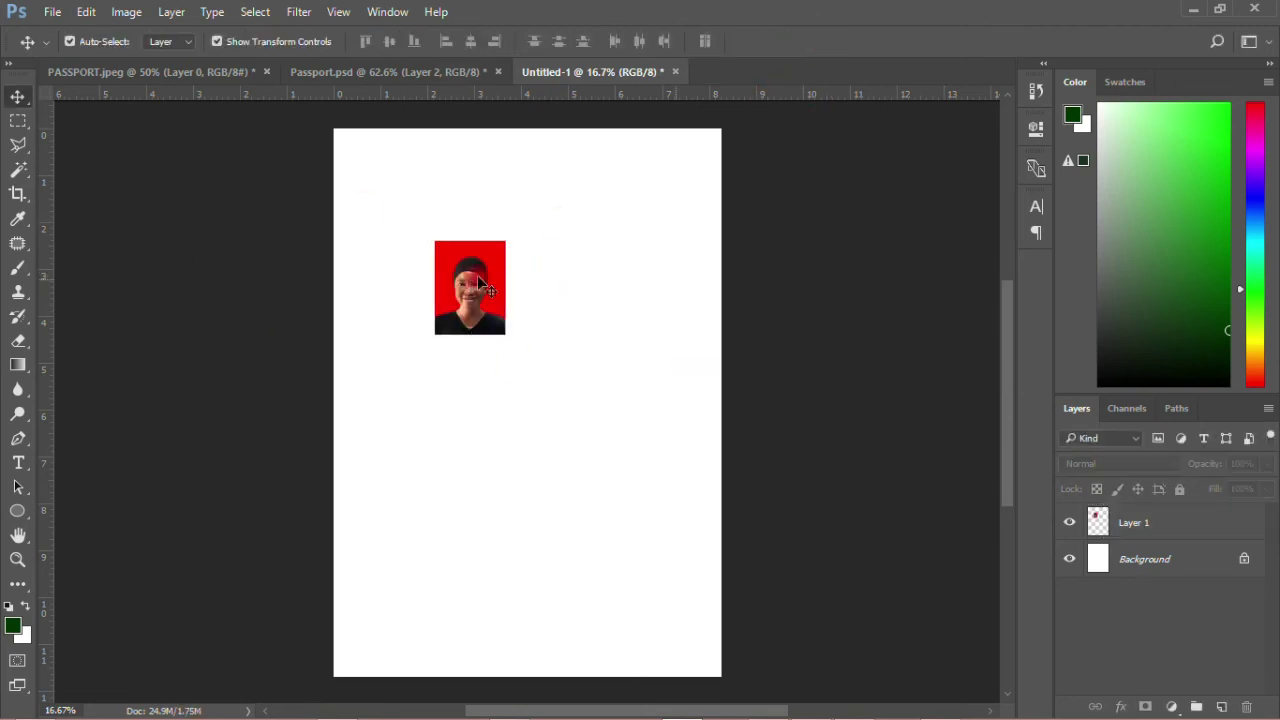
Place the portrait at the top-left with a touching duplicate beside it
drag(470, 275, 363, 157)
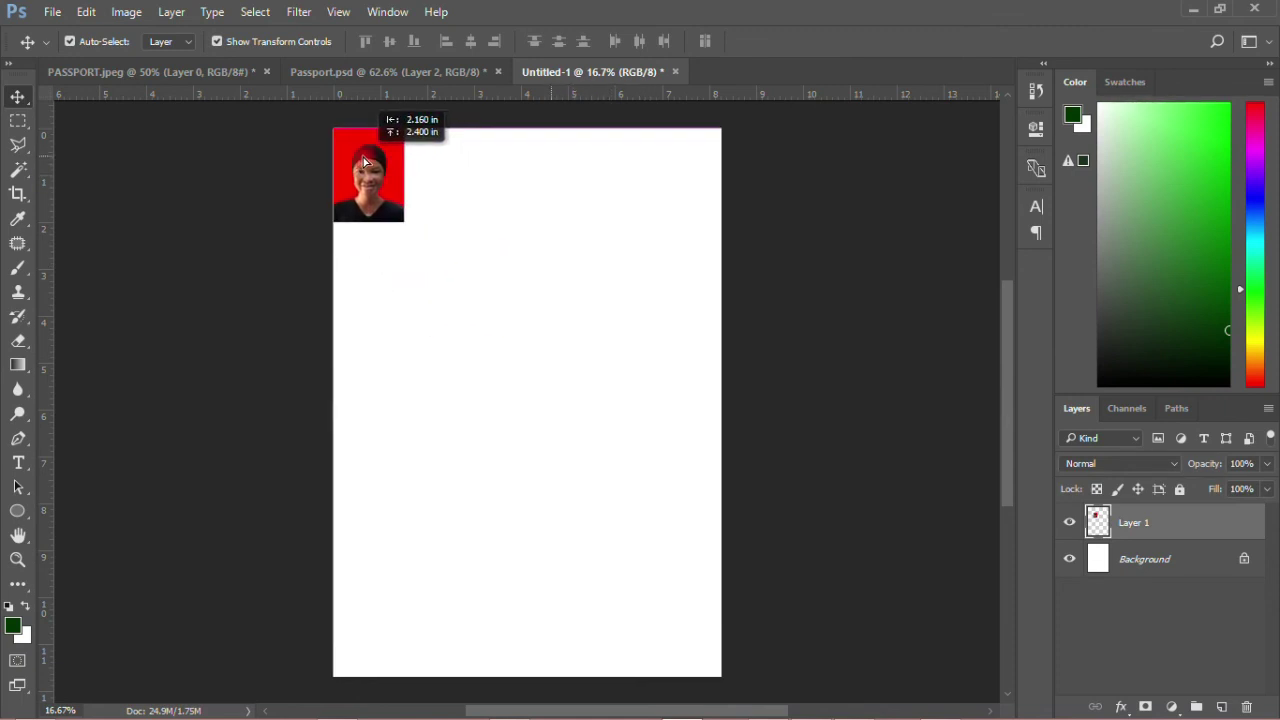
click(430, 268)
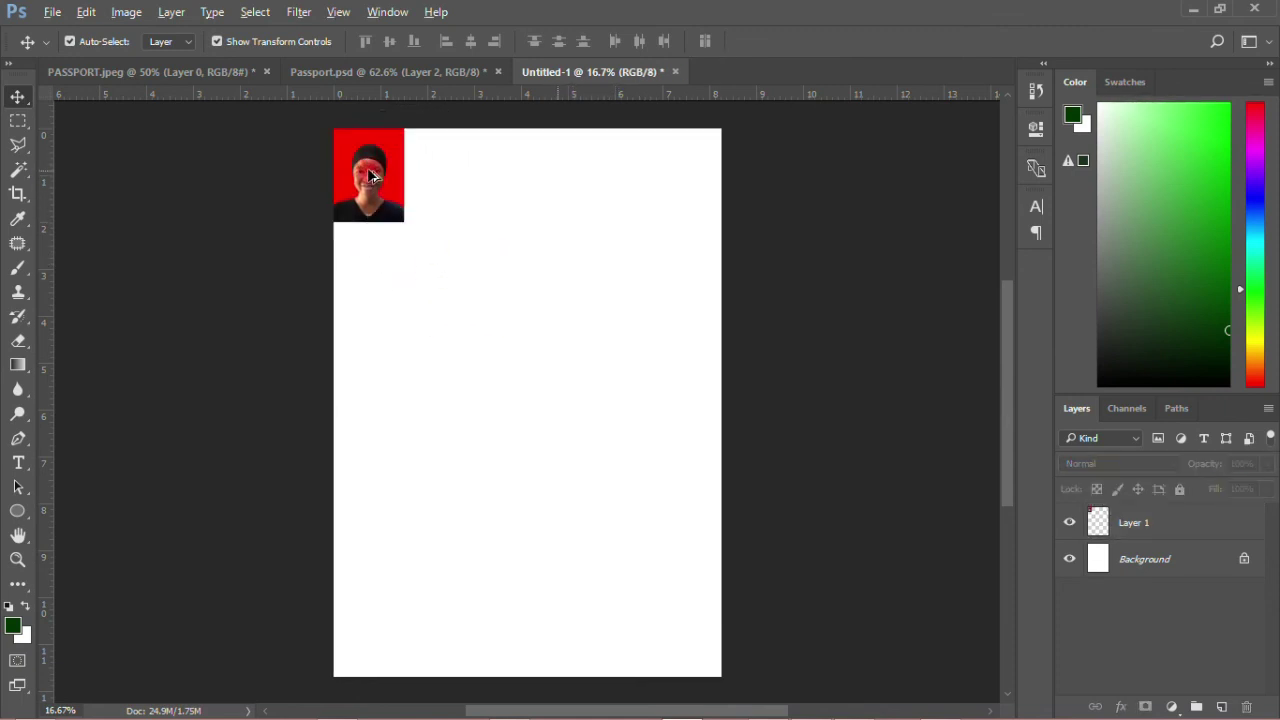
drag(364, 172, 433, 172)
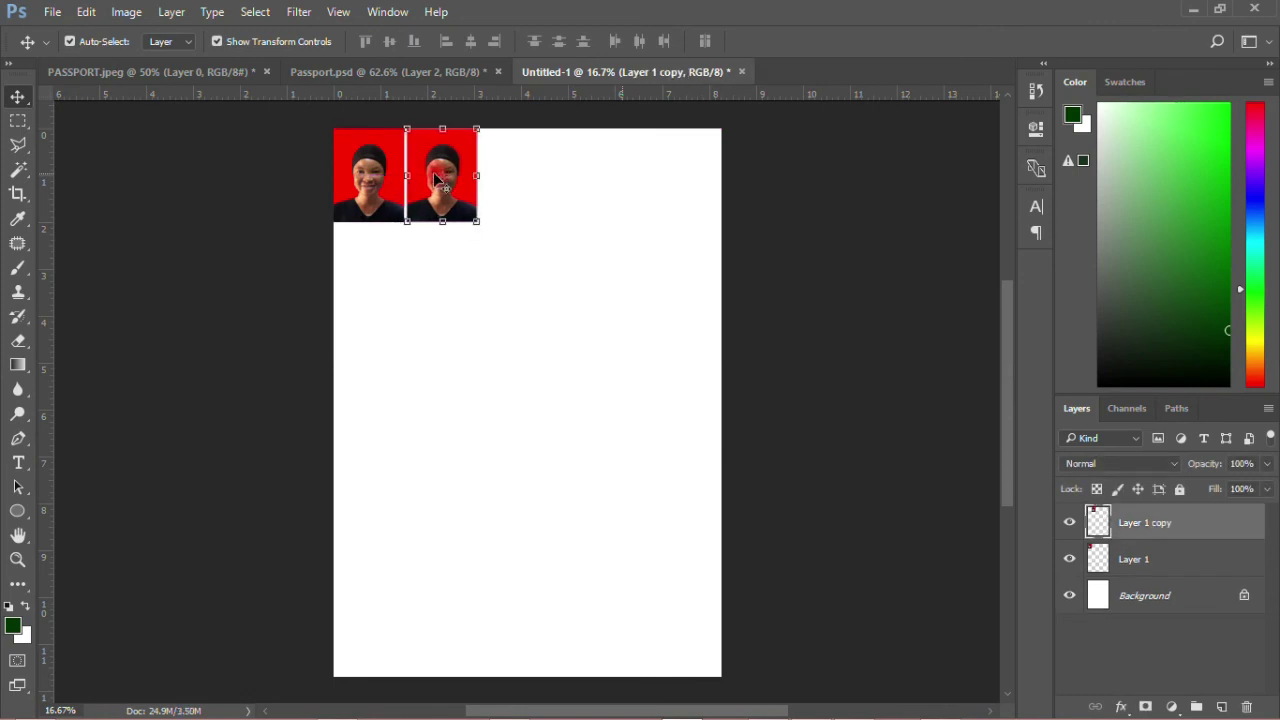
click(437, 302)
click(434, 211)
drag(446, 224, 438, 200)
click(340, 277)
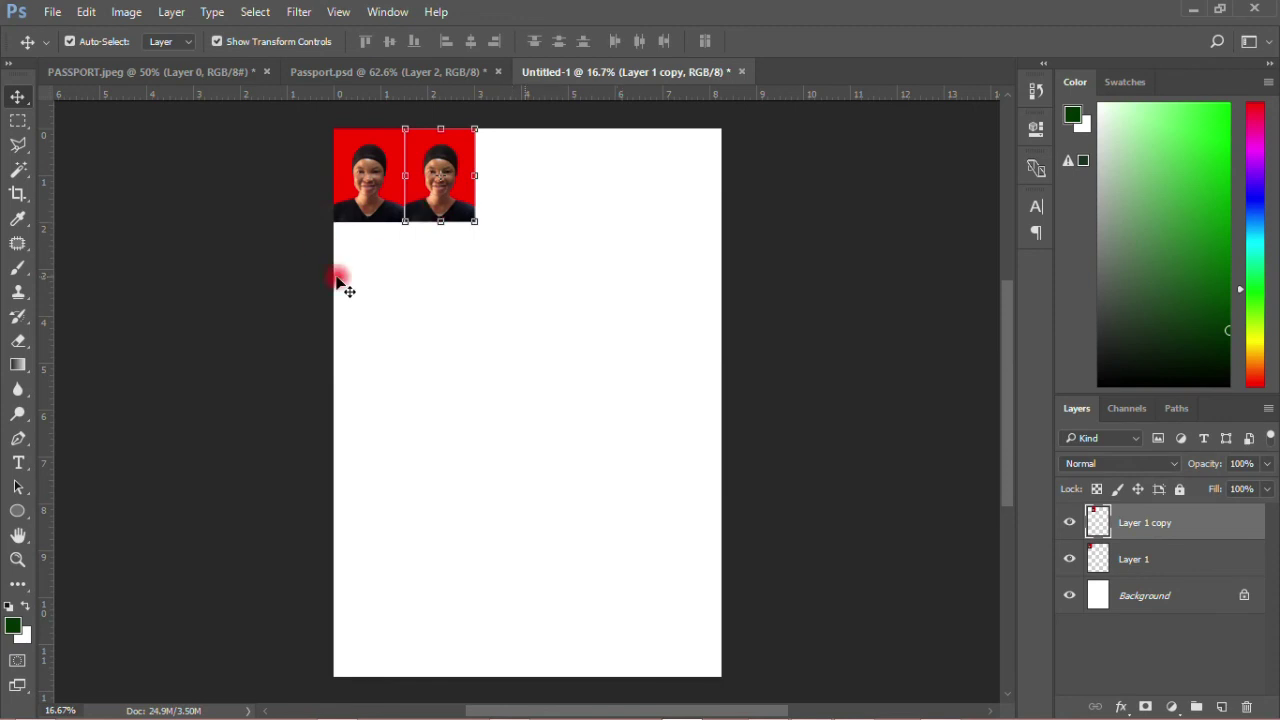
Duplicate the two portraits and place the copies alongside, forming a row of four
drag(343, 263, 491, 137)
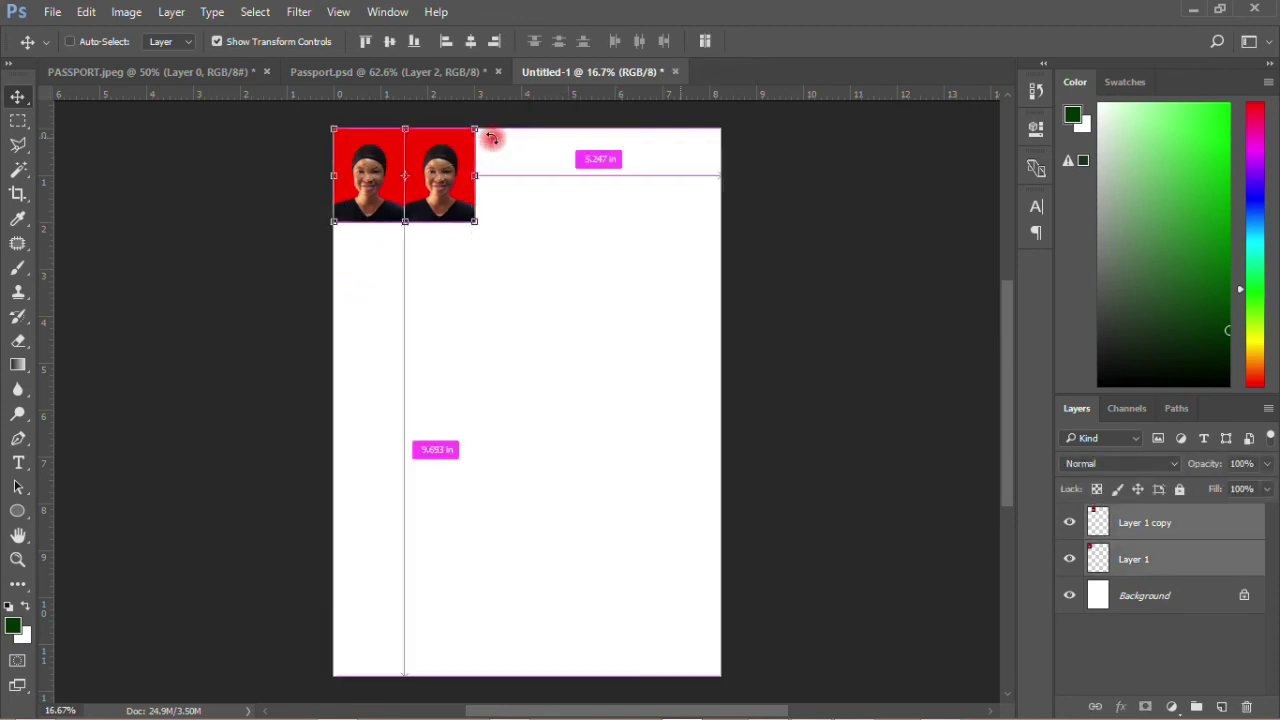
key(ctrl+j)
key(shift+Right)
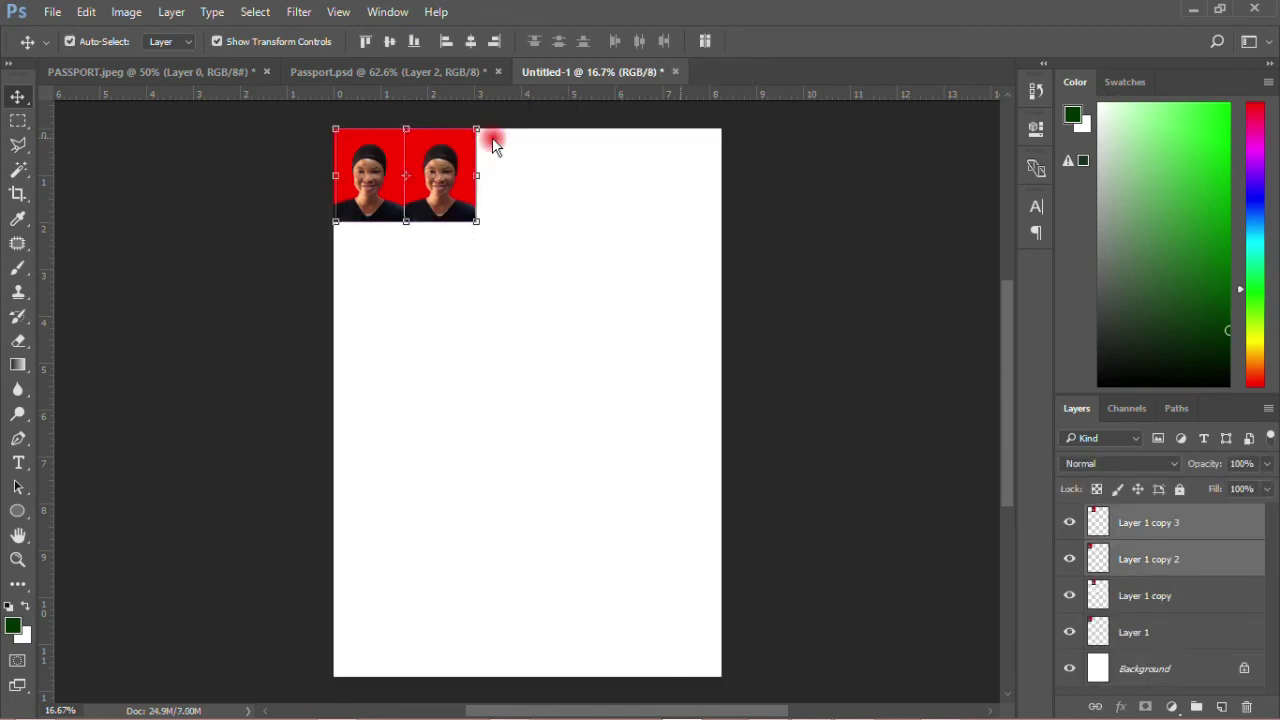
key(shift+Right)
key(shift+Right)
key(shift+Right)
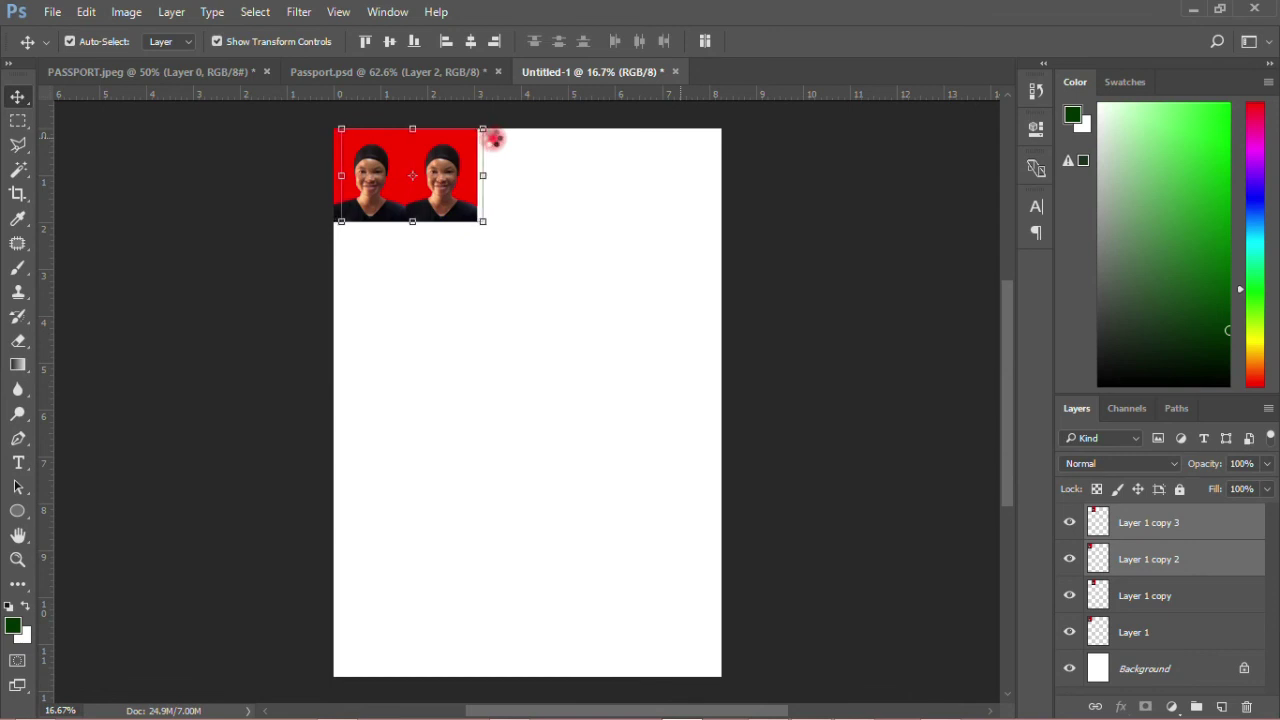
drag(456, 180, 588, 178)
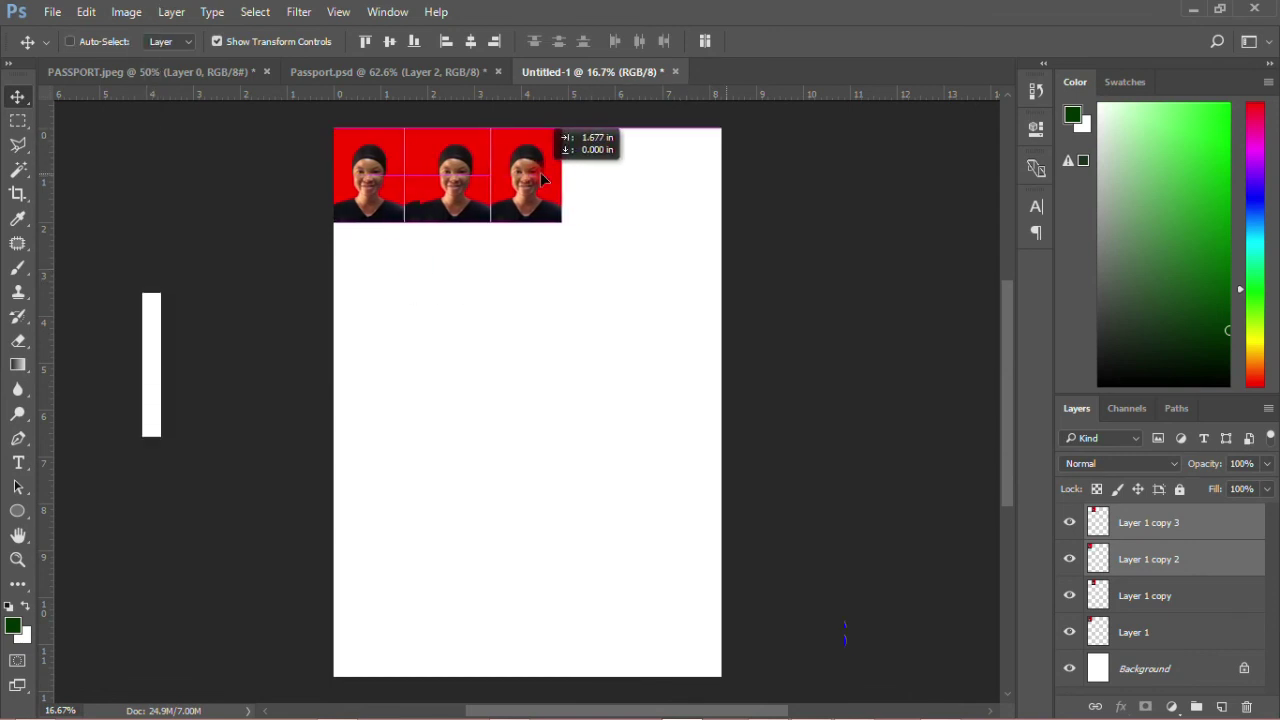
Enable Auto-Select and move the row of four in from the page edges
click(69, 41)
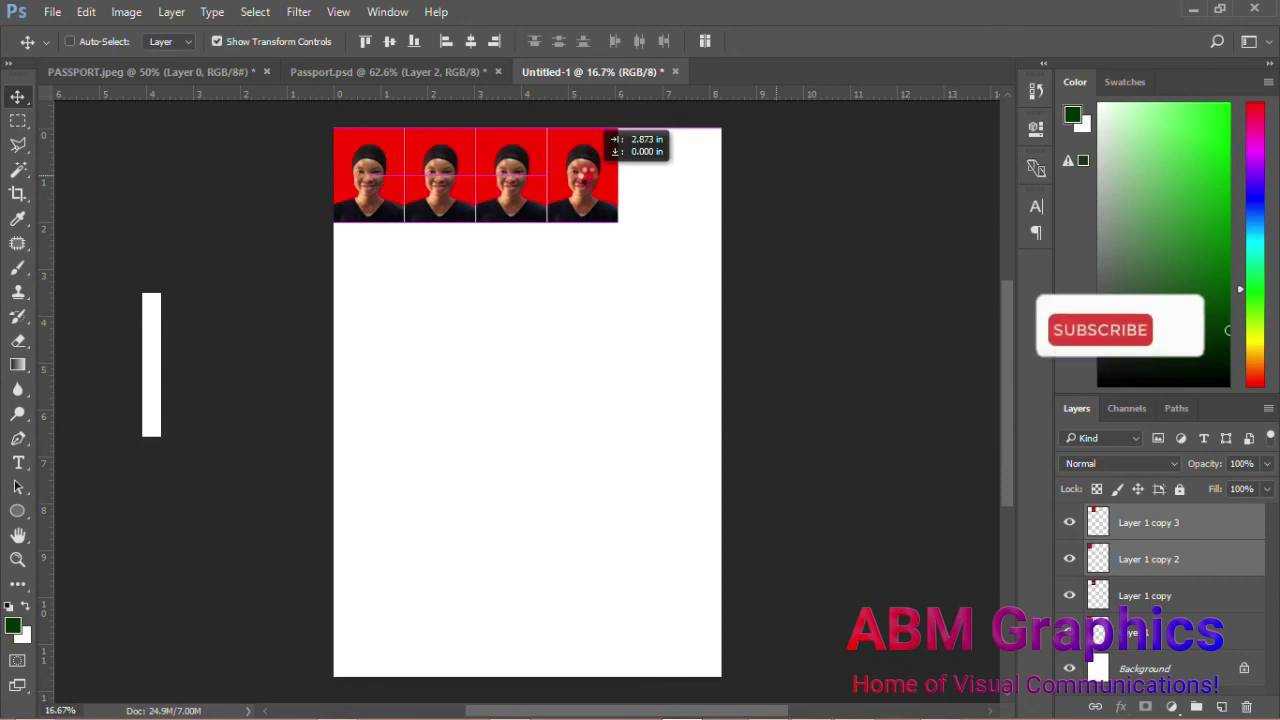
click(506, 297)
drag(371, 257, 617, 114)
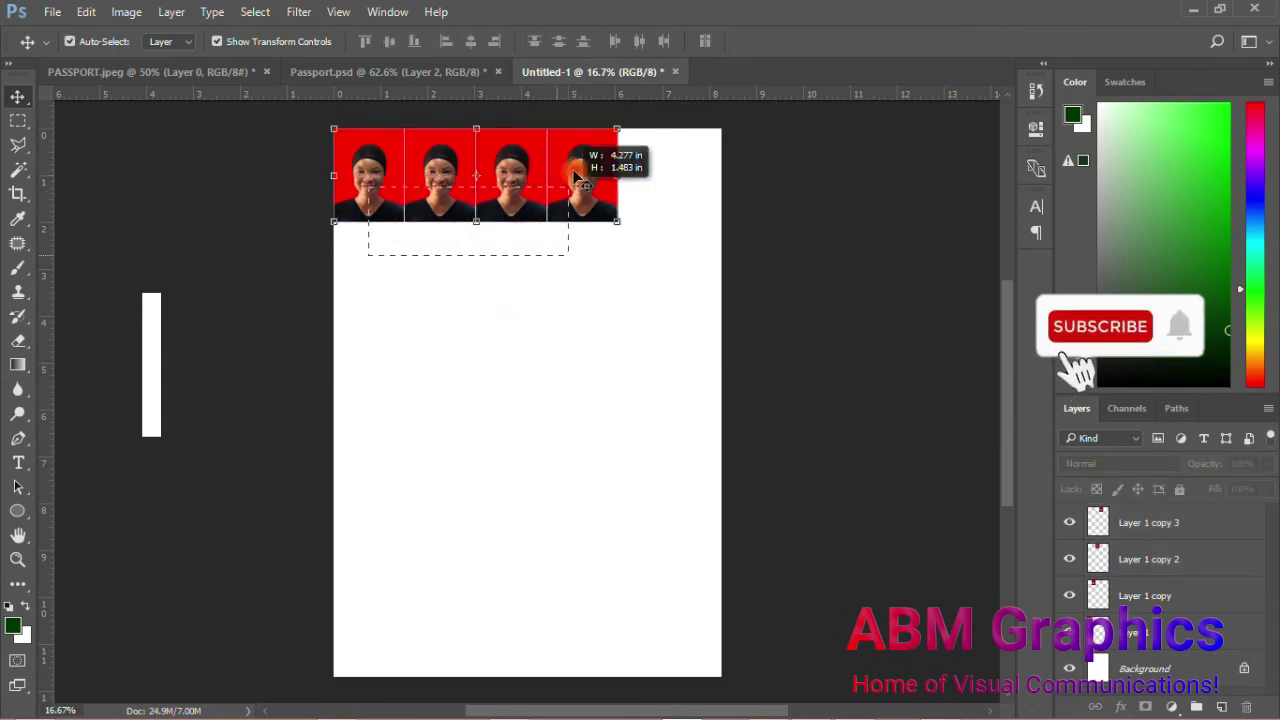
drag(585, 219, 620, 229)
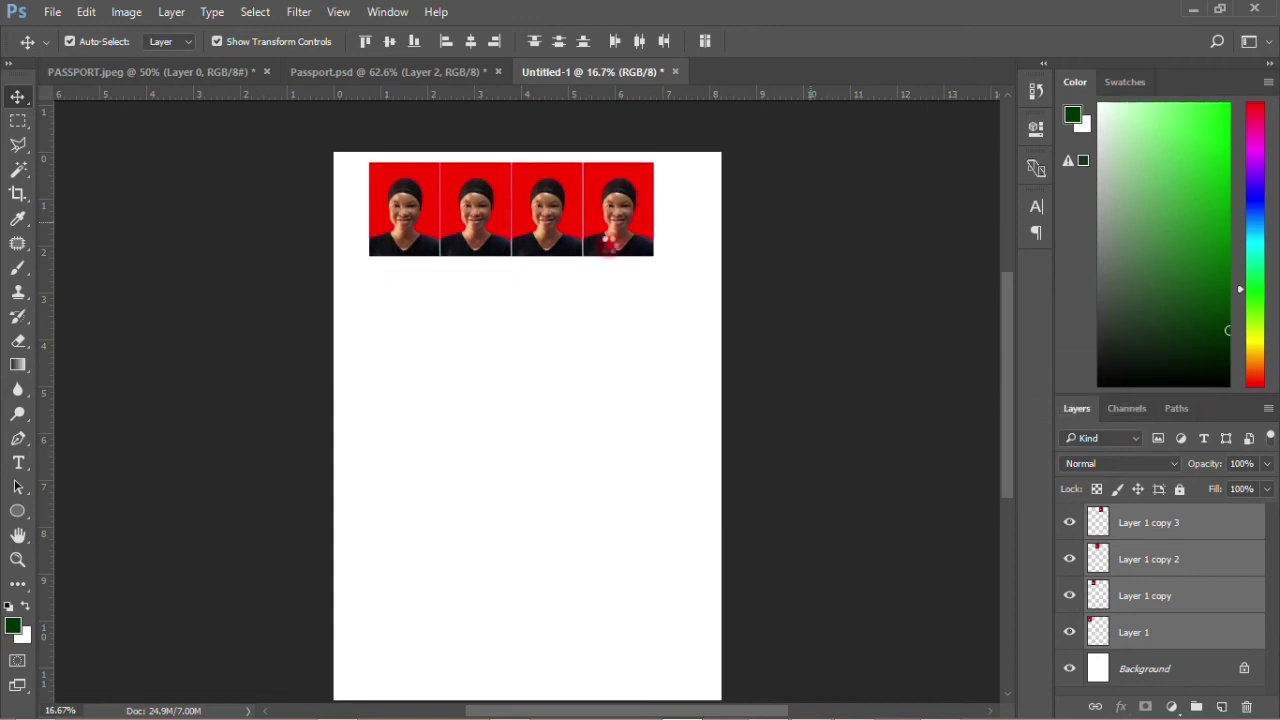
click(535, 322)
Duplicate the row of four and place the copy directly below it
drag(340, 160, 742, 292)
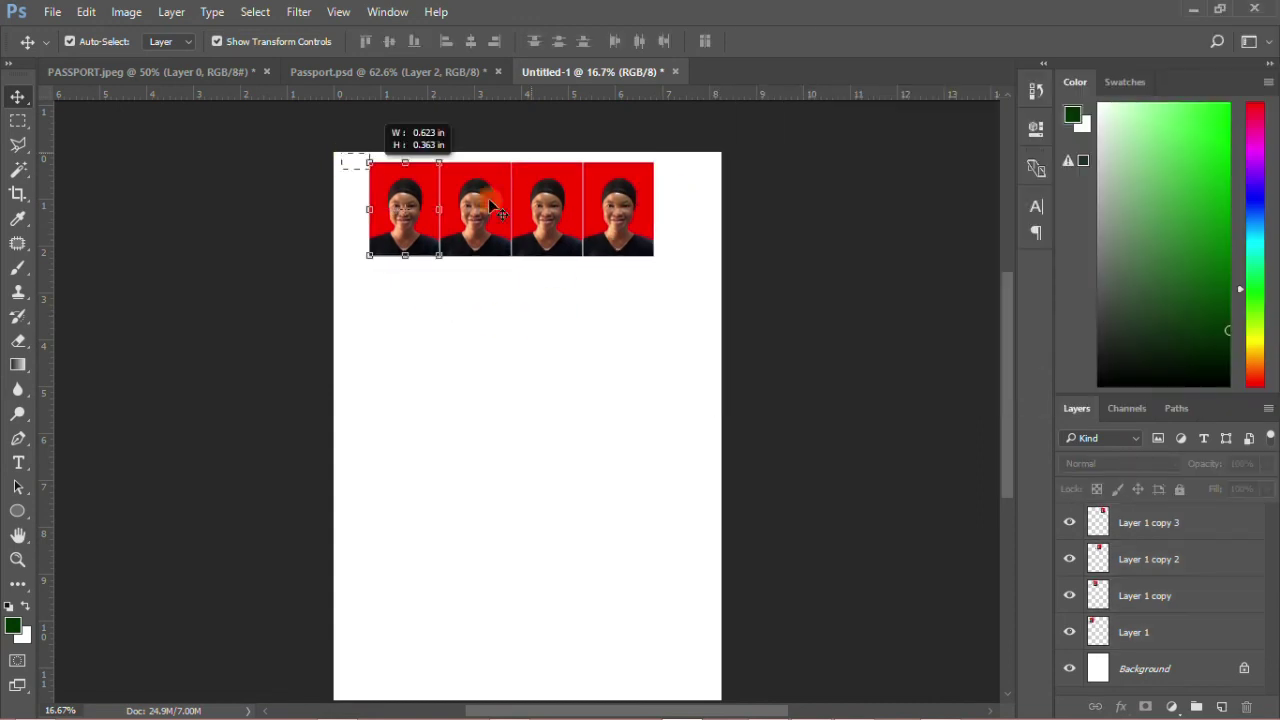
key(ctrl+j)
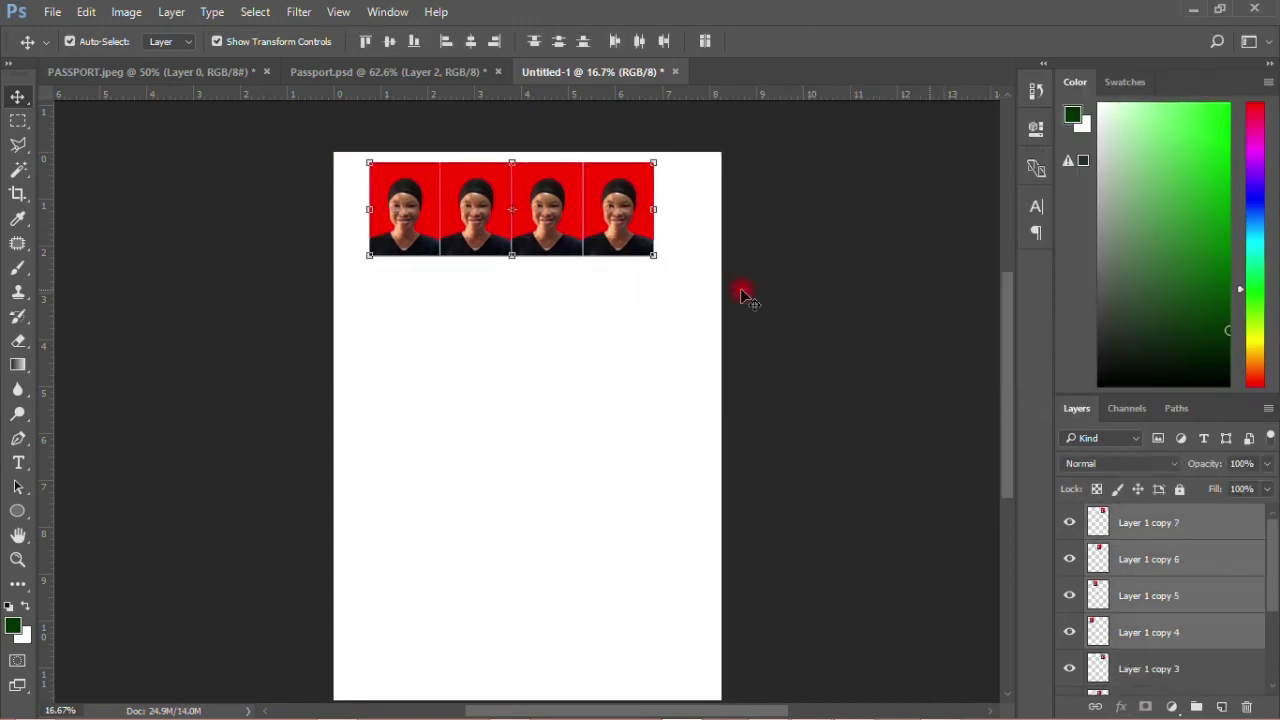
drag(573, 237, 575, 342)
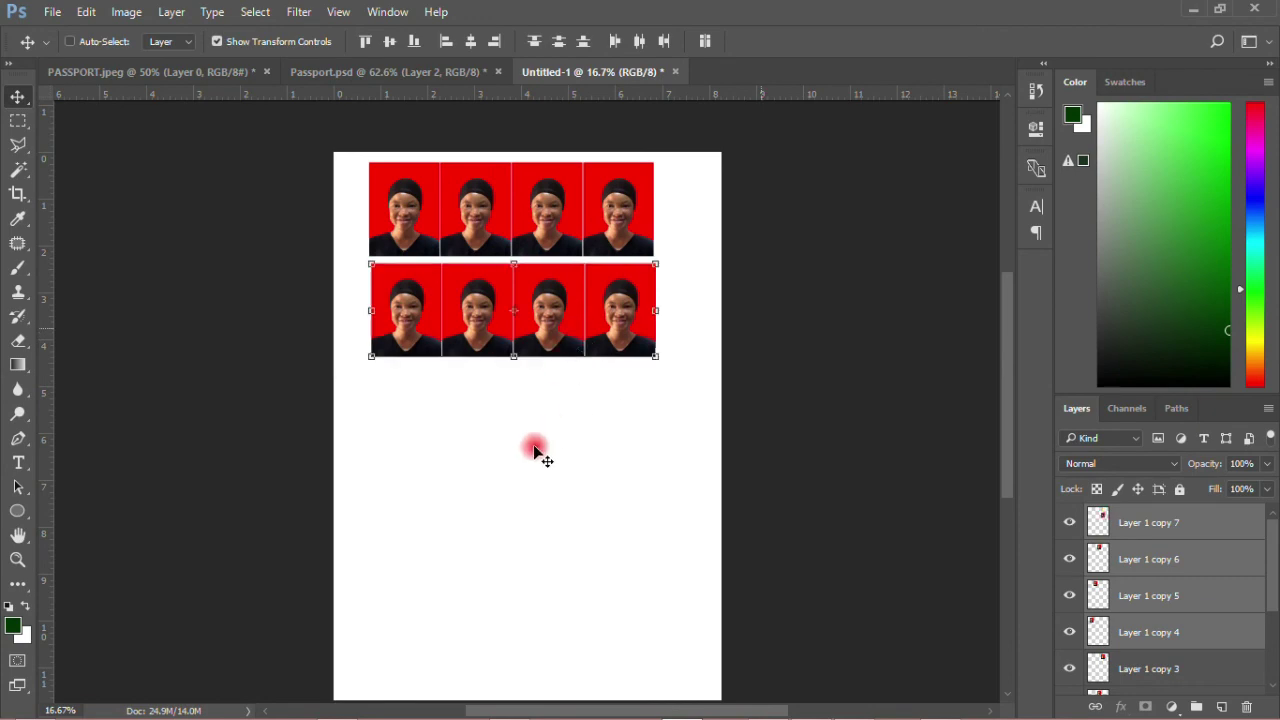
click(533, 437)
Save the eight-photo sheet as Untitled-1.psd, accepting the Photoshop format options
key(ctrl+s)
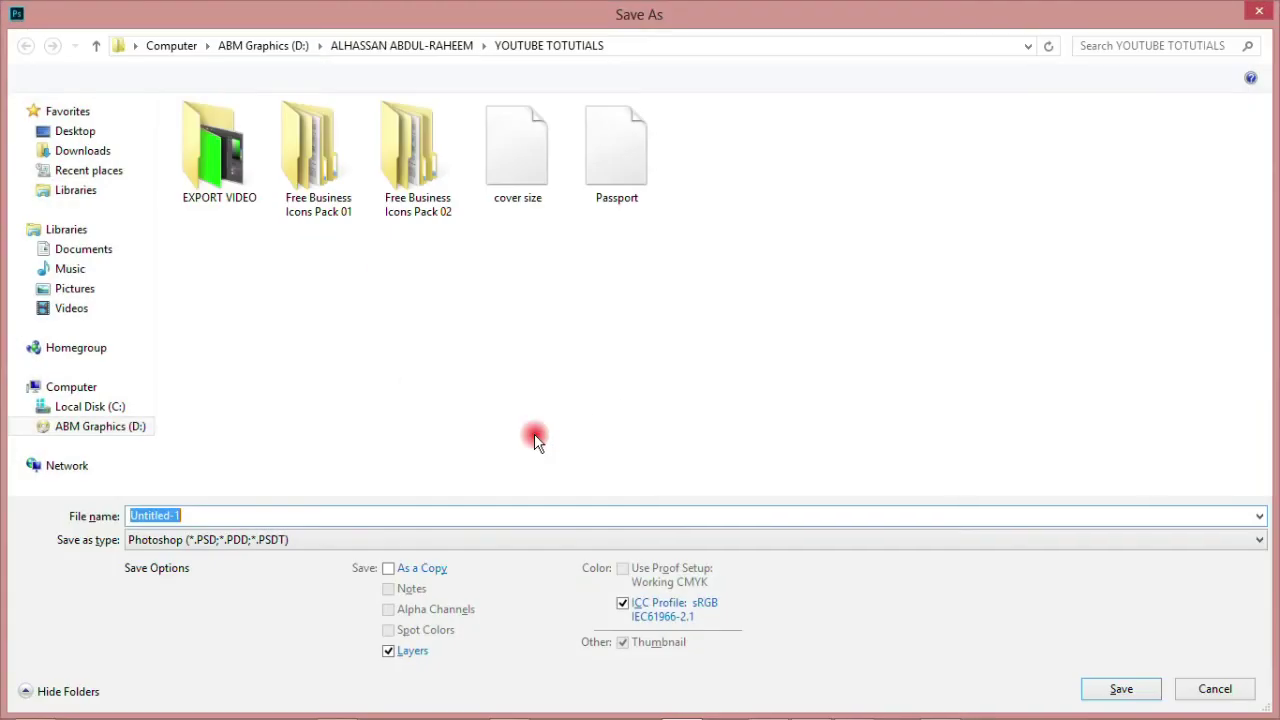
key(Return)
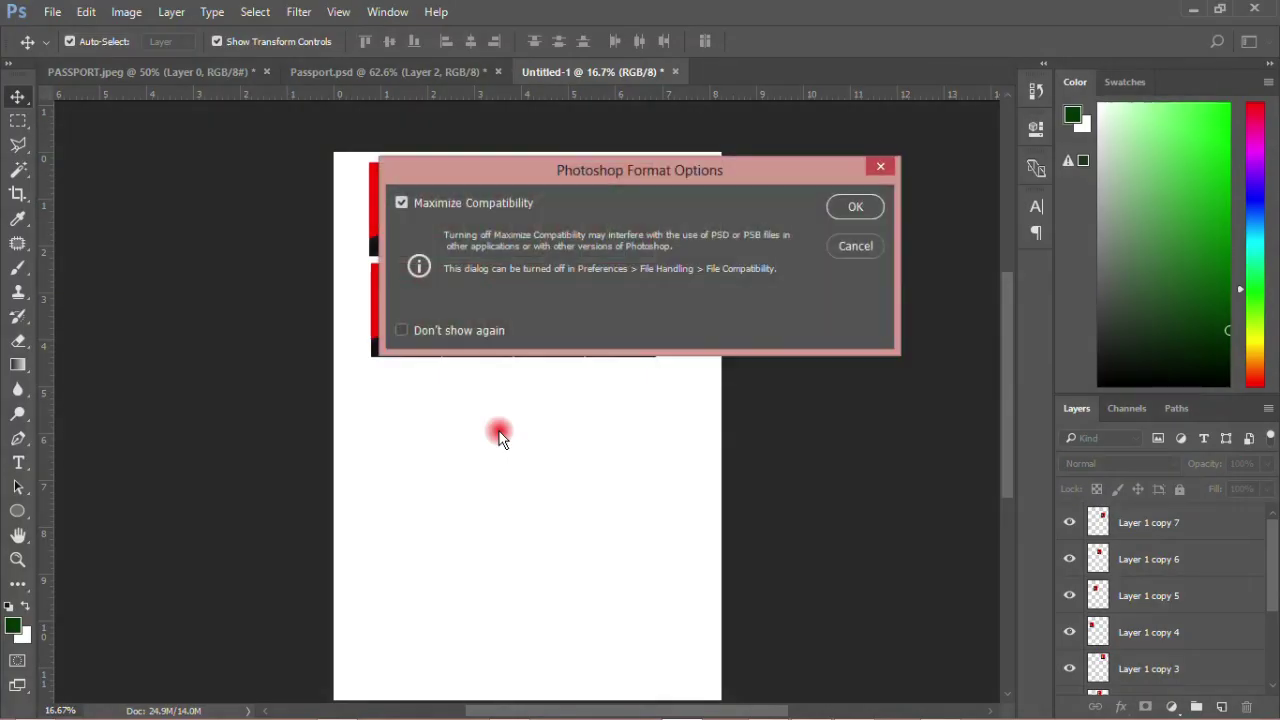
click(866, 208)
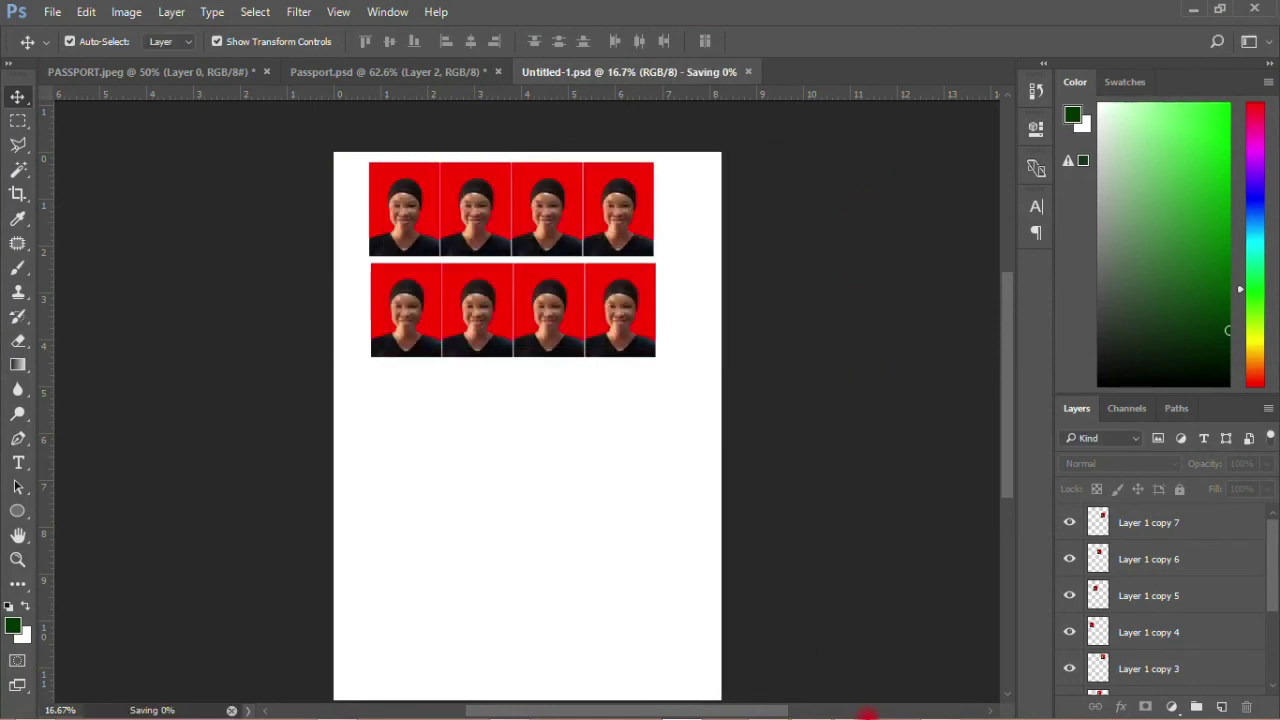
click(1072, 707)
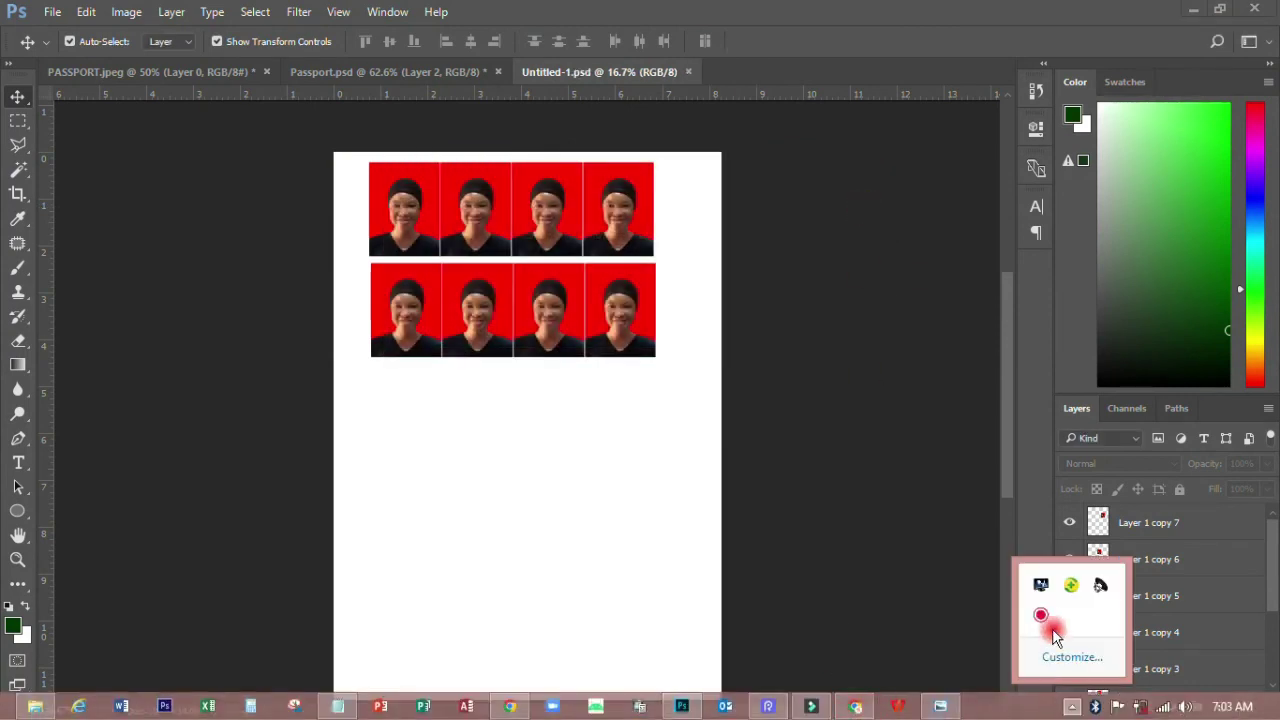